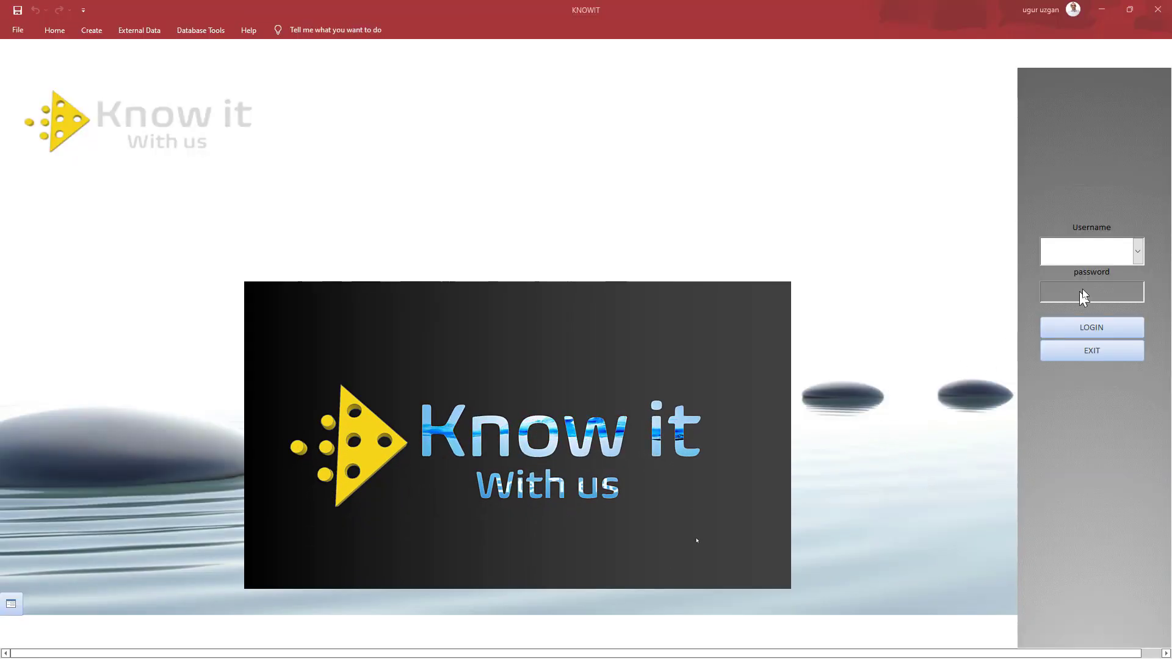
# Log in as the South Manager account from the Username list with its password.
pyautogui.click(1137, 251)
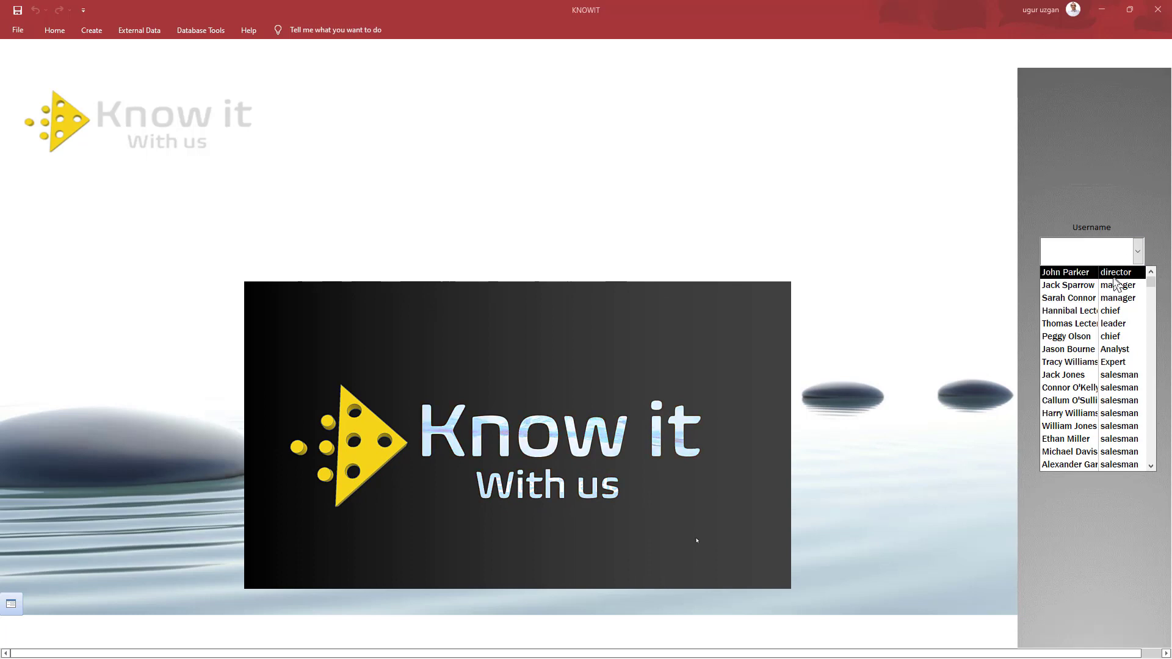
pyautogui.click(1099, 285)
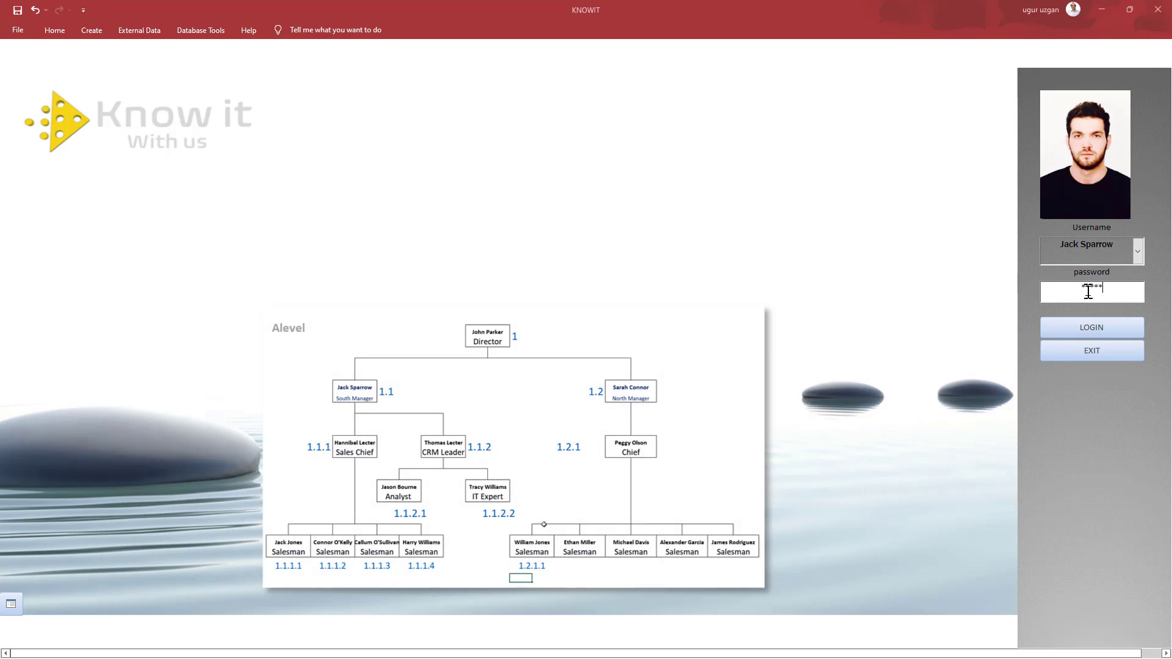
pyautogui.click(1103, 333)
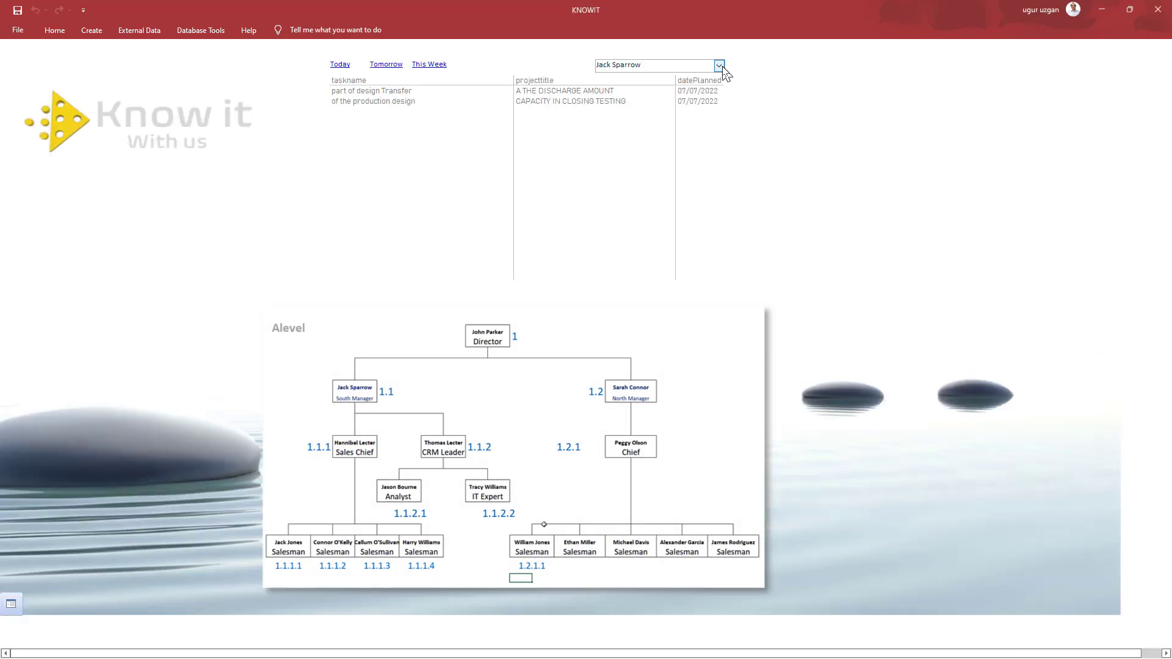
# Switch the task list to the CRM Leader's tasks, then to the IT Expert's.
pyautogui.click(720, 66)
pyautogui.click(702, 97)
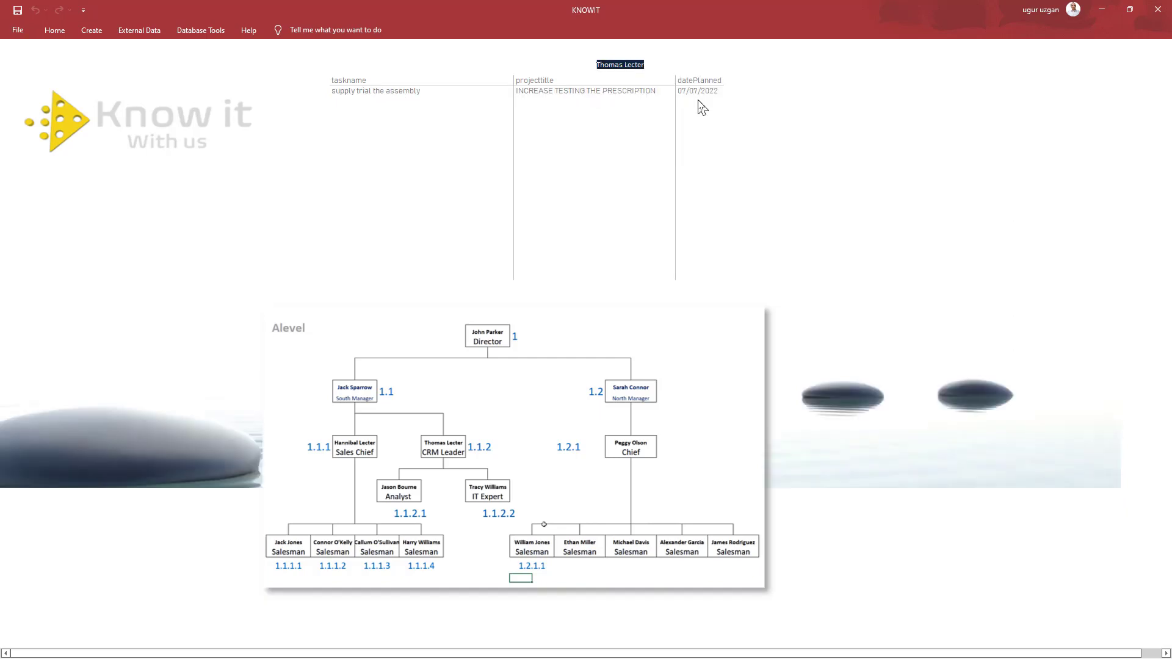
pyautogui.click(720, 66)
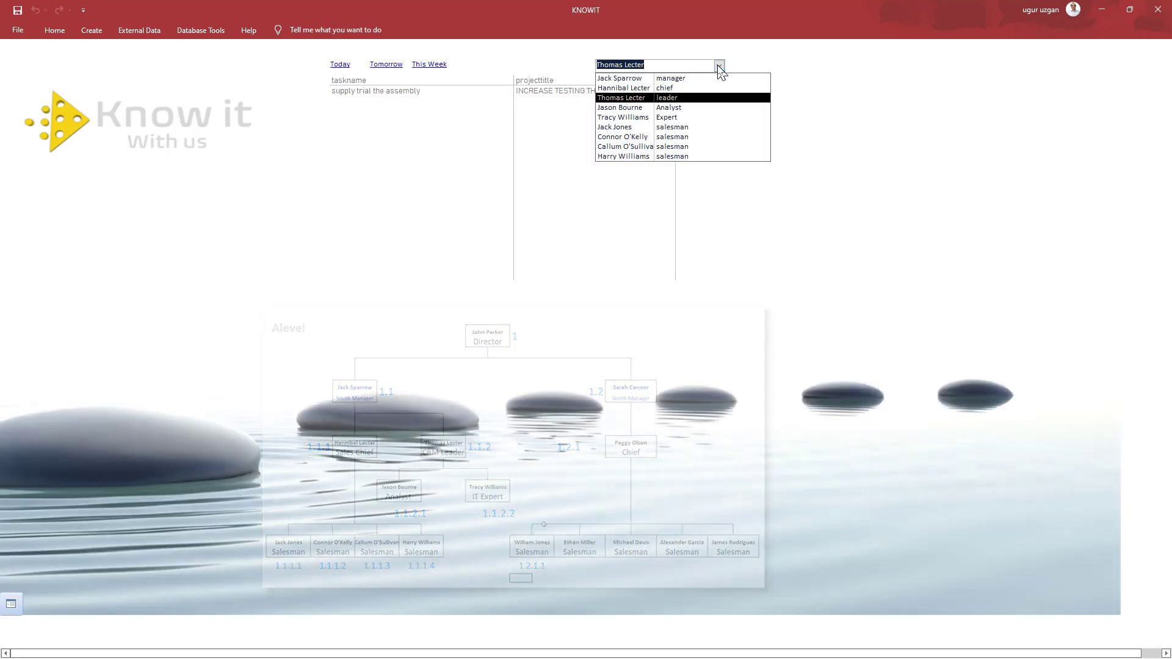
pyautogui.click(681, 118)
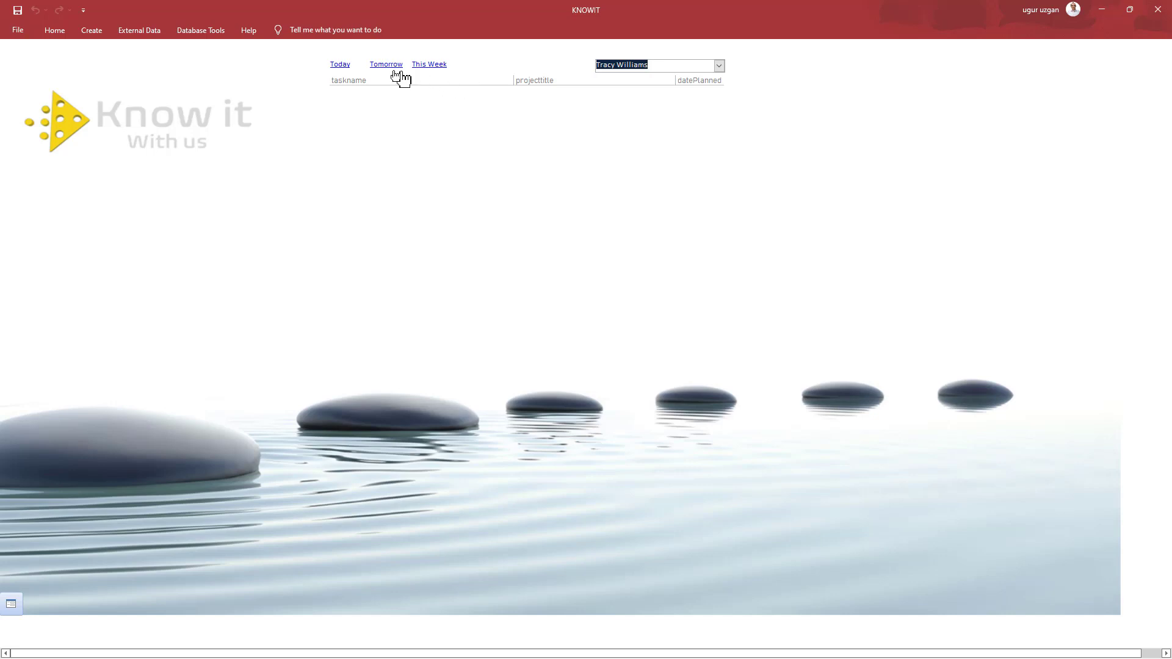
# Limit the IT Expert's task list to this week.
pyautogui.click(421, 66)
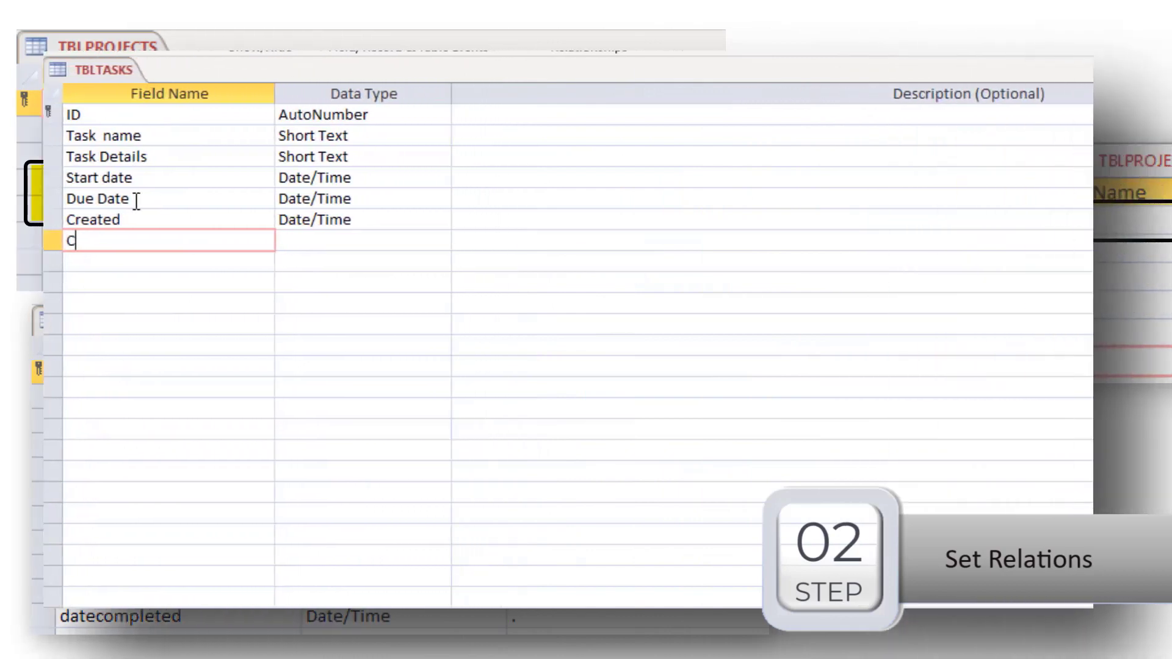
# Name the new field Createdby and set its data type to Lookup Wizard.
pyautogui.write('reatedby')
pyautogui.press('Tab')
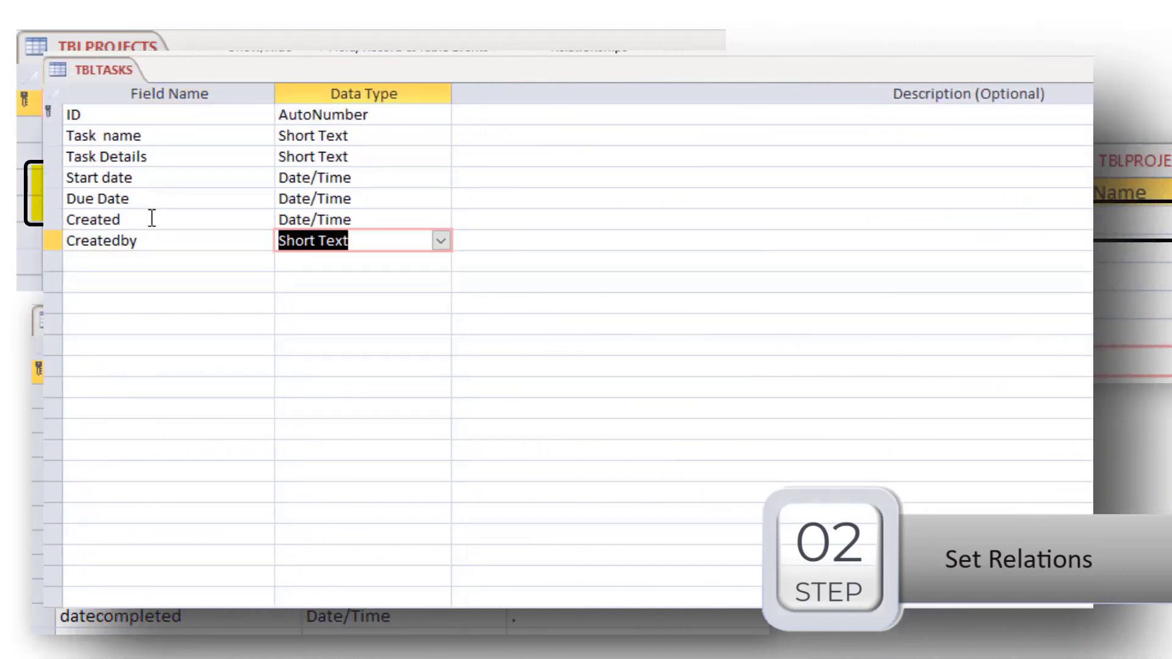
pyautogui.click(445, 241)
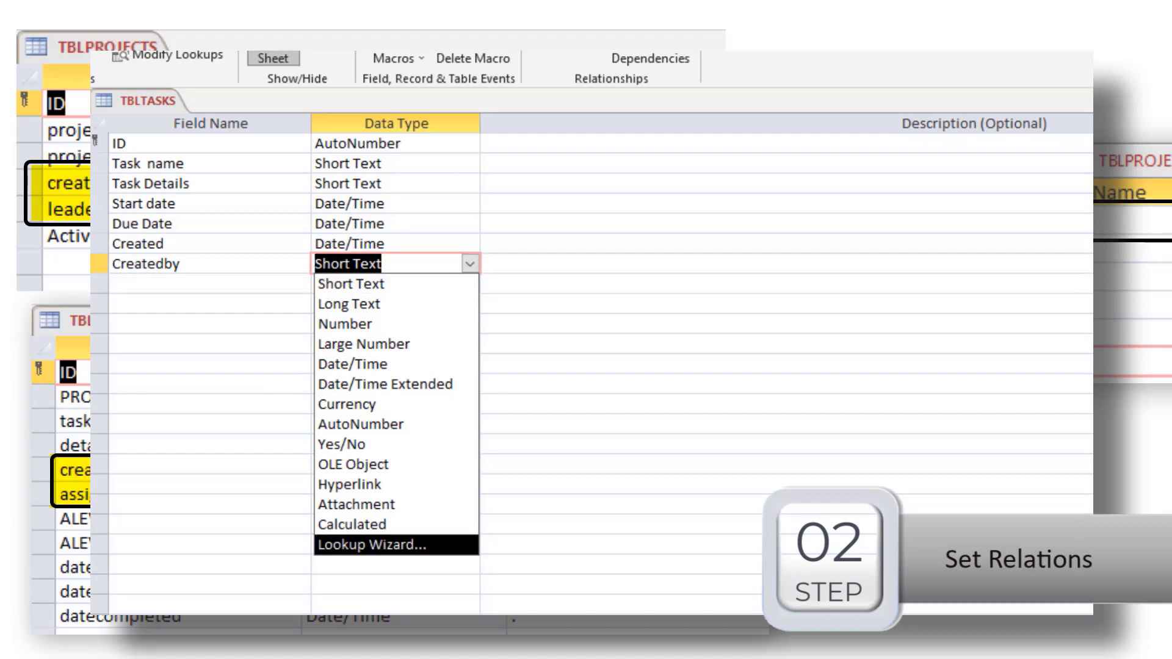
pyautogui.click(372, 544)
# Base the lookup on TBLUSERS with columns ID, Username, Title and Rank, then finish the wizard.
pyautogui.click(786, 466)
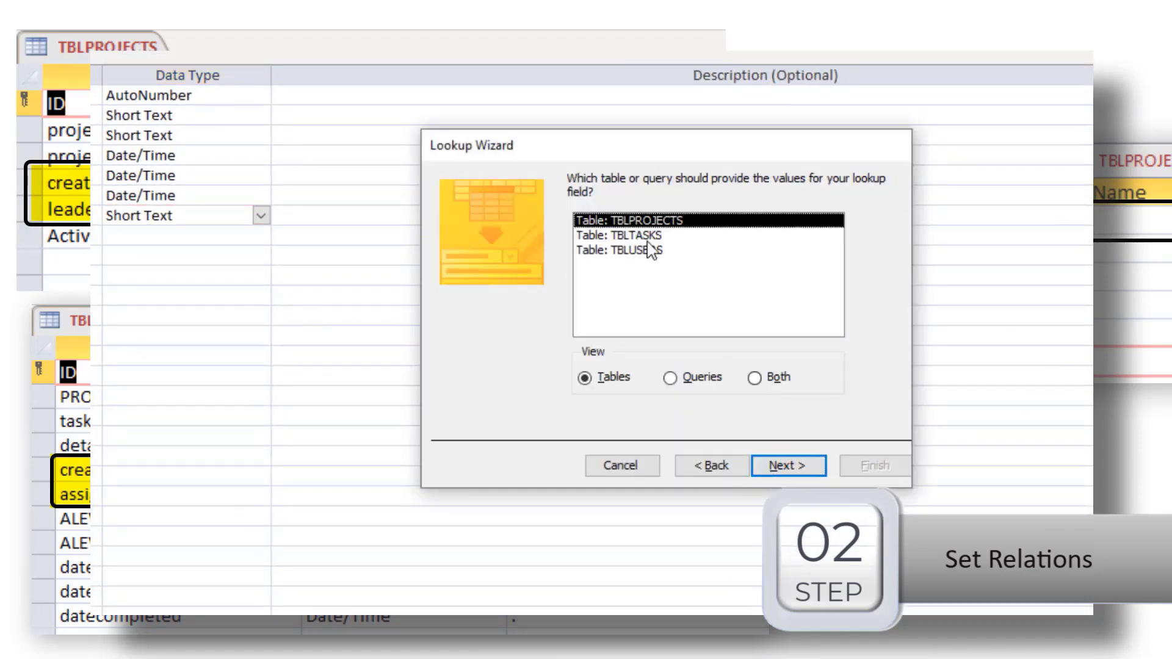
pyautogui.click(647, 247)
pyautogui.click(786, 464)
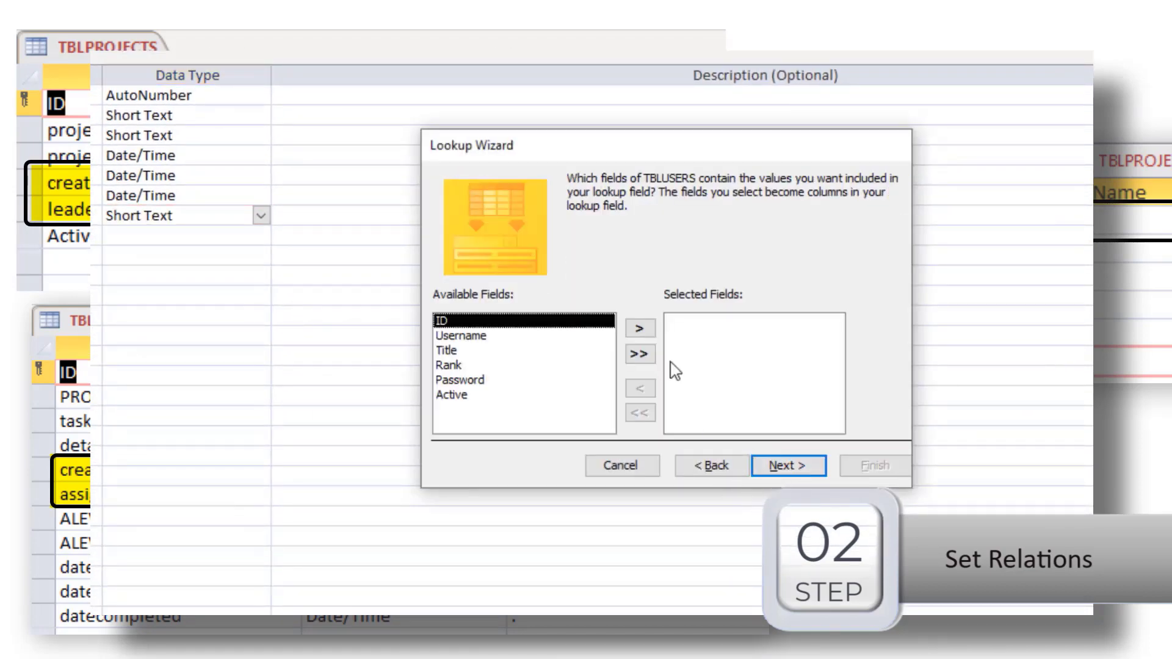
pyautogui.click(639, 329)
pyautogui.click(639, 329)
pyautogui.click(629, 328)
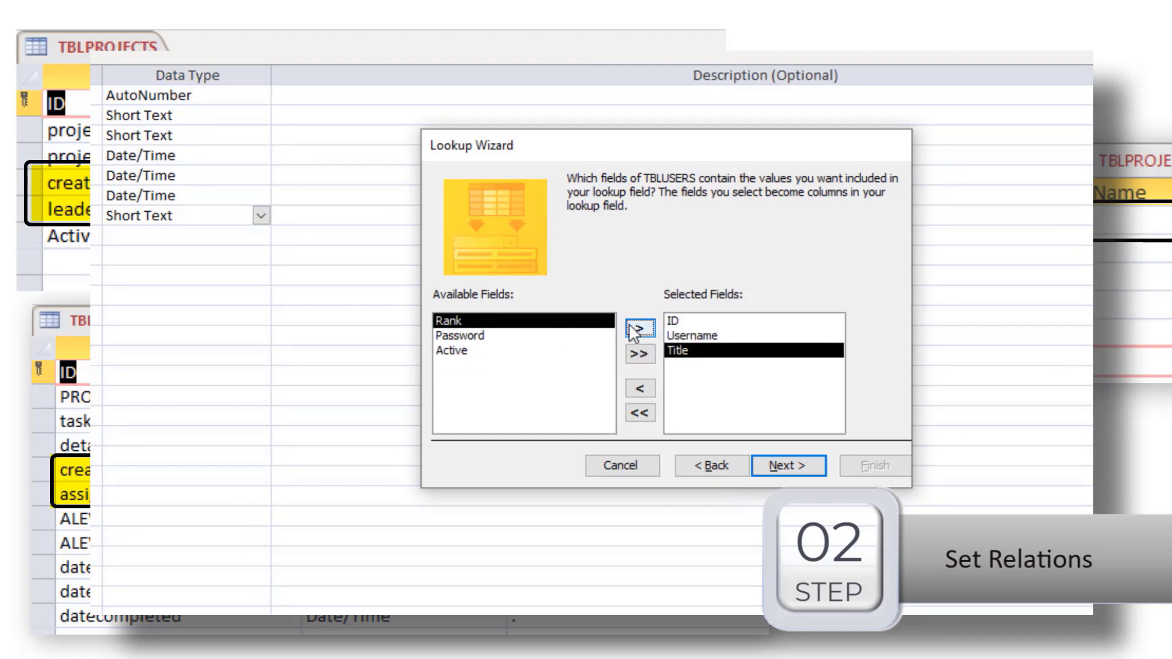
pyautogui.click(639, 329)
pyautogui.click(764, 468)
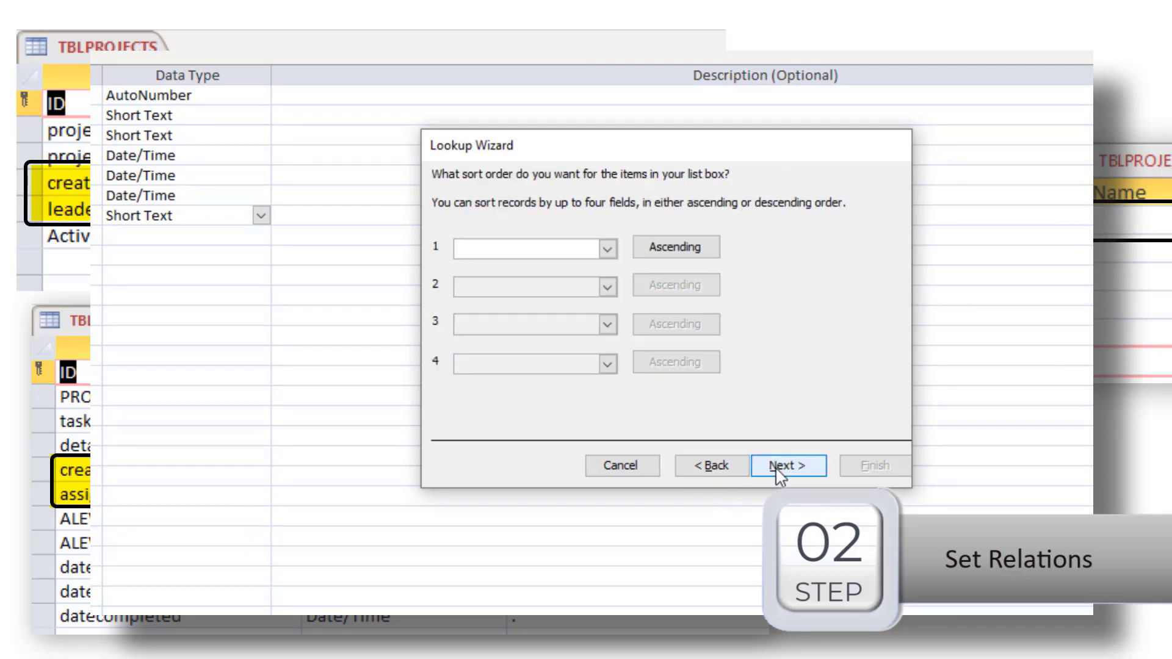
pyautogui.click(763, 470)
pyautogui.click(814, 468)
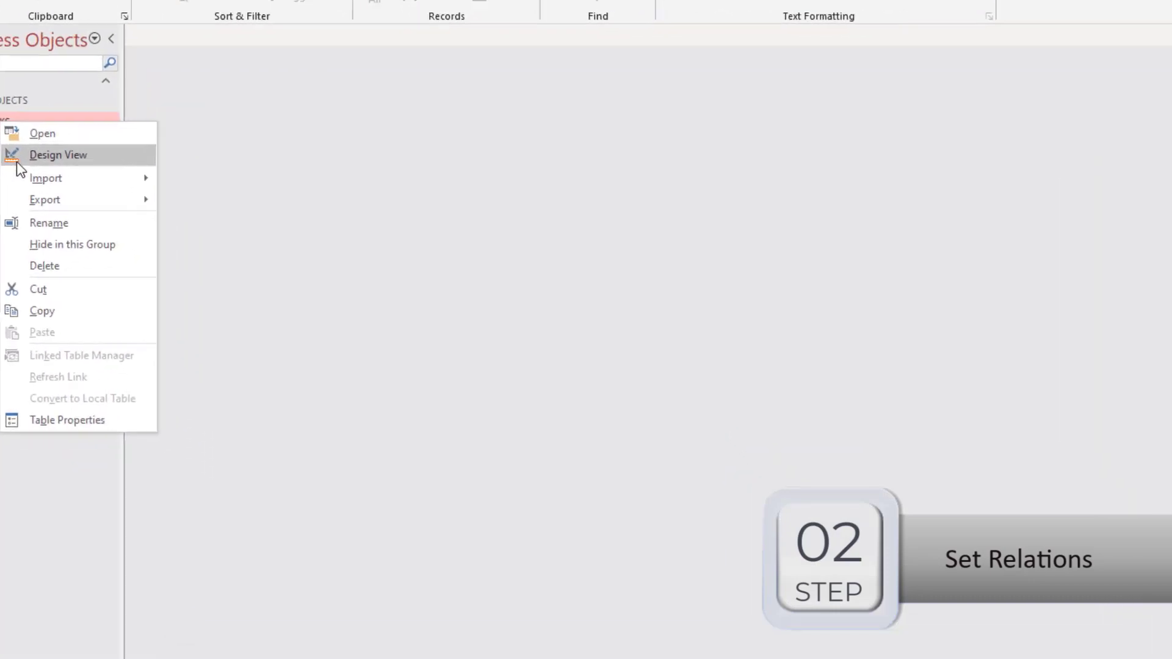
# In TBLTASKS design, add a PROJECTID field below RankAssigned with Lookup Wizard data type.
pyautogui.click(78, 284)
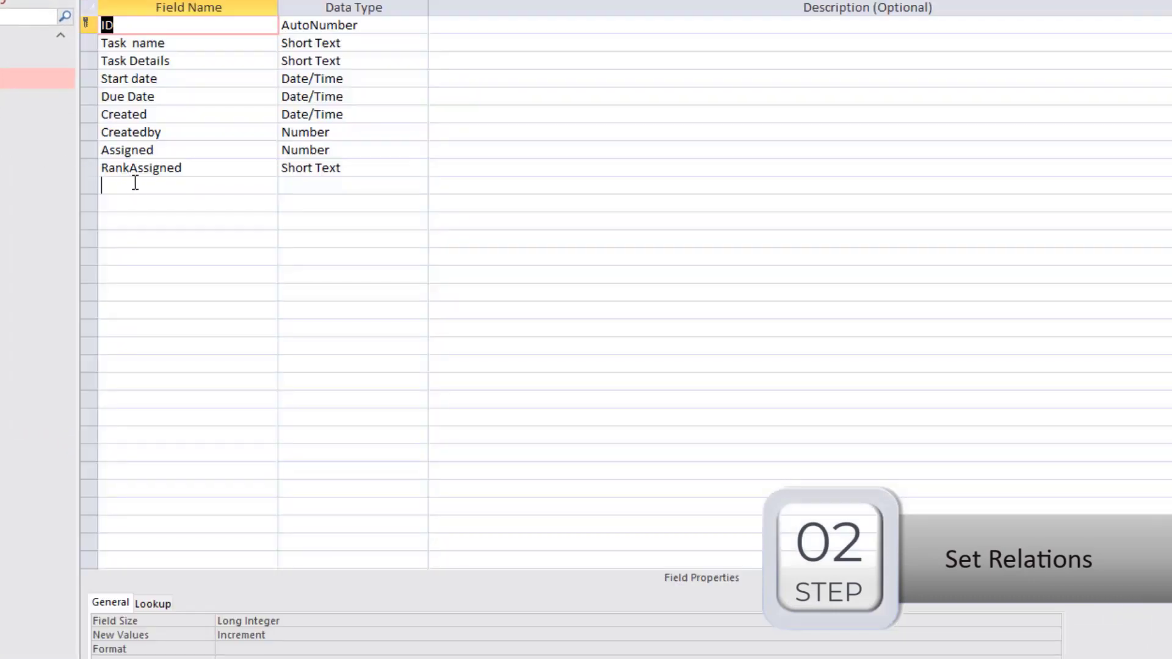
pyautogui.click(134, 183)
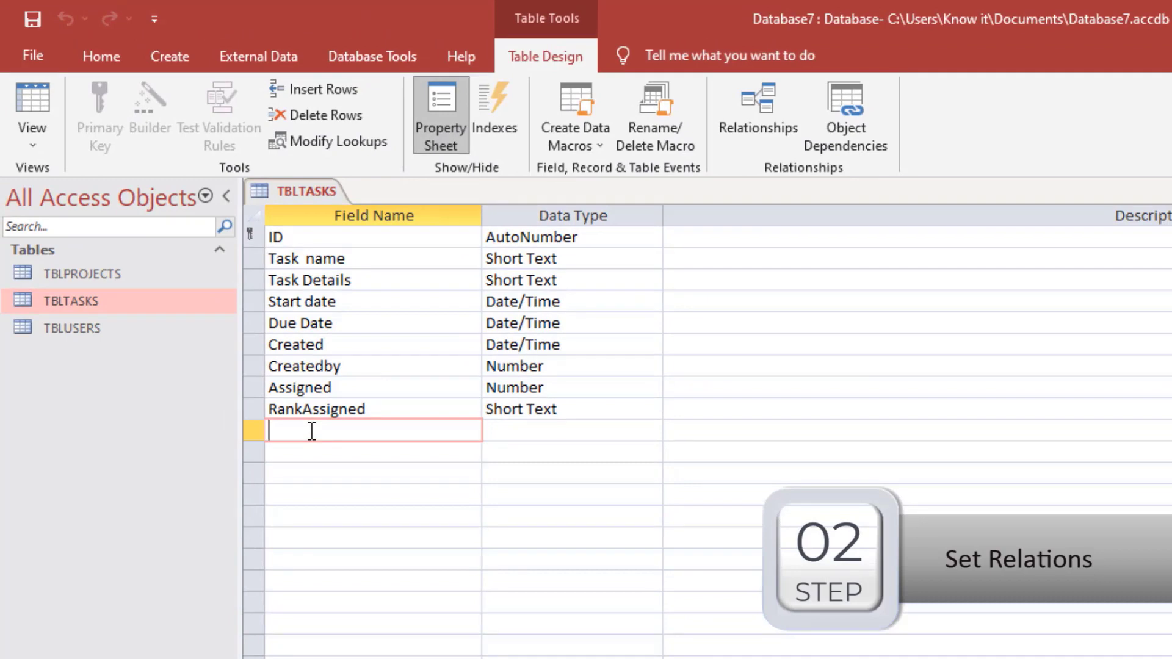
pyautogui.write('PROJECTID')
pyautogui.click(529, 430)
pyautogui.click(652, 432)
pyautogui.click(611, 594)
# Look up ID, Project Name and Active from TBLPROJECTS and finish the wizard.
pyautogui.click(650, 526)
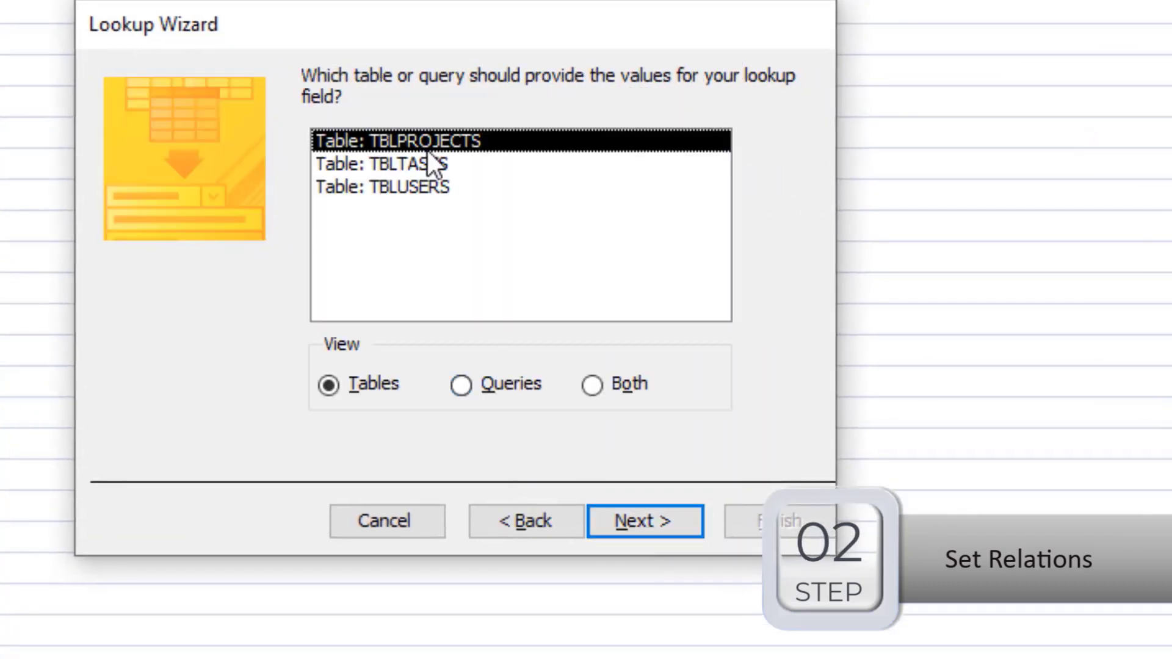
pyautogui.click(414, 308)
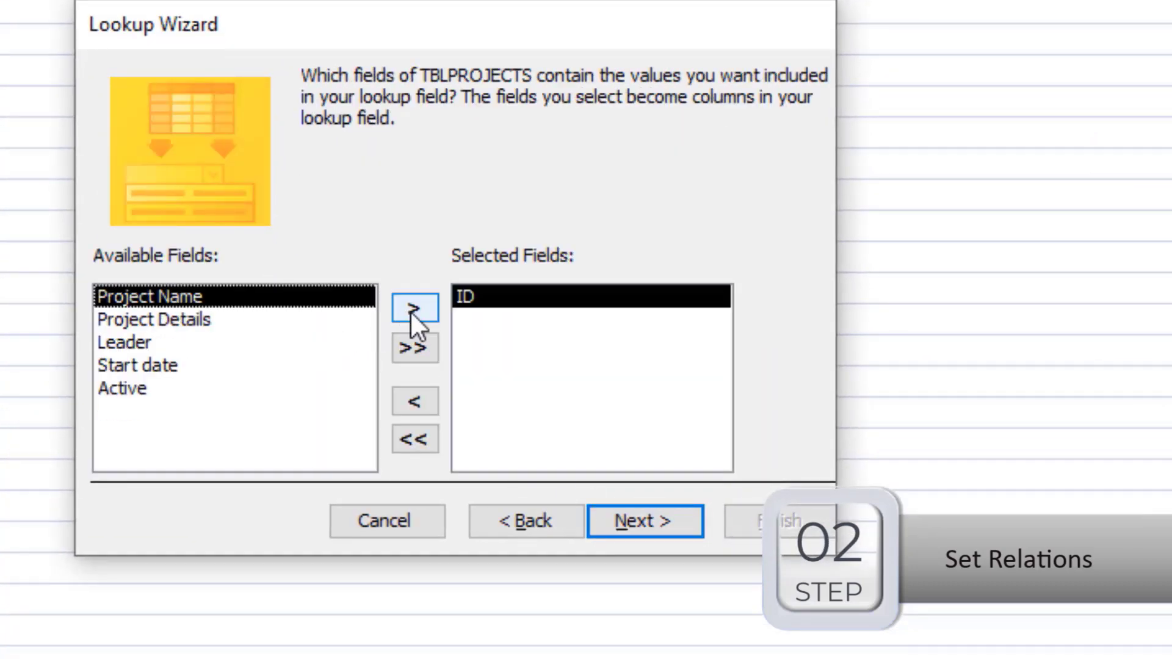
pyautogui.click(414, 309)
pyautogui.doubleClick(190, 427)
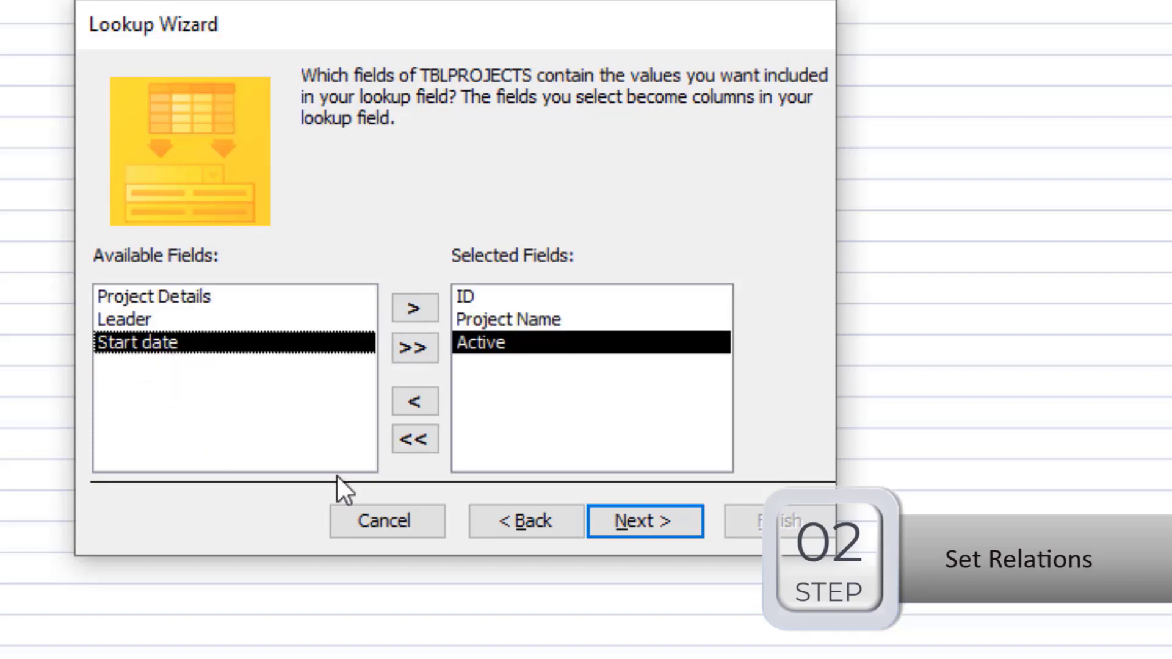
pyautogui.click(634, 526)
pyautogui.click(634, 525)
pyautogui.click(779, 521)
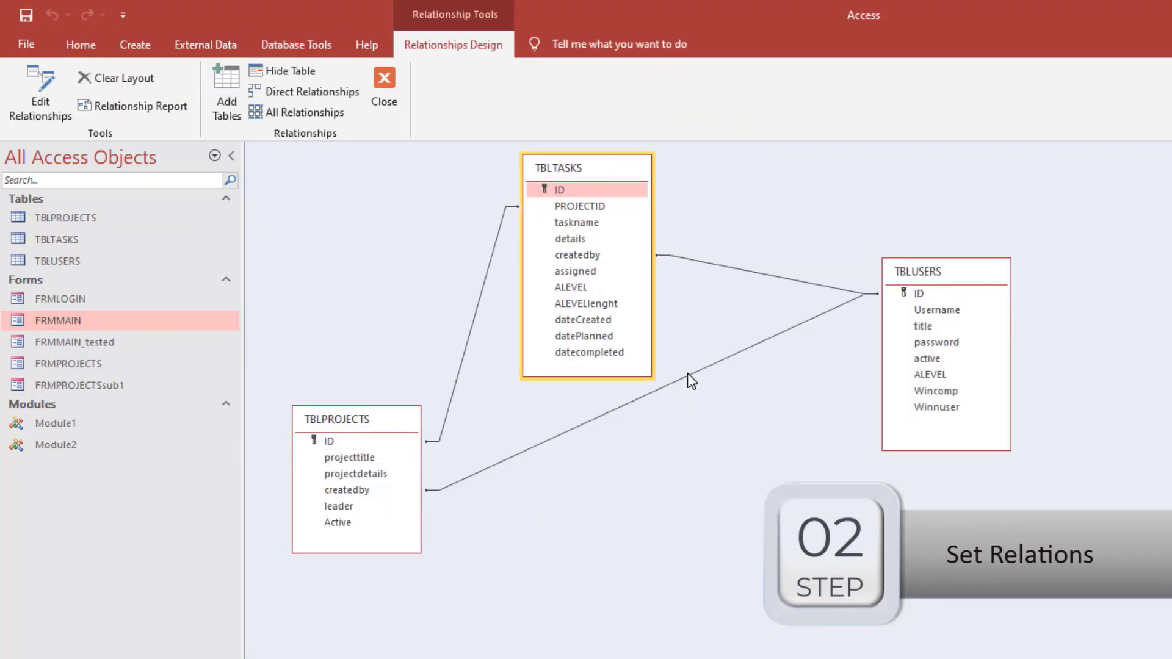
# Open Edit Relationships for the TBLPROJECTS.ID to TBLTASKS.PROJECTID link.
pyautogui.click(688, 375)
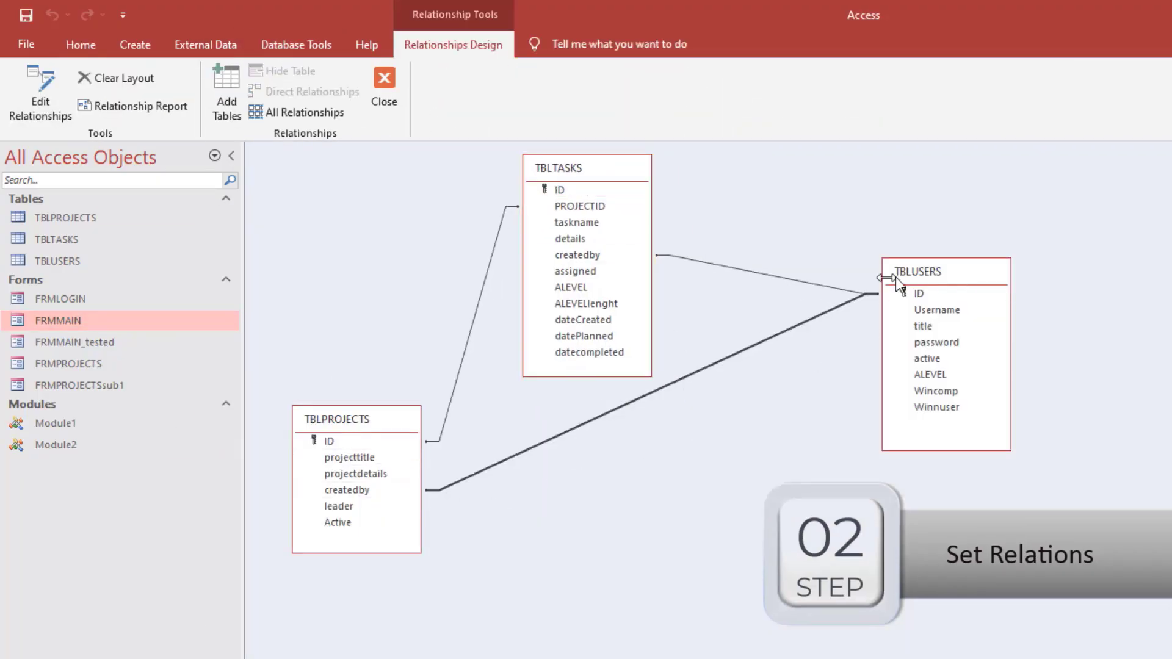
pyautogui.click(675, 282)
pyautogui.doubleClick(723, 264)
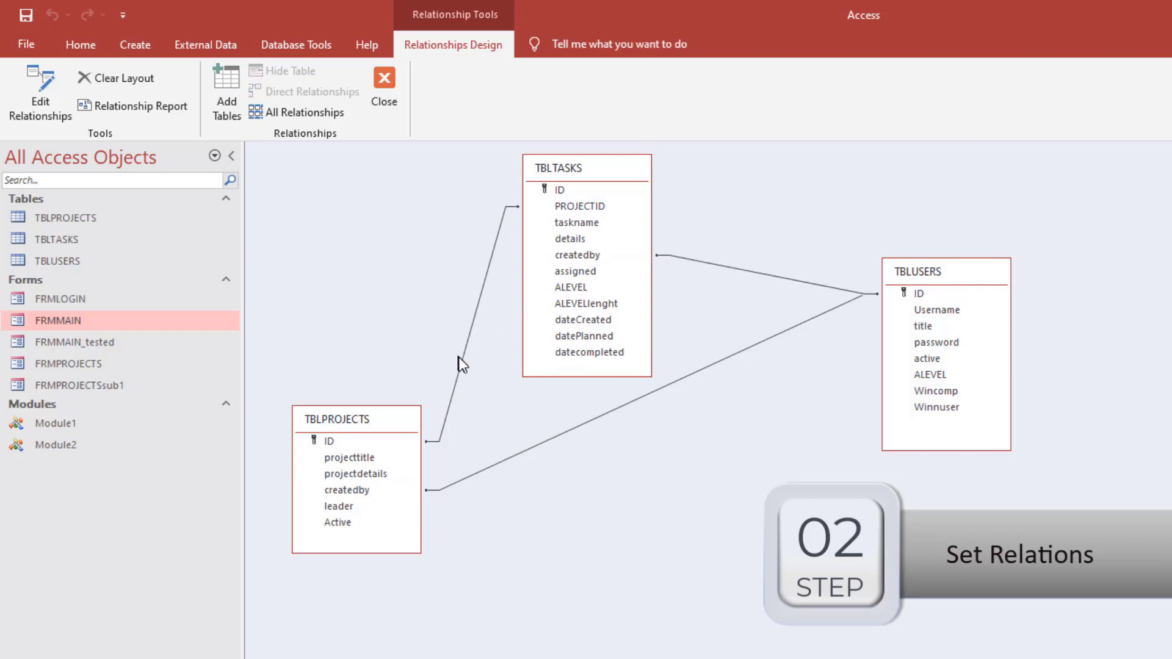
pyautogui.click(456, 372)
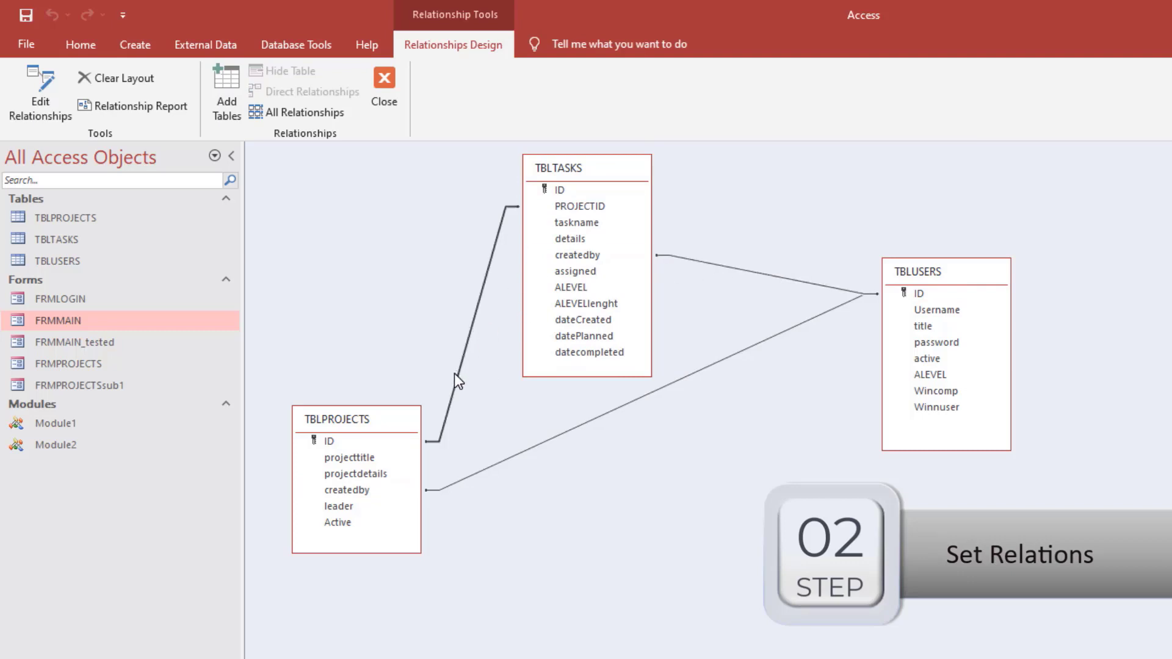
pyautogui.doubleClick(486, 276)
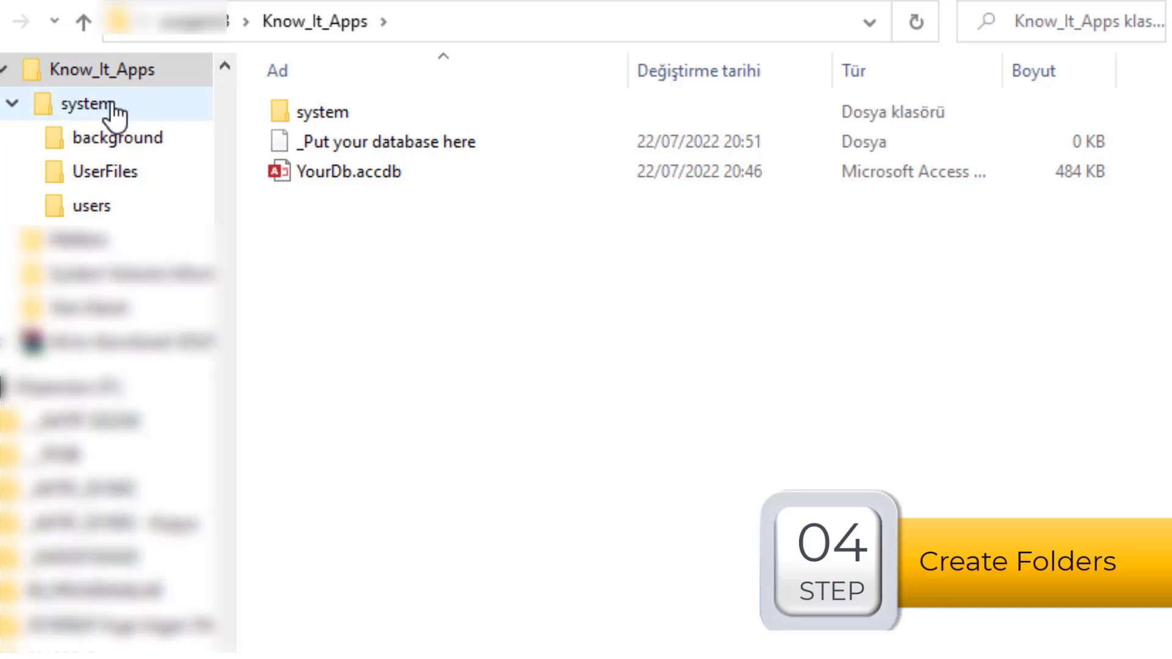
# Browse Know_It_Apps > system to the users folder and select the 18.jpg photo.
pyautogui.click(88, 104)
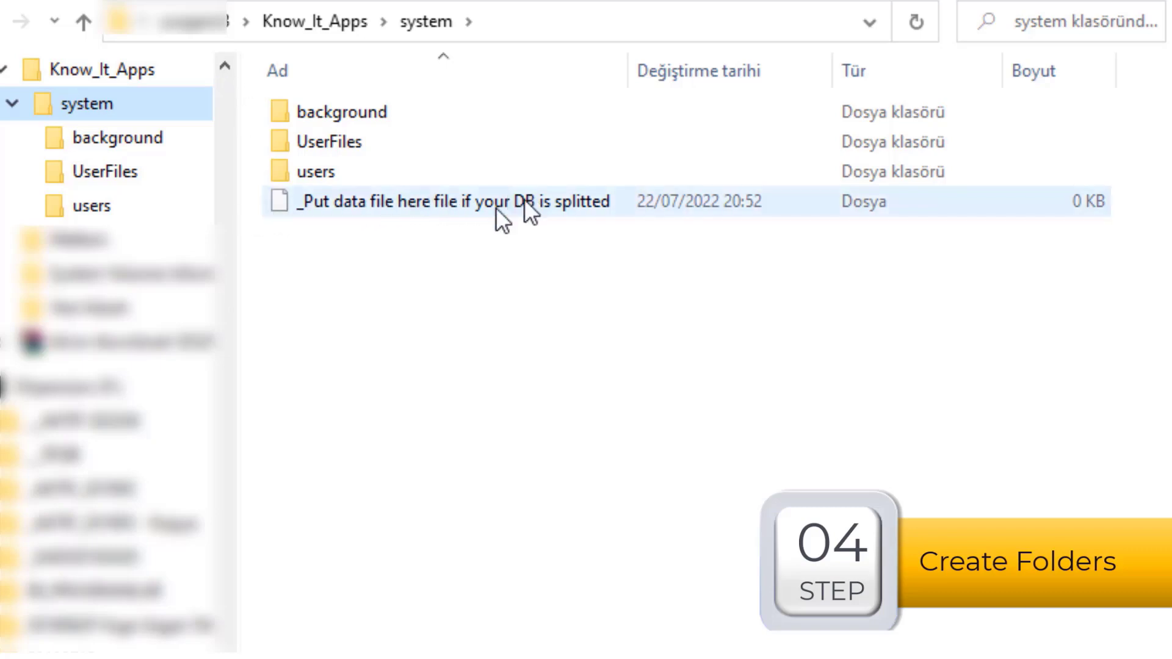
pyautogui.click(122, 74)
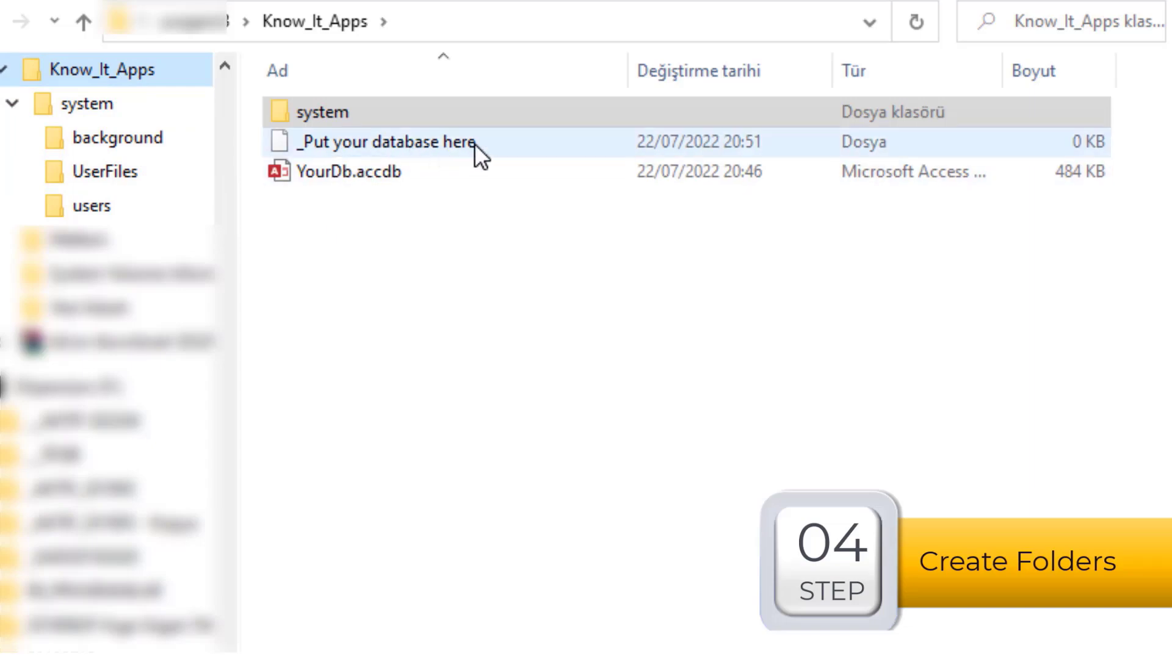
pyautogui.click(116, 111)
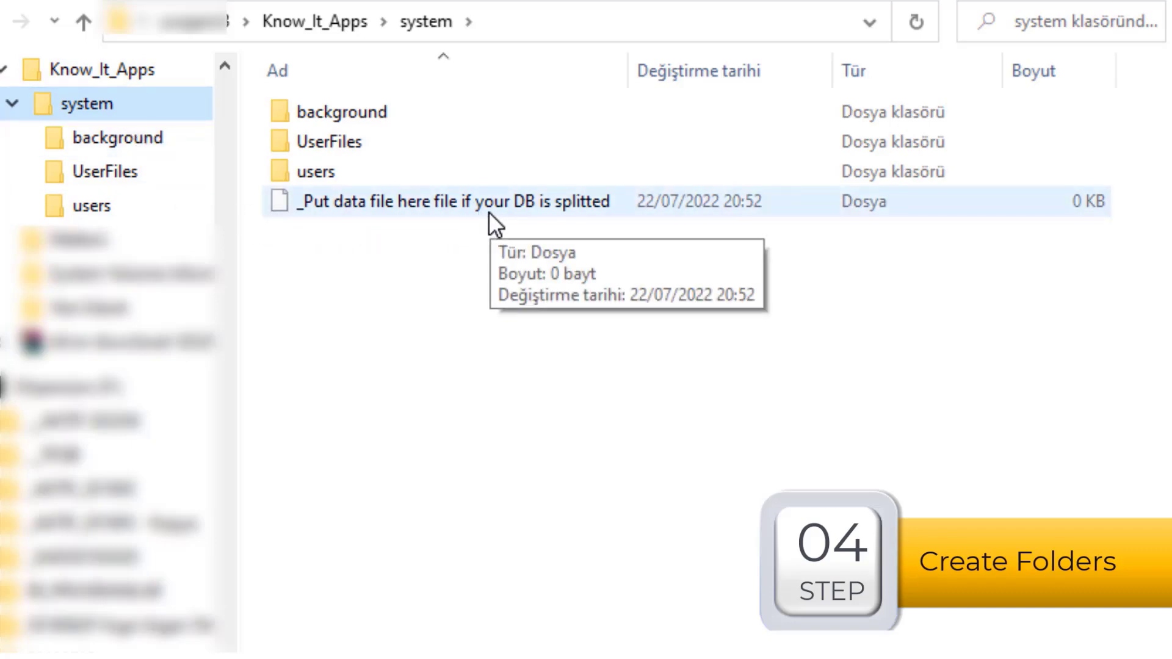
pyautogui.click(118, 138)
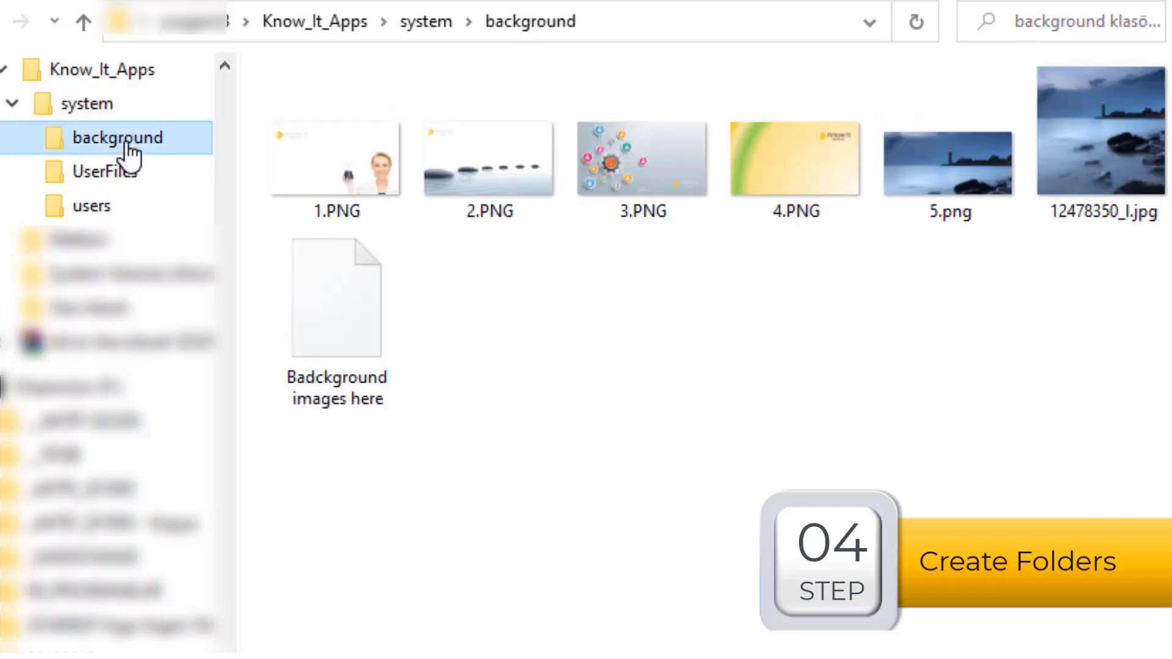
pyautogui.rightClick(129, 153)
pyautogui.click(122, 149)
pyautogui.click(124, 173)
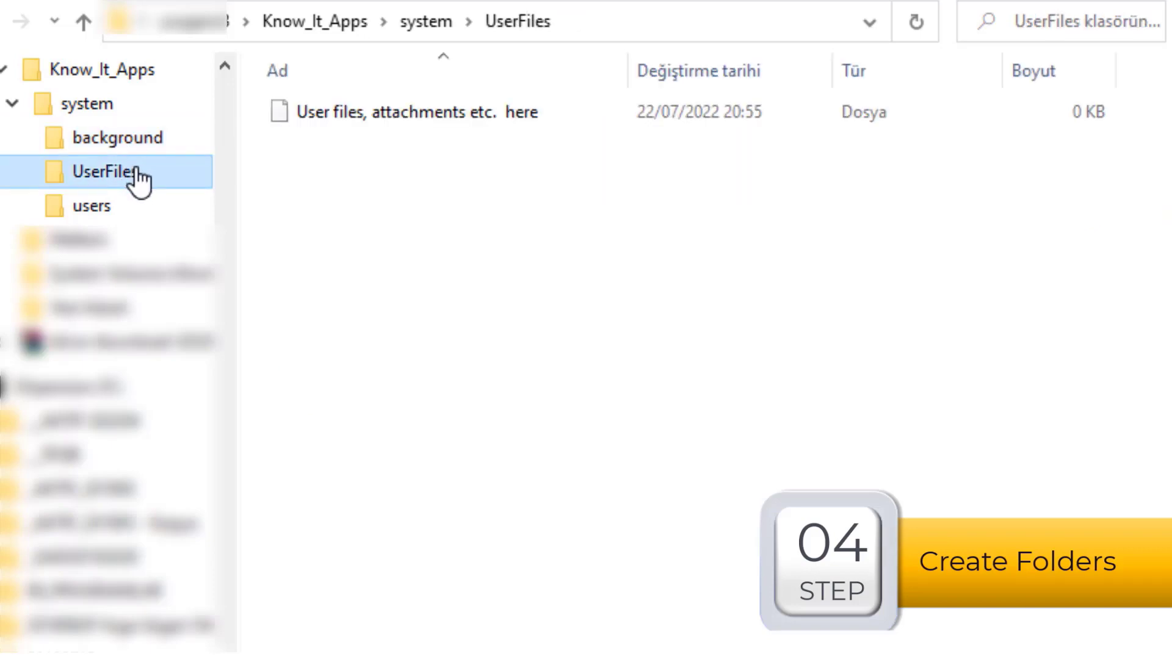
pyautogui.click(121, 207)
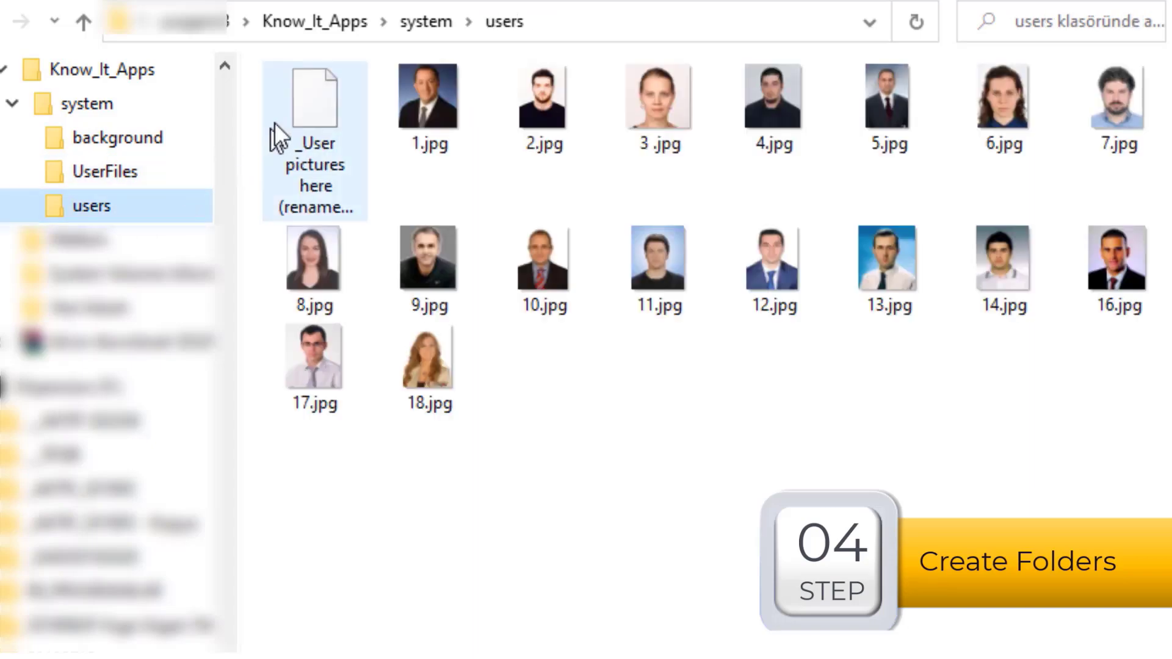
pyautogui.moveTo(326, 119)
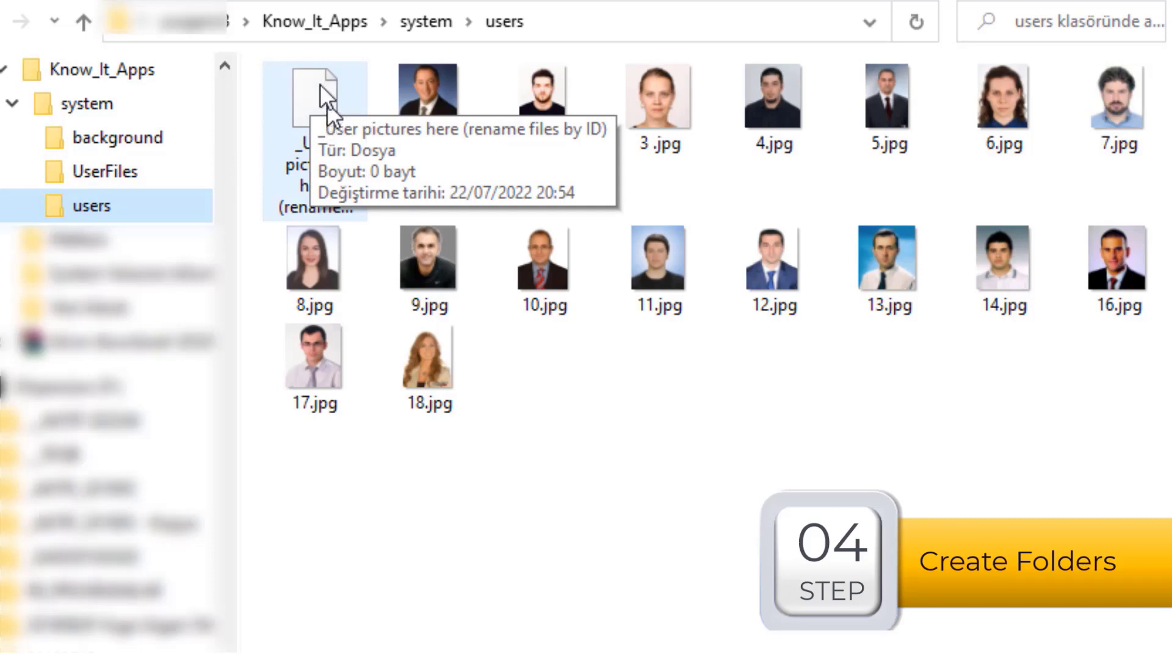
pyautogui.click(410, 370)
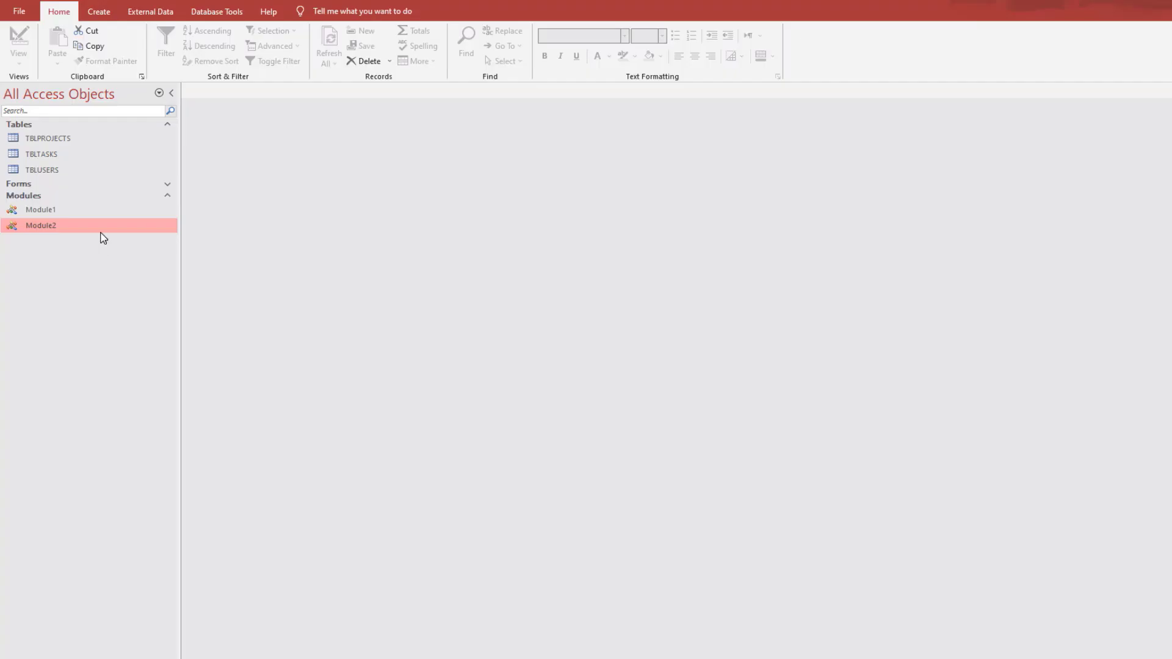
# Create a quick form from TBLUSERS and switch it to Design View.
pyautogui.click(61, 170)
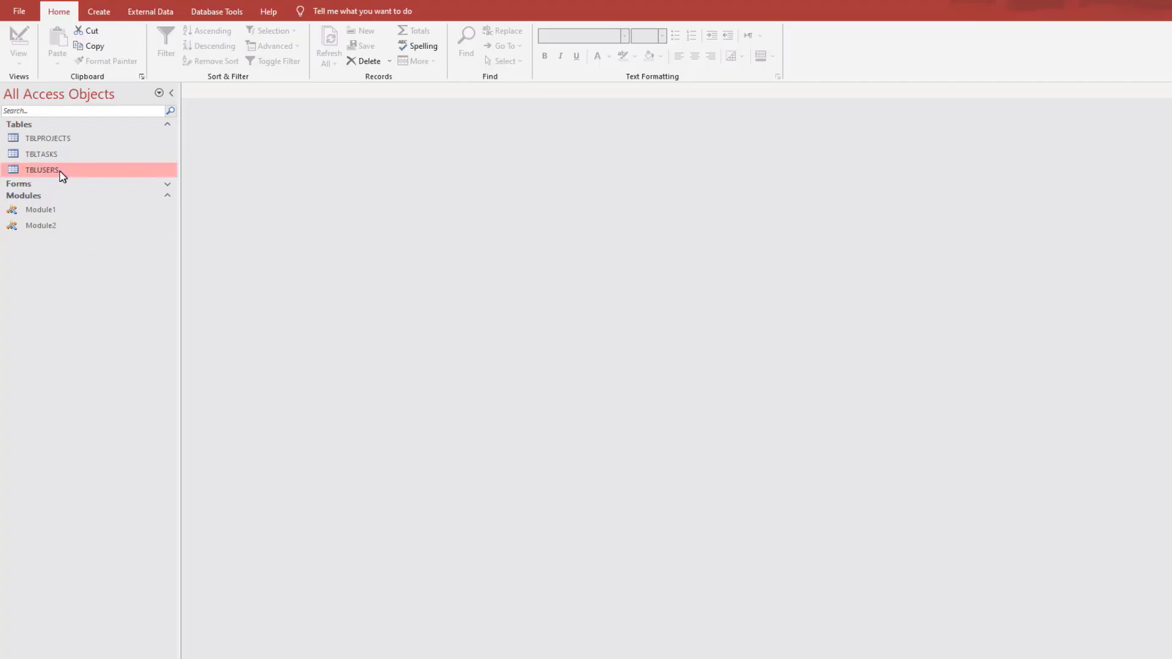
pyautogui.click(102, 11)
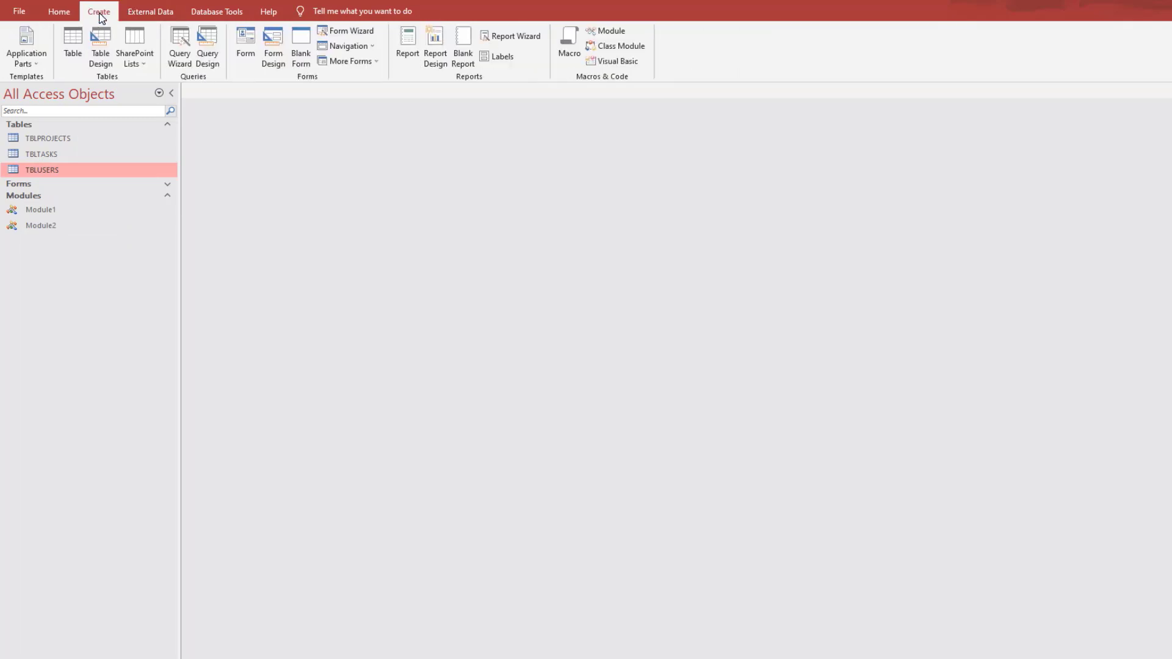
pyautogui.click(243, 35)
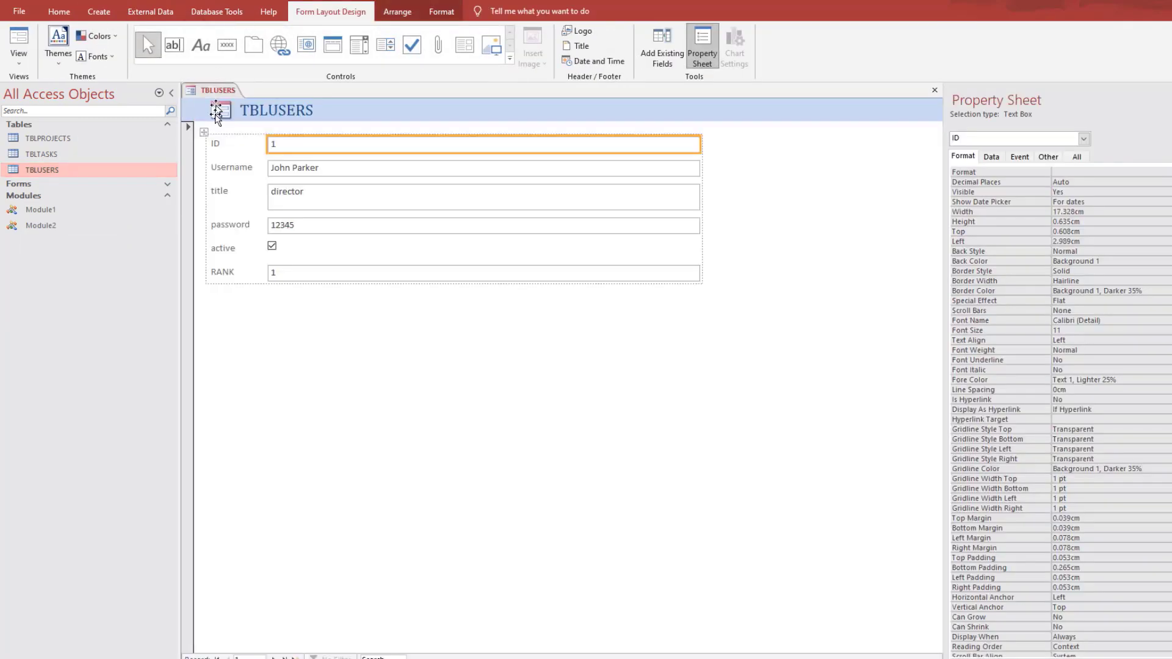
pyautogui.rightClick(222, 92)
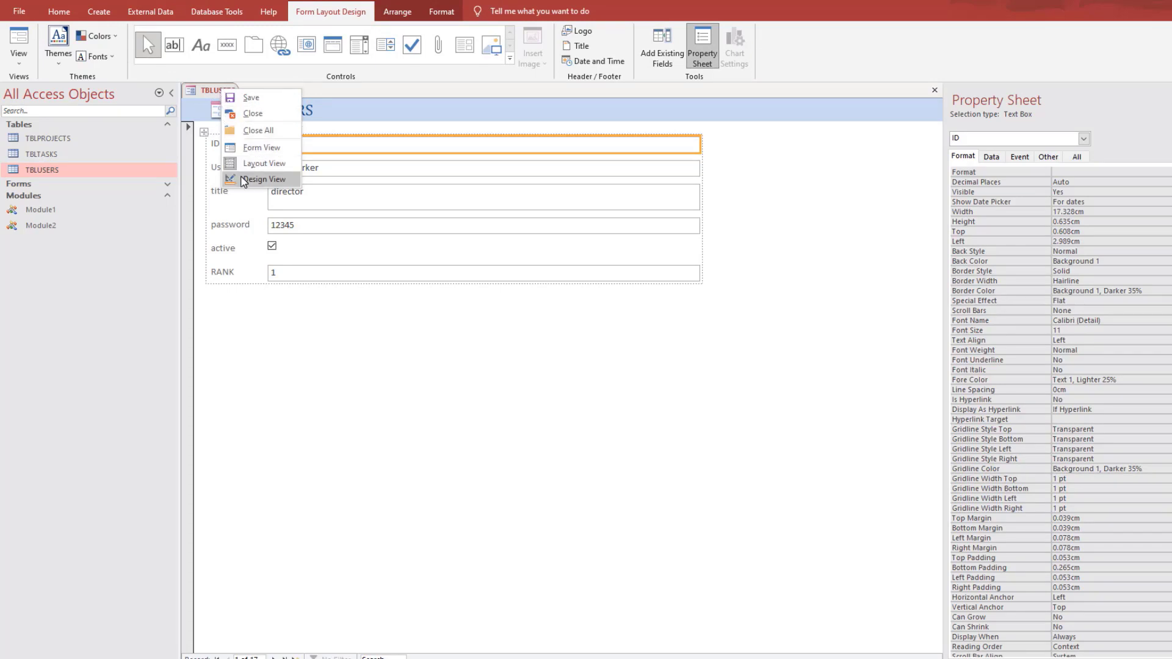
pyautogui.click(262, 179)
# Delete all the generated controls and remove the Form Header/Footer sections.
pyautogui.rightClick(472, 268)
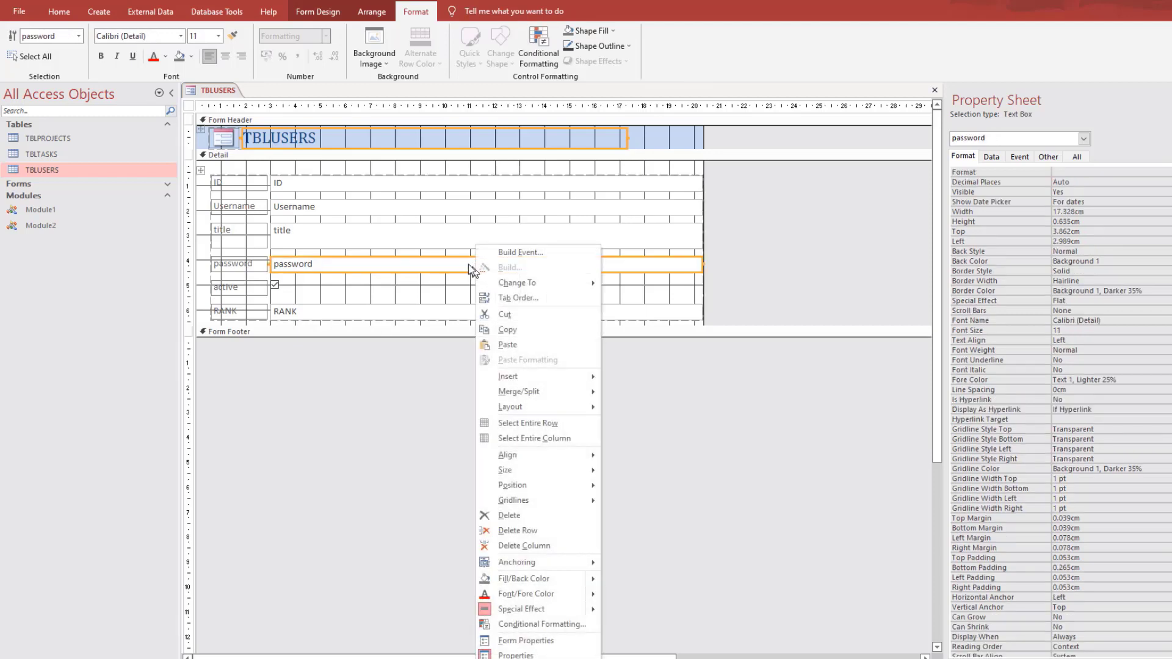
pyautogui.click(440, 229)
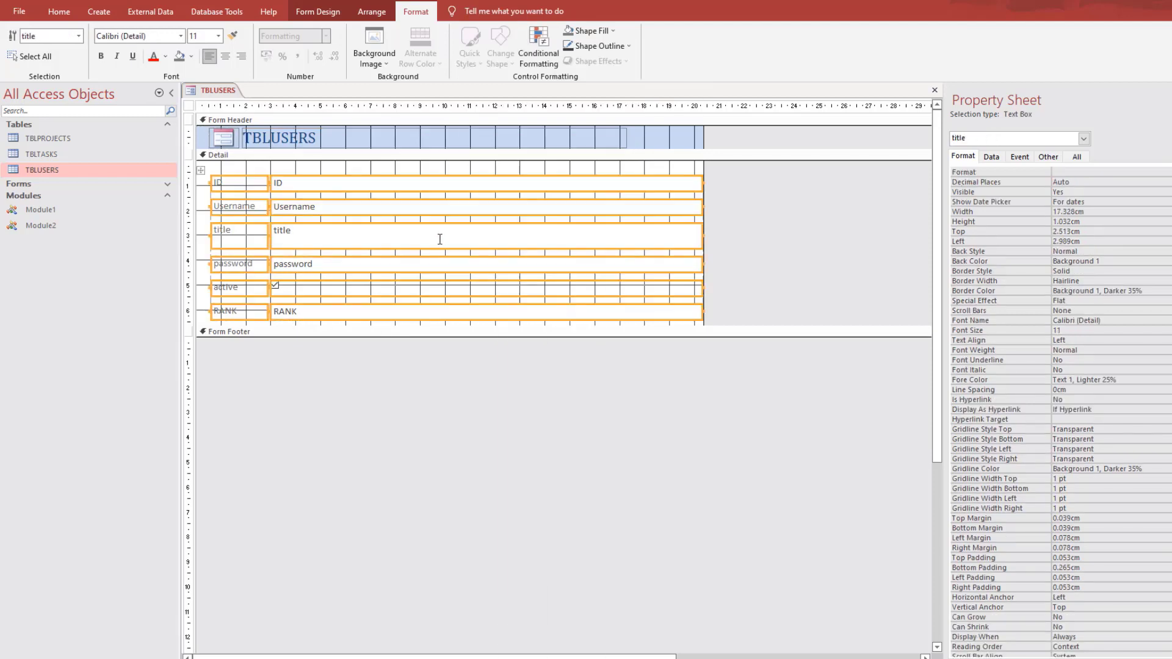
pyautogui.hotkey('ctrl', 'a')
pyautogui.press('Delete')
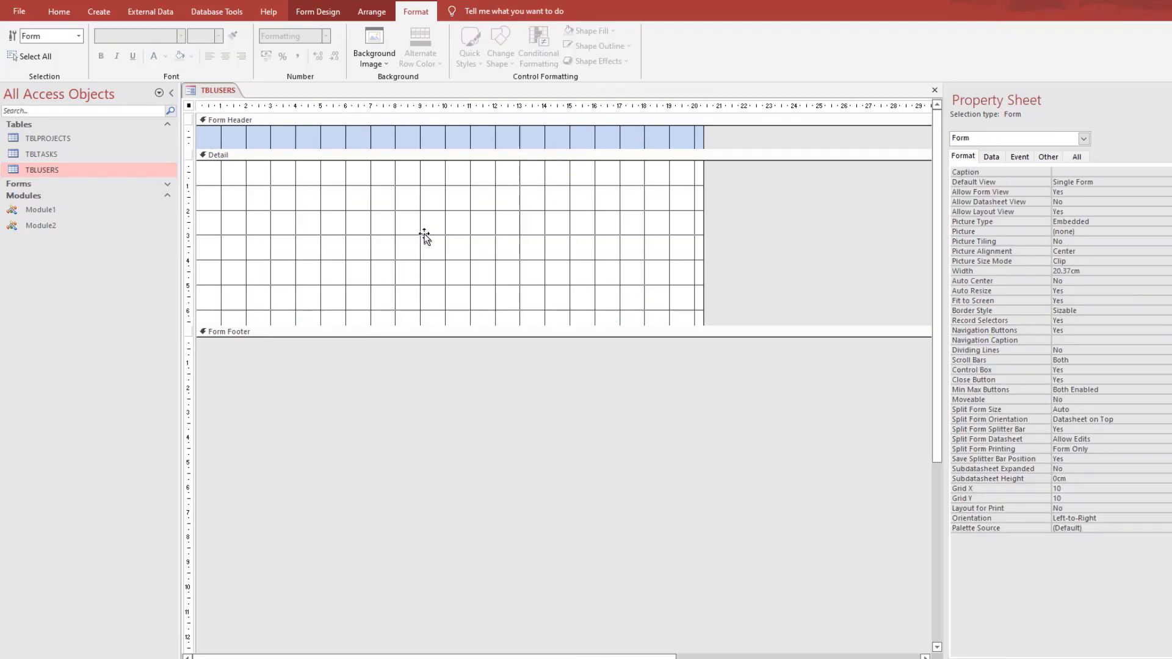
pyautogui.rightClick(266, 122)
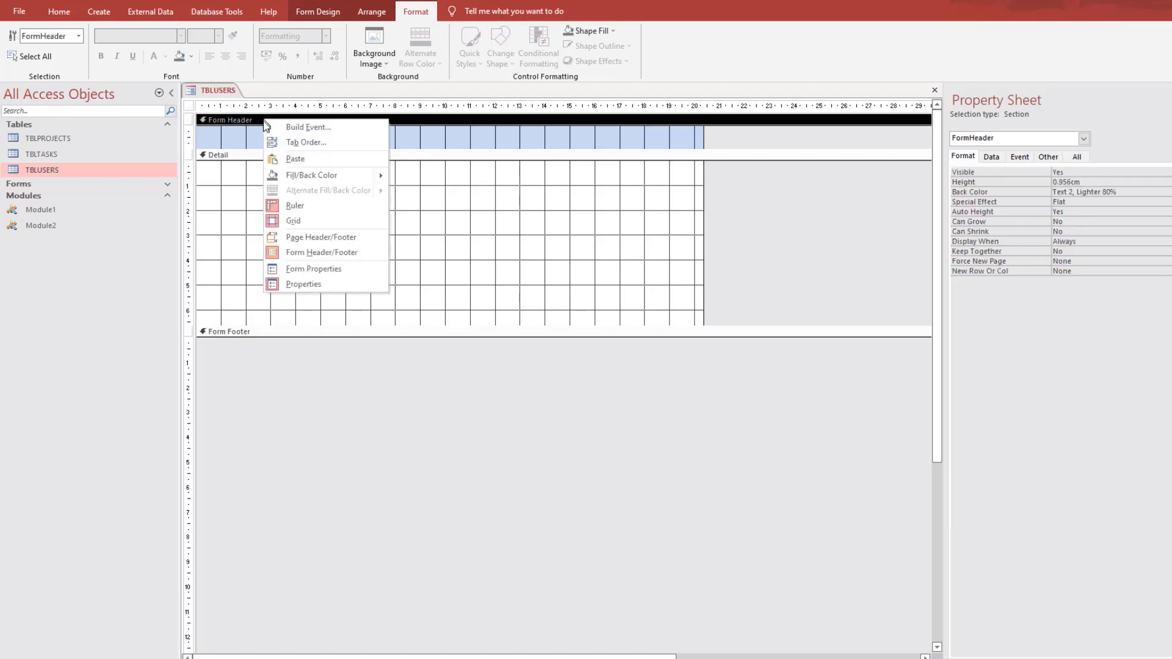
pyautogui.click(274, 253)
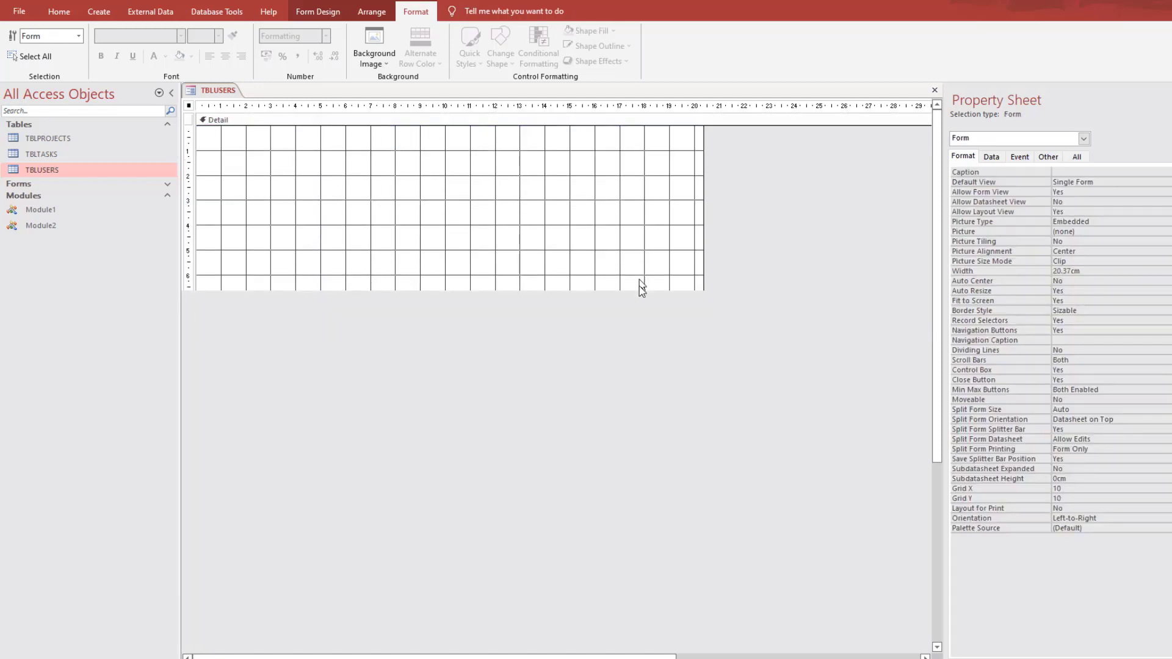
# Drag all six TBLUSERS fields from the field list onto the Detail area.
pyautogui.click(317, 12)
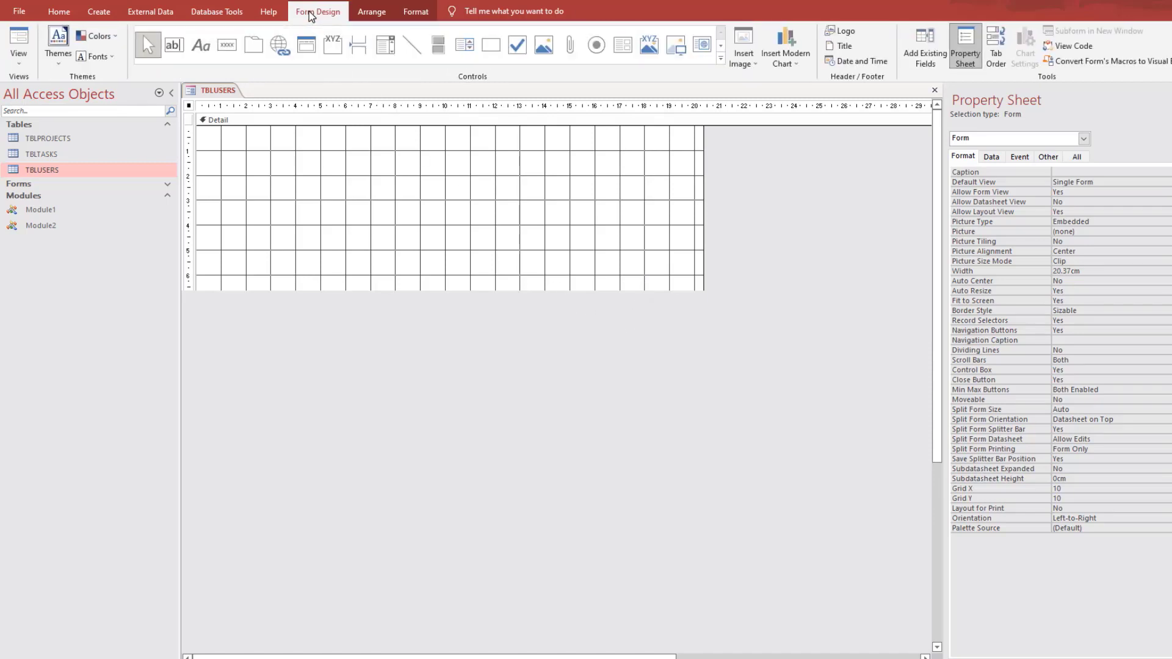
pyautogui.click(925, 48)
pyautogui.click(998, 156)
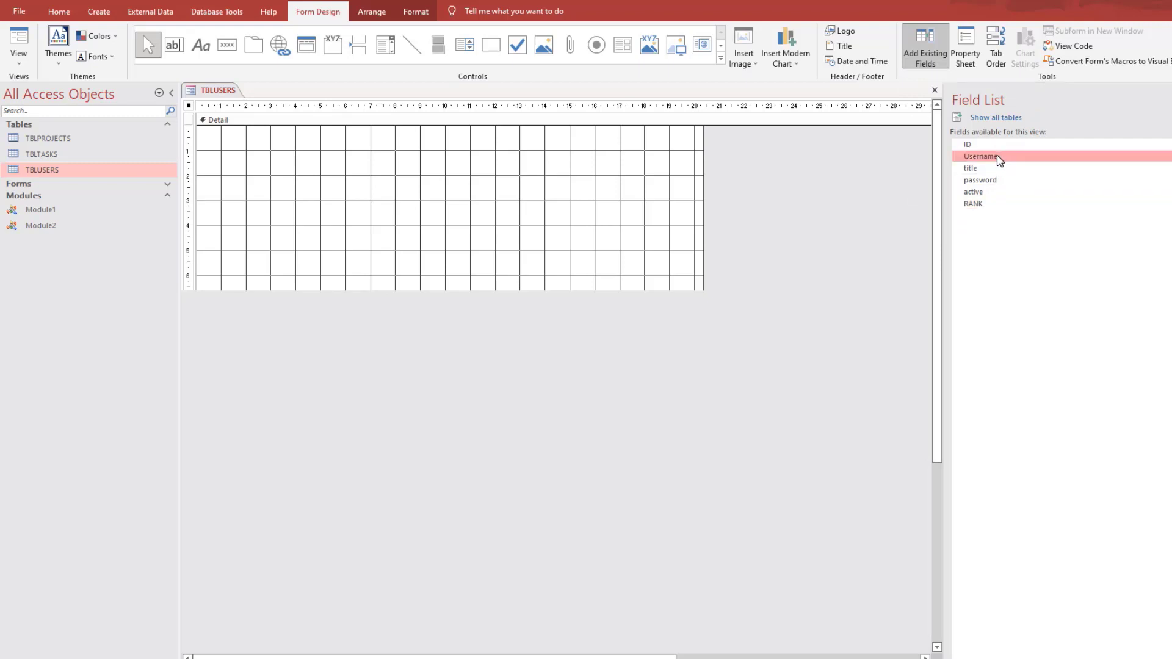
pyautogui.hotkey('ctrl', 'a')
pyautogui.moveTo(997, 156); pyautogui.dragTo(437, 219)
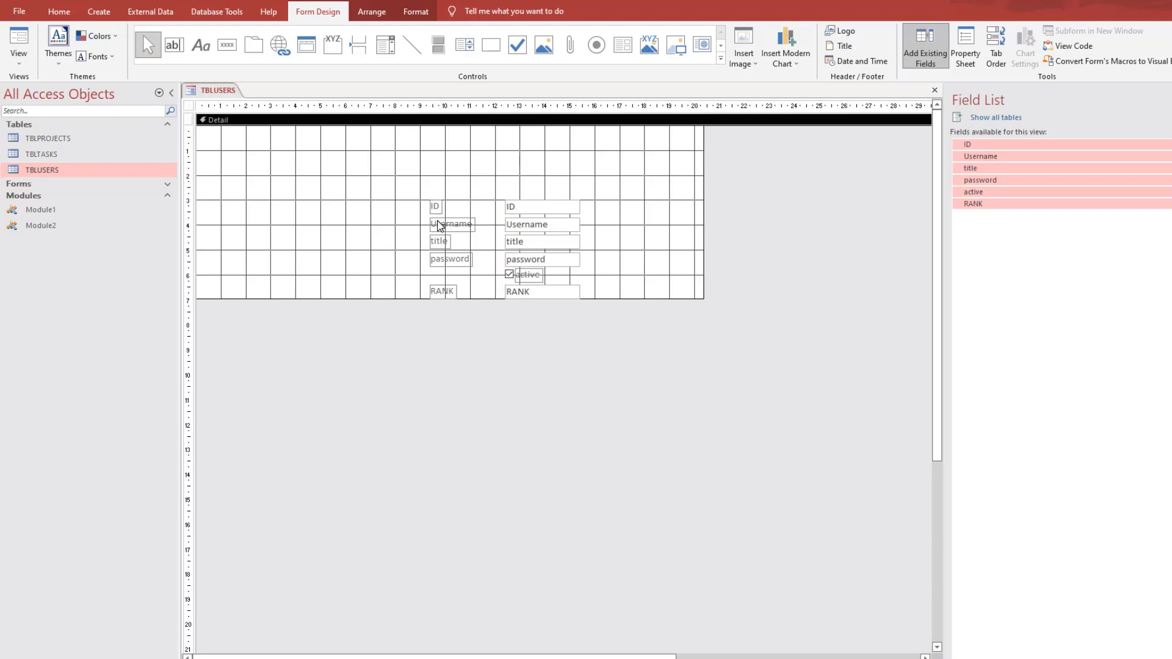
# Delete the field labels and set the six text boxes to Visible No.
pyautogui.click(438, 208)
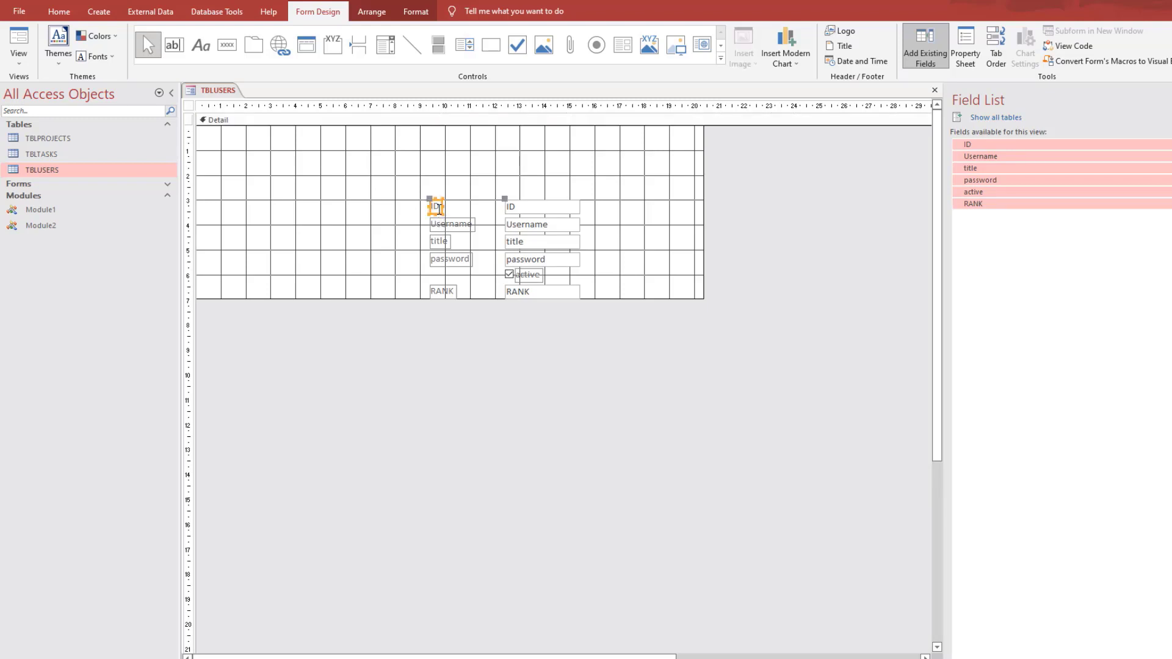
pyautogui.press('Delete')
pyautogui.moveTo(600, 295); pyautogui.dragTo(500, 178)
pyautogui.click(969, 61)
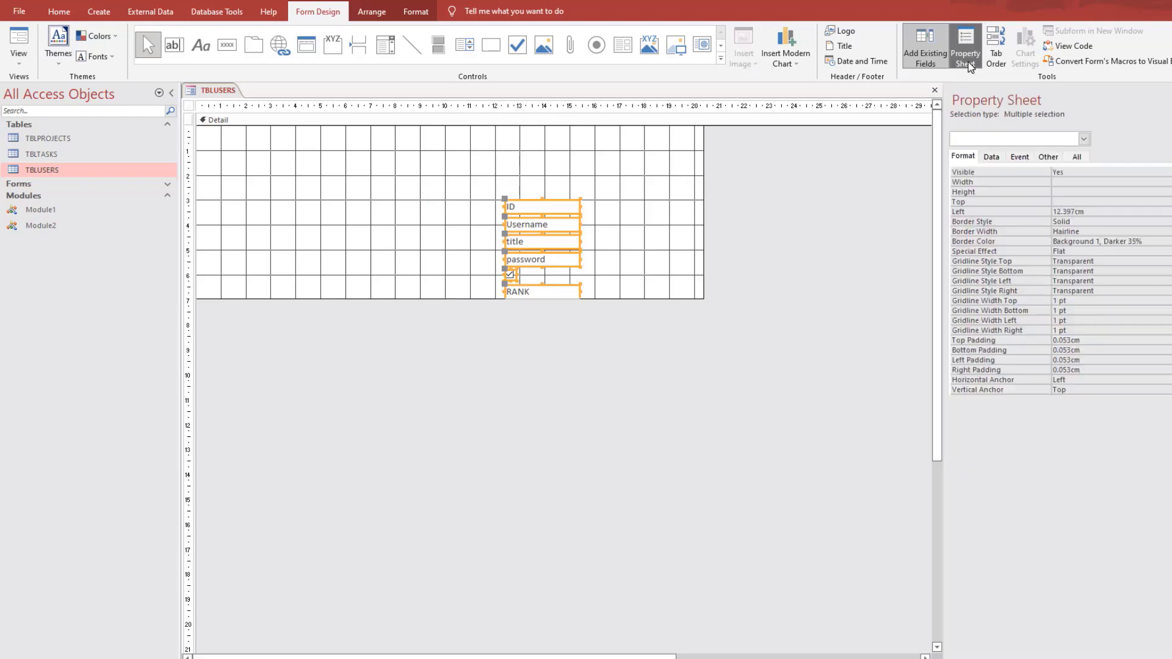
pyautogui.doubleClick(1060, 172)
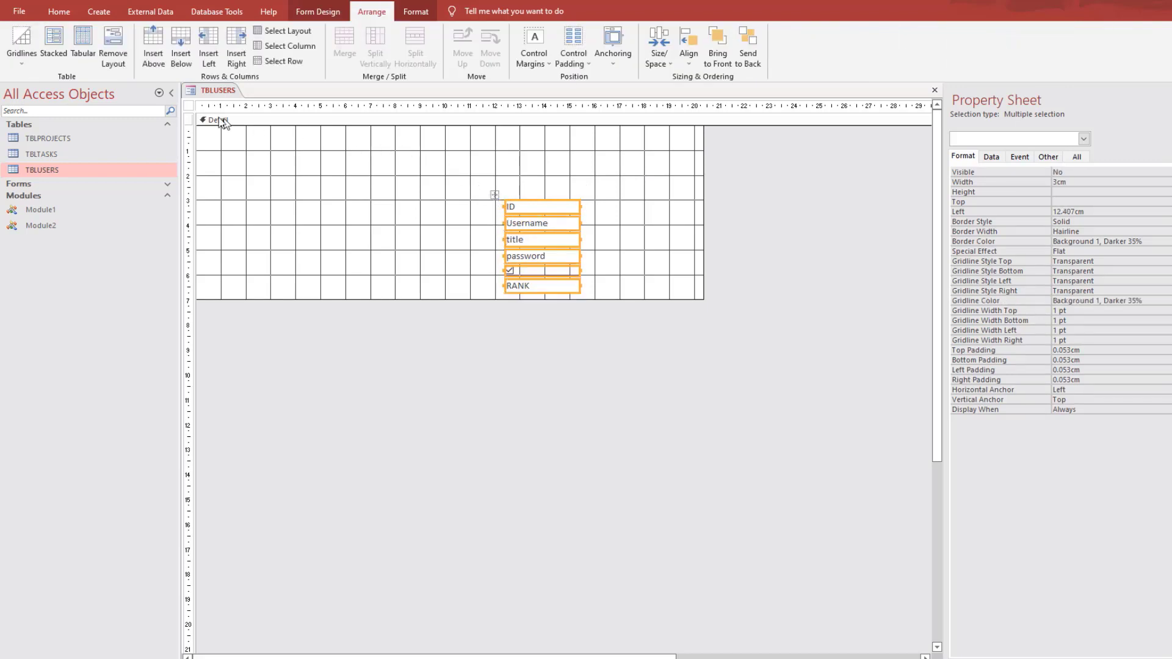
# Place a top-left combo box showing TBLUSERS ID, Username and title columns, labelled Username1.
pyautogui.click(213, 120)
pyautogui.click(306, 12)
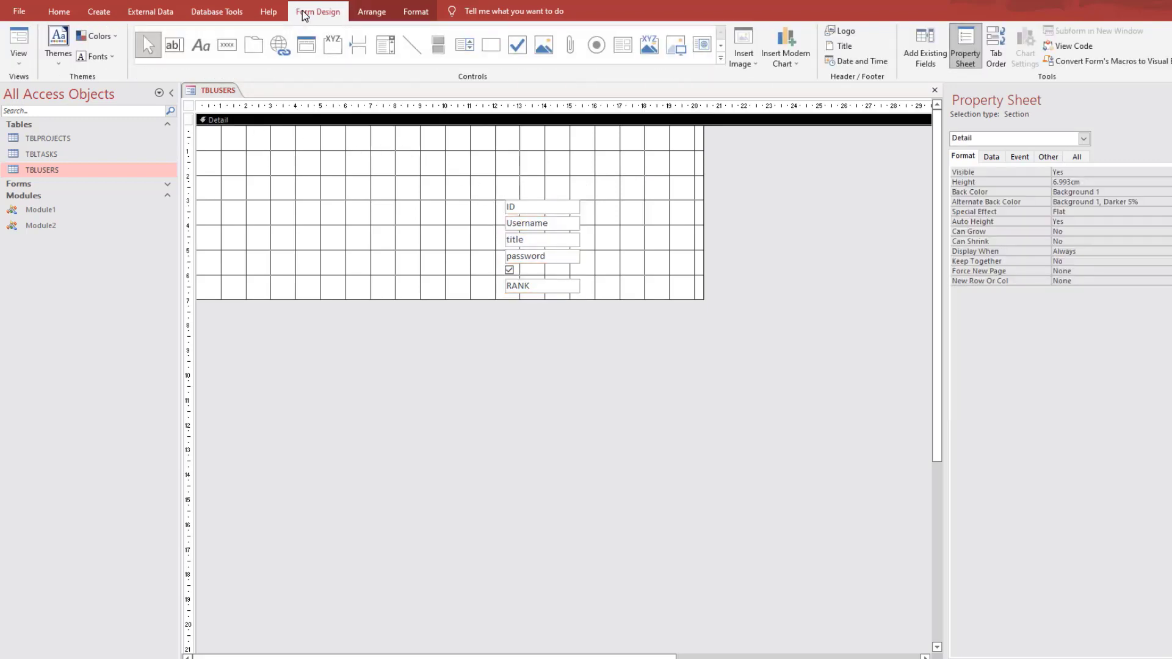
pyautogui.click(385, 45)
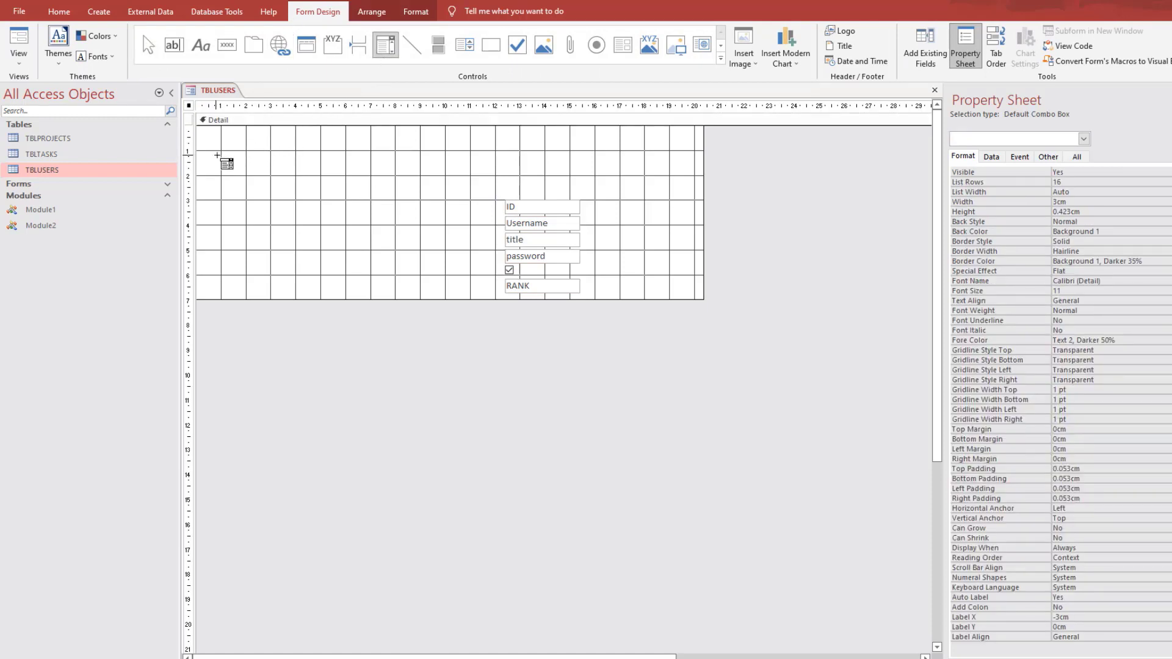
pyautogui.click(217, 156)
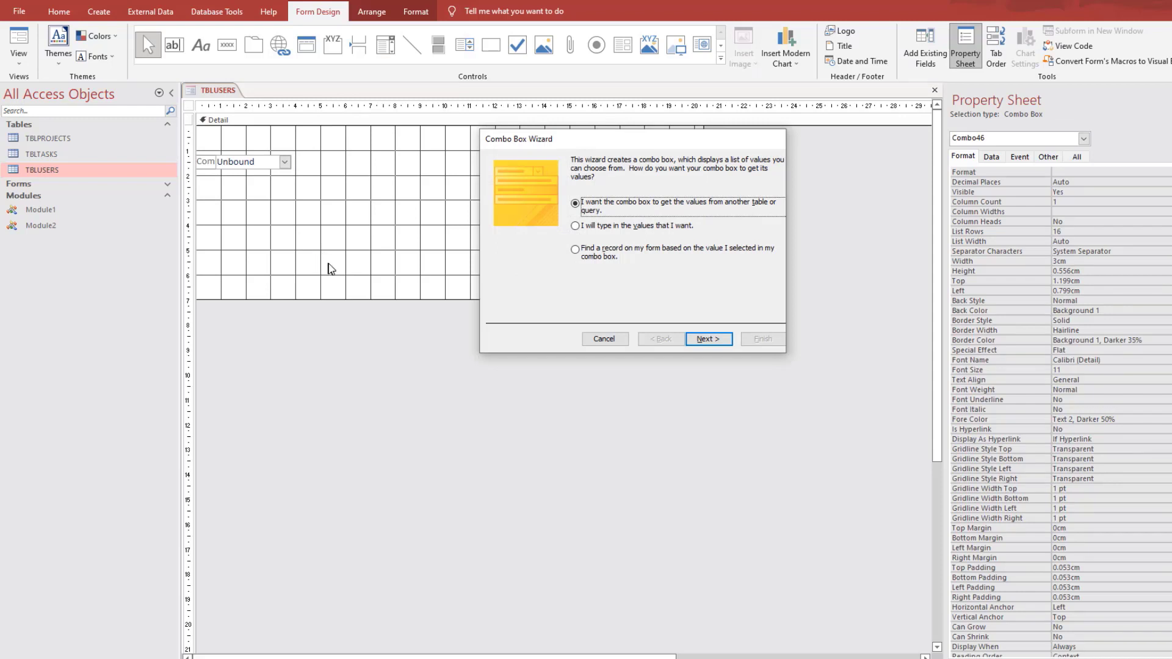
pyautogui.click(708, 339)
pyautogui.click(617, 254)
pyautogui.click(616, 254)
pyautogui.click(616, 254)
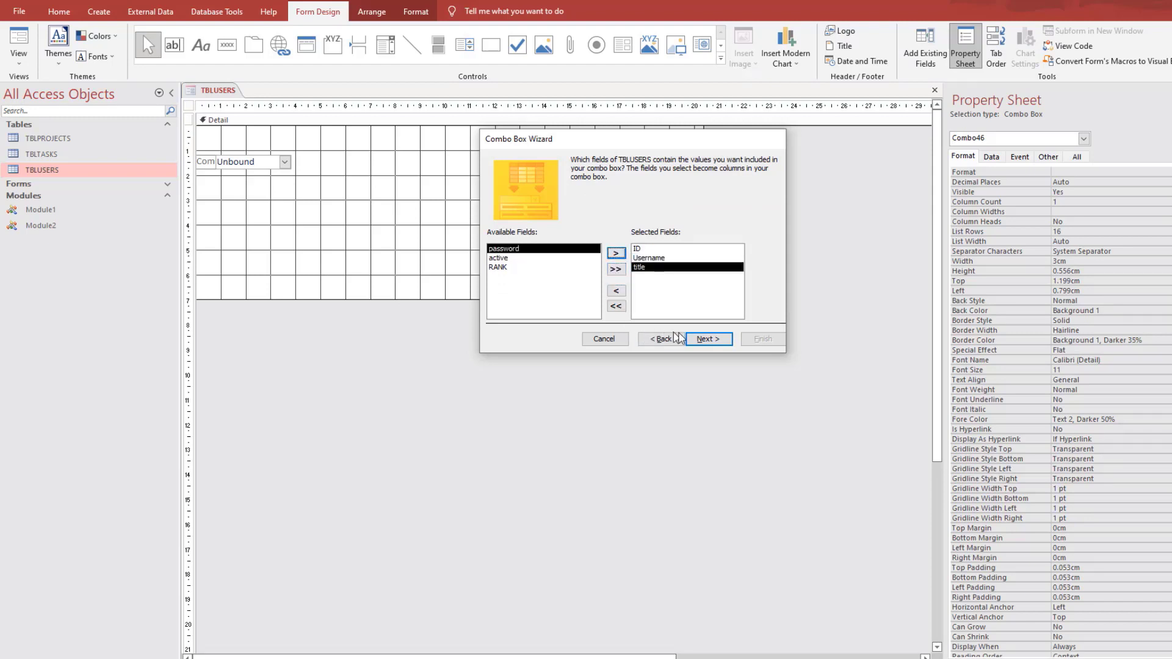
pyautogui.click(709, 340)
pyautogui.click(716, 342)
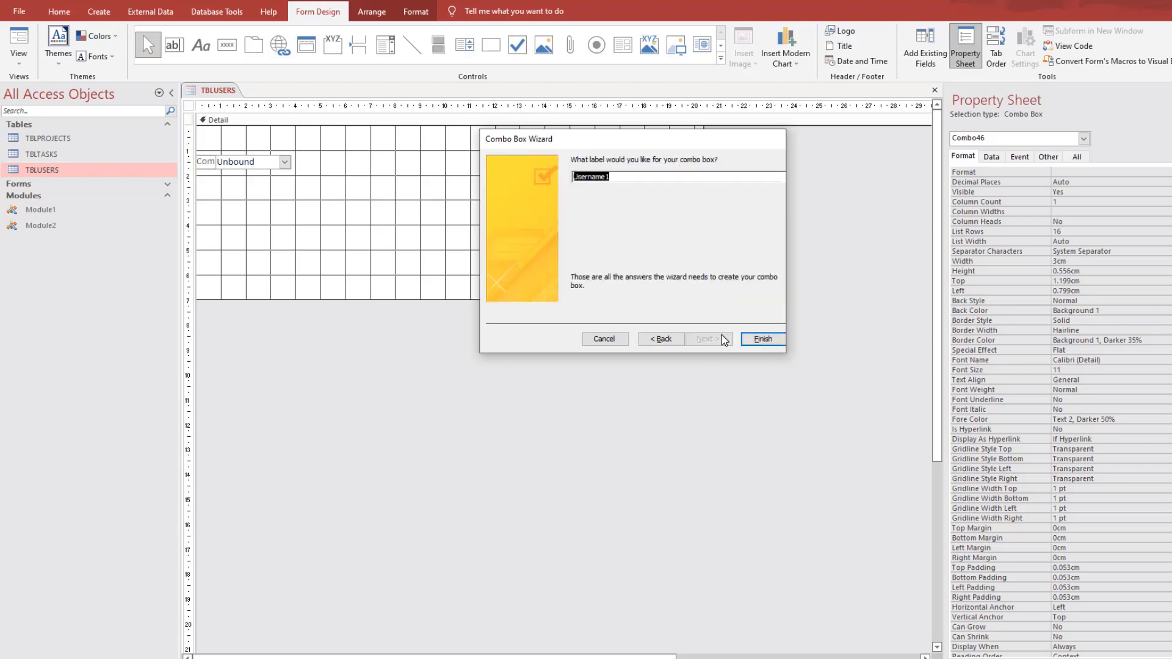
pyautogui.click(763, 338)
# Add a text box below the Username1 combo with a Password input mask, then pick the Button control.
pyautogui.click(189, 106)
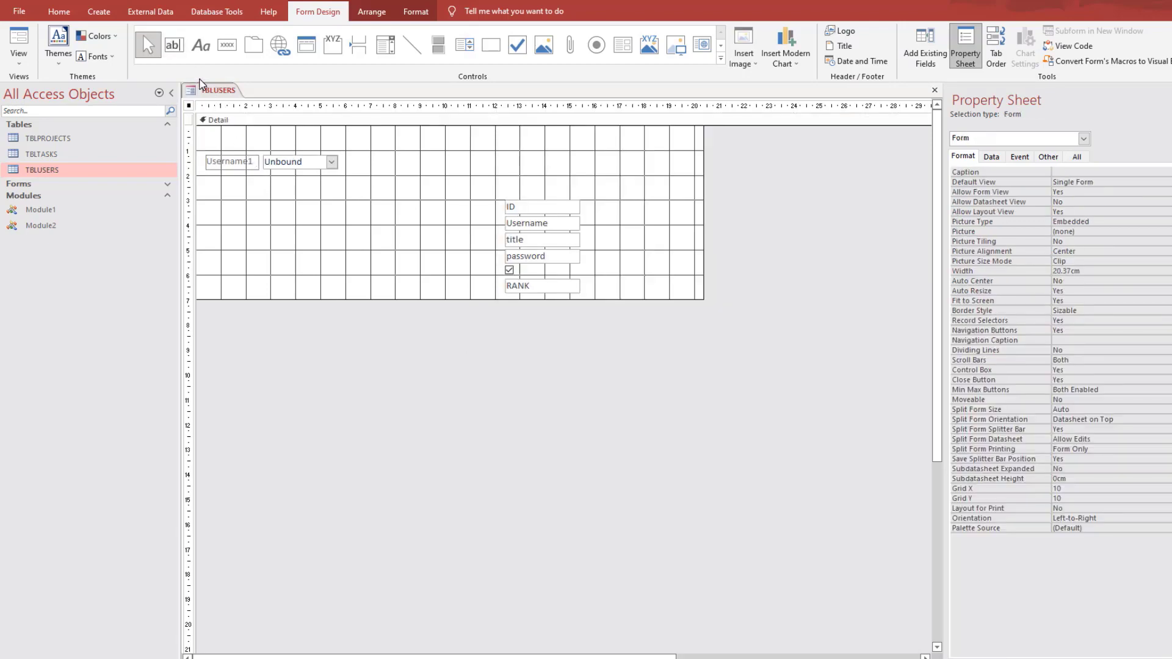
pyautogui.click(174, 45)
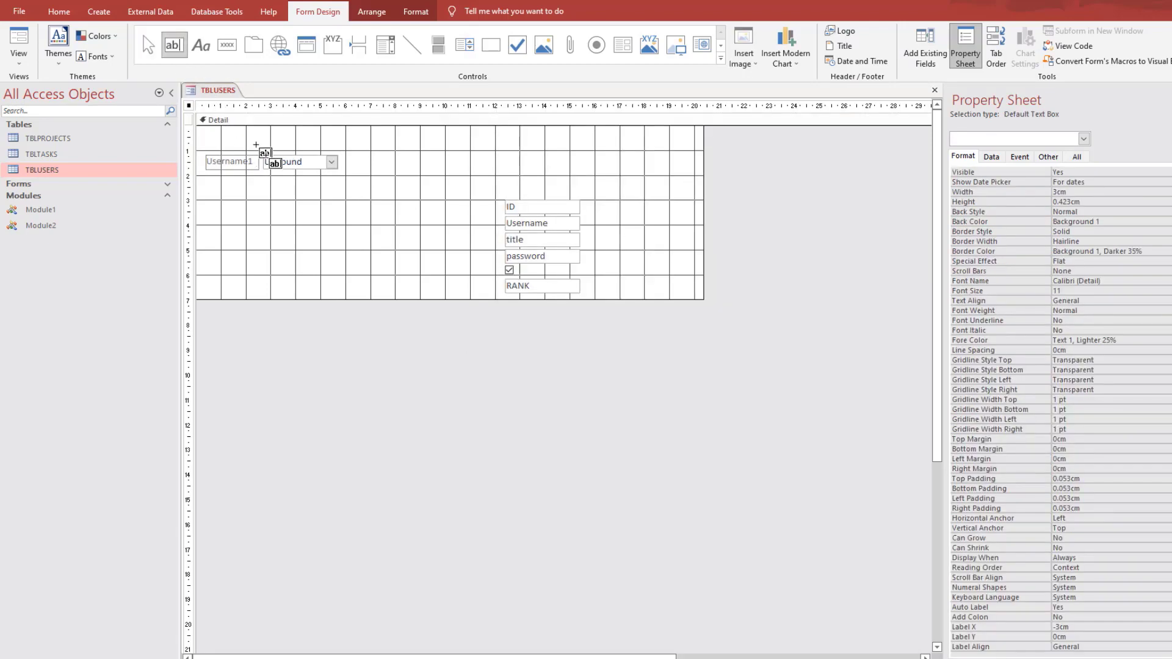
pyautogui.click(265, 181)
pyautogui.click(991, 157)
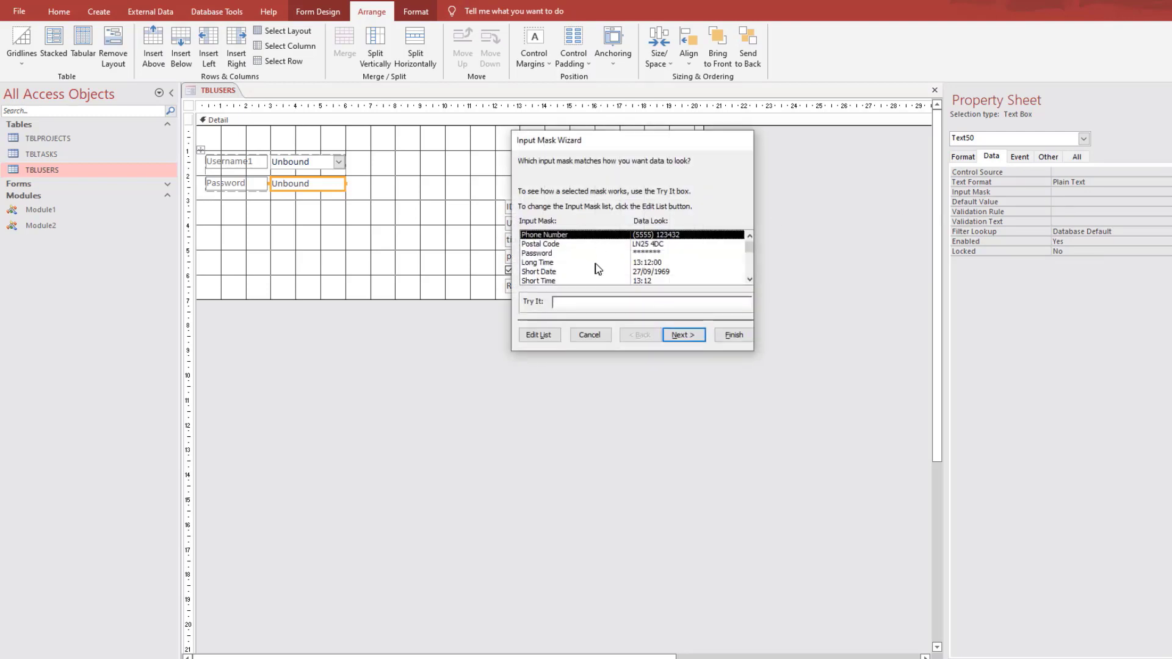
pyautogui.click(602, 254)
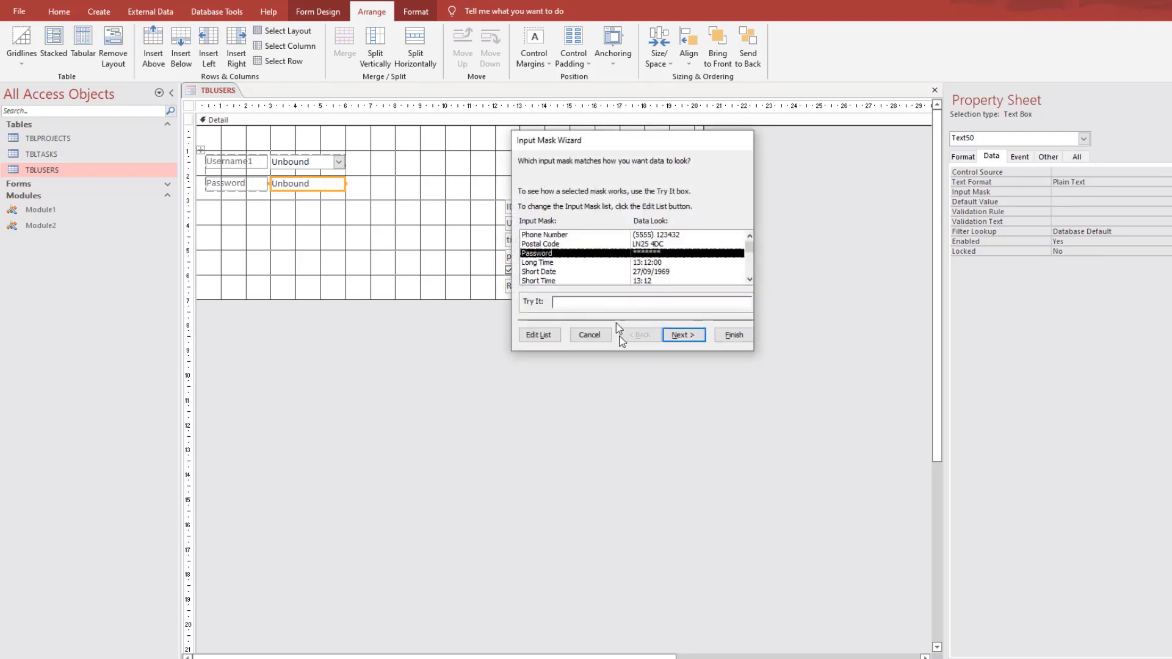
pyautogui.click(684, 335)
pyautogui.click(734, 335)
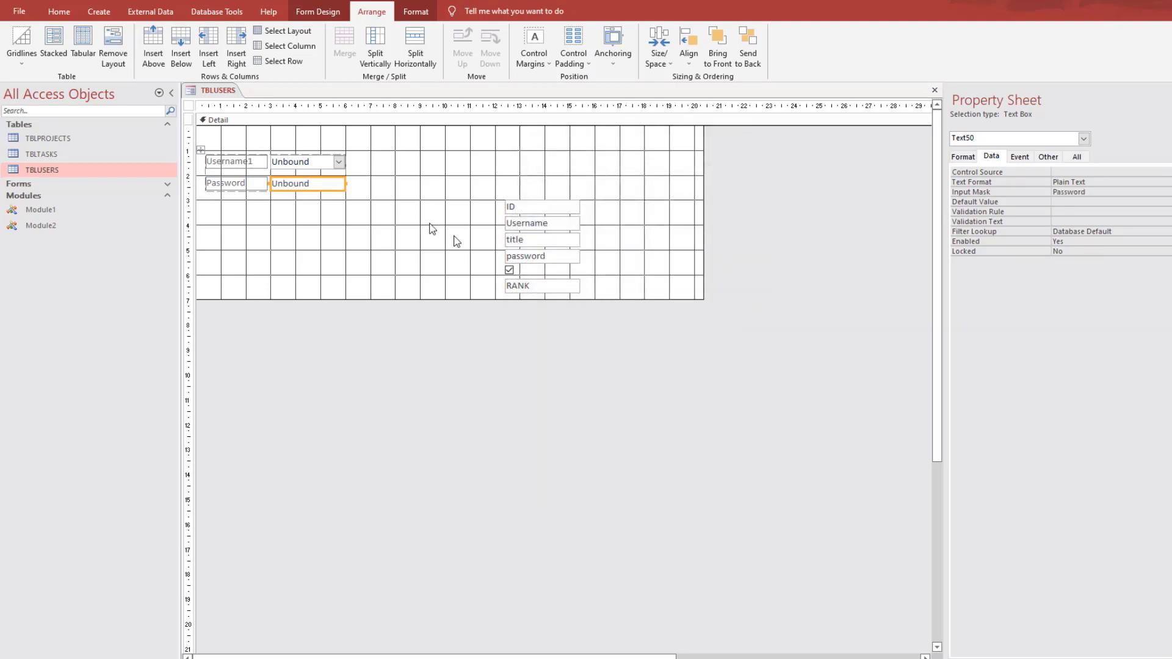
pyautogui.click(311, 14)
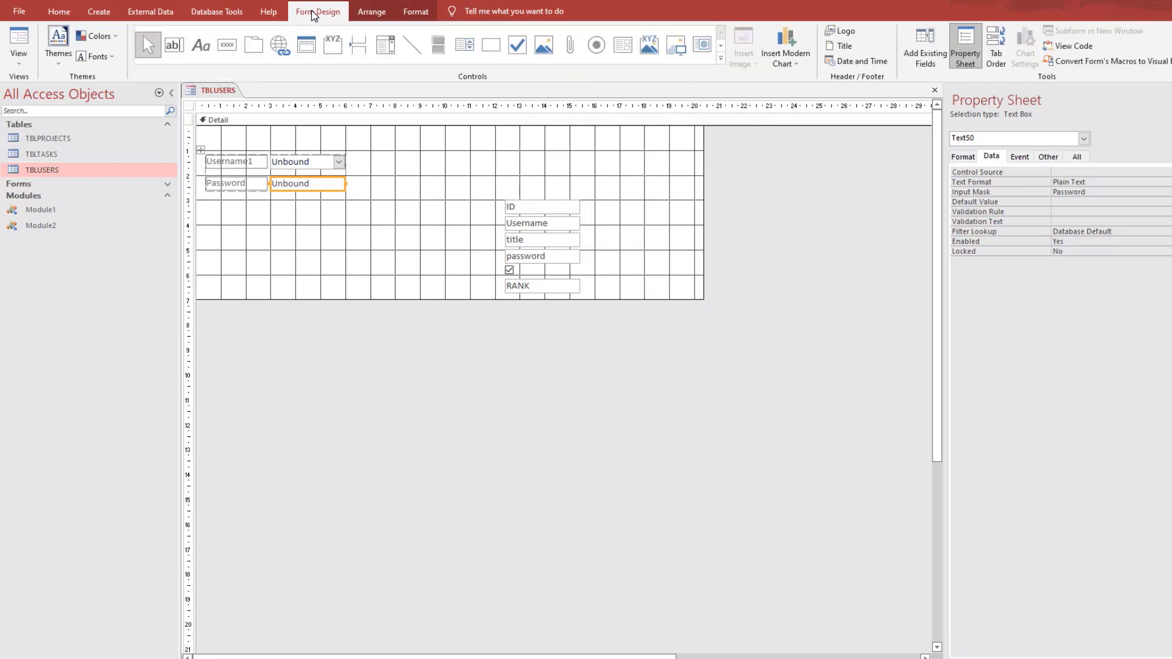
pyautogui.click(227, 45)
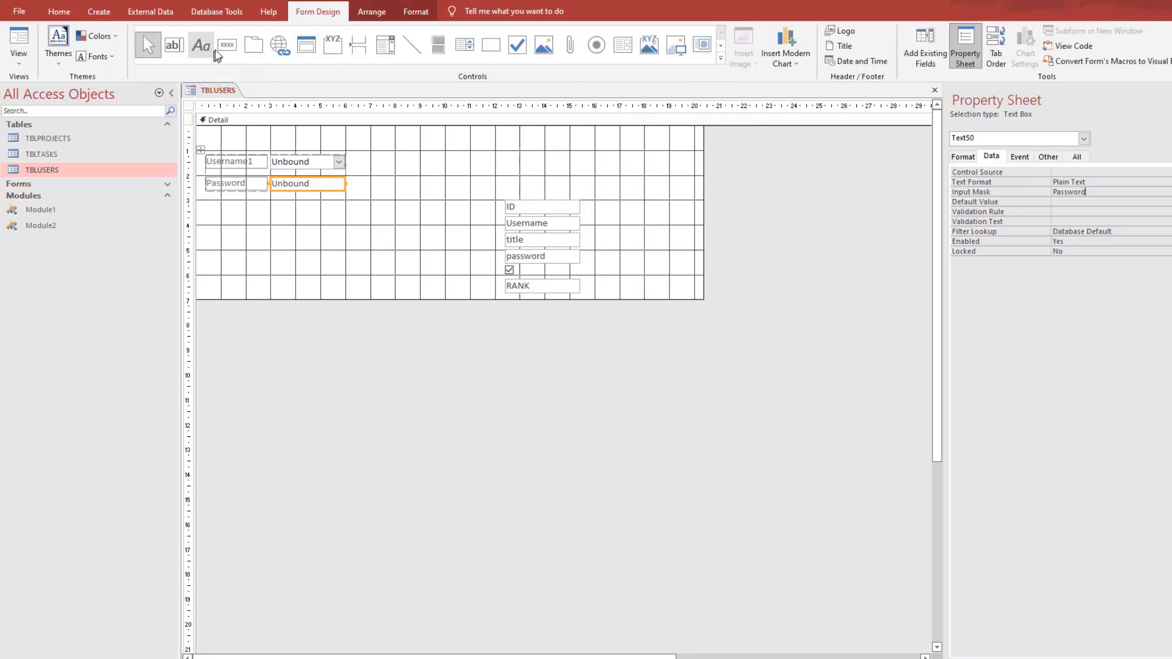
# Draw two buttons below the password box, cancelling the Command Button Wizard for each.
pyautogui.moveTo(268, 213); pyautogui.dragTo(343, 224)
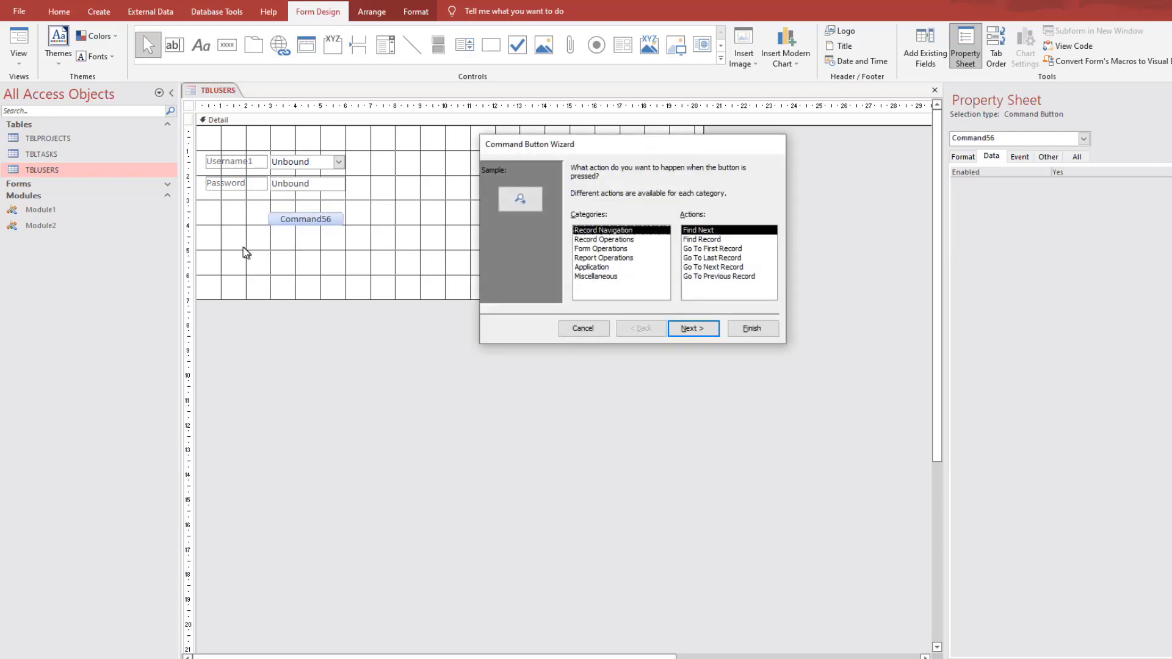
pyautogui.click(601, 328)
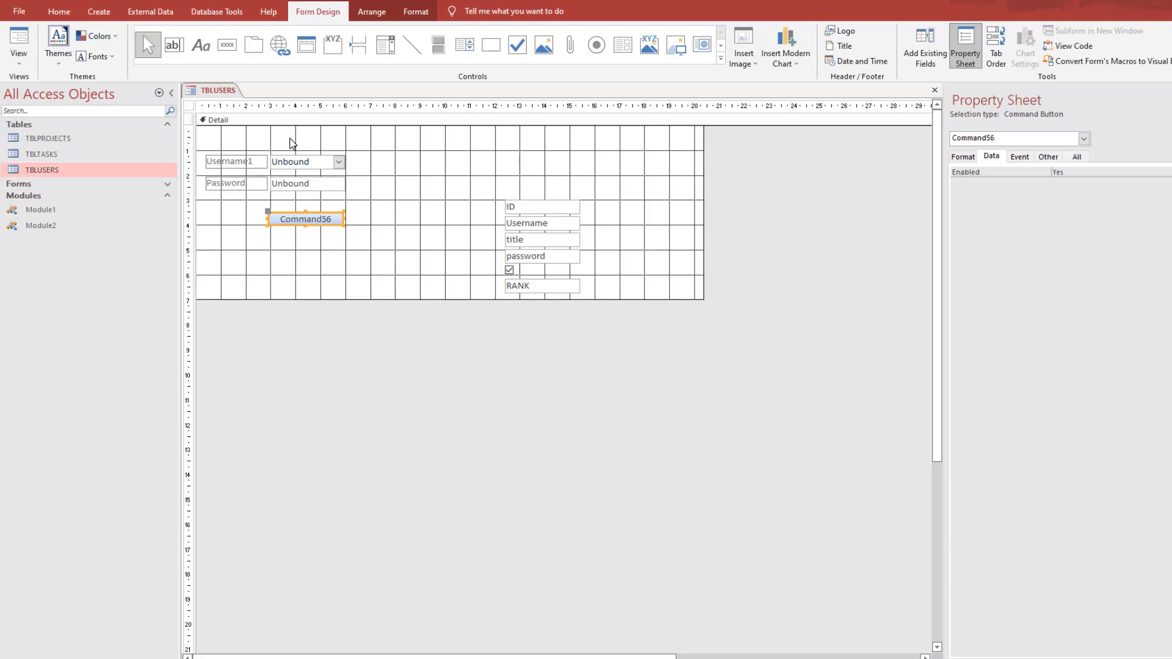
pyautogui.click(224, 51)
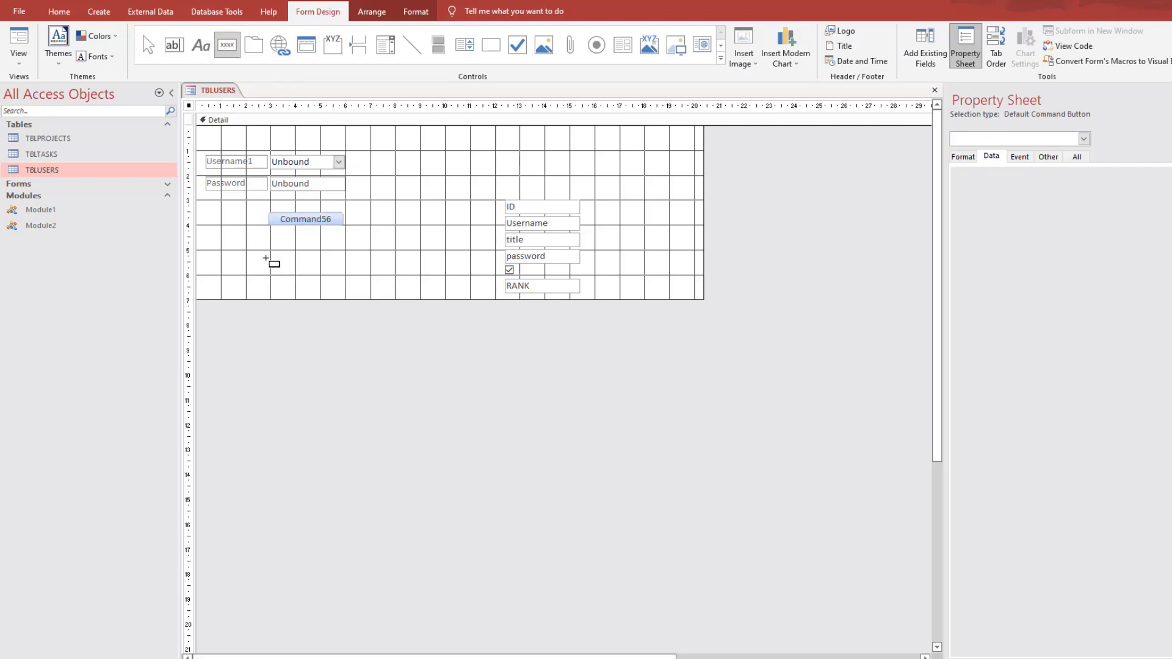
pyautogui.click(276, 235)
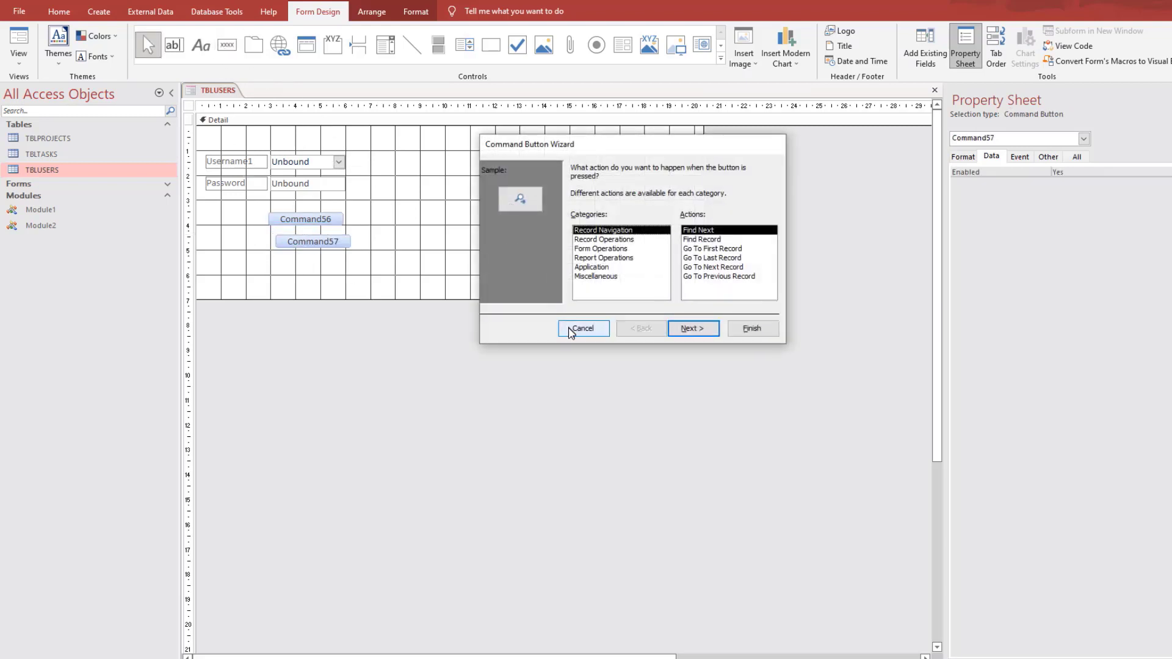
pyautogui.click(583, 328)
# Caption the first button LOGIN and the second button EXIT.
pyautogui.keyDown('shift'); pyautogui.click(301, 223); pyautogui.keyUp('shift')
pyautogui.doubleClick(302, 219)
pyautogui.write('LOGIN')
pyautogui.click(304, 242)
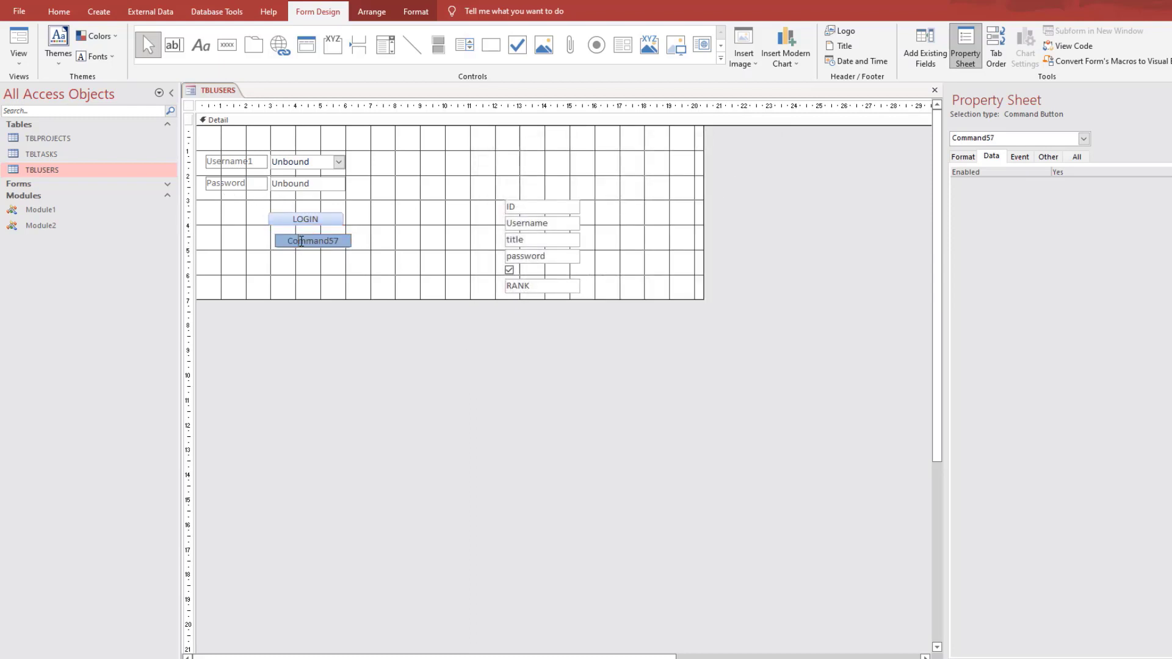
pyautogui.click(302, 243)
pyautogui.write('EX')
pyautogui.doubleClick(302, 241)
pyautogui.press('Delete')
pyautogui.write('EXIT')
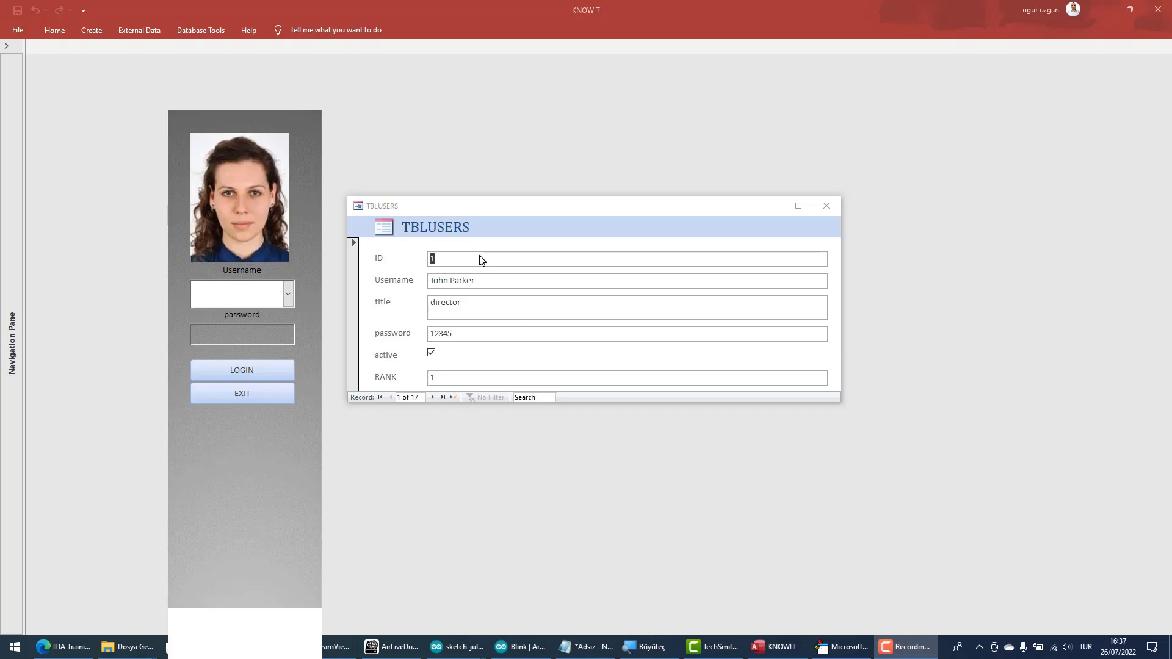
# Shift the TBLUSERS pop-up window slightly to the right beside the login form.
pyautogui.moveTo(439, 211); pyautogui.dragTo(445, 213)
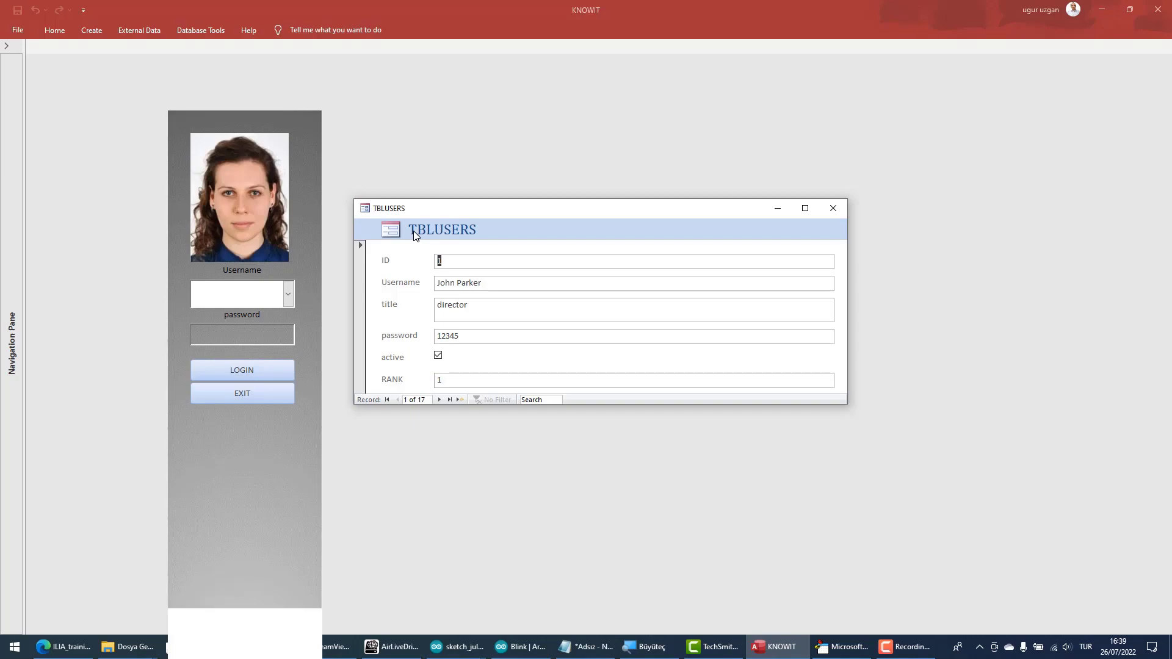
# Switch the TBLUSERS form to Design View and show the Property Sheet's Format tab.
pyautogui.rightClick(480, 220)
pyautogui.click(493, 296)
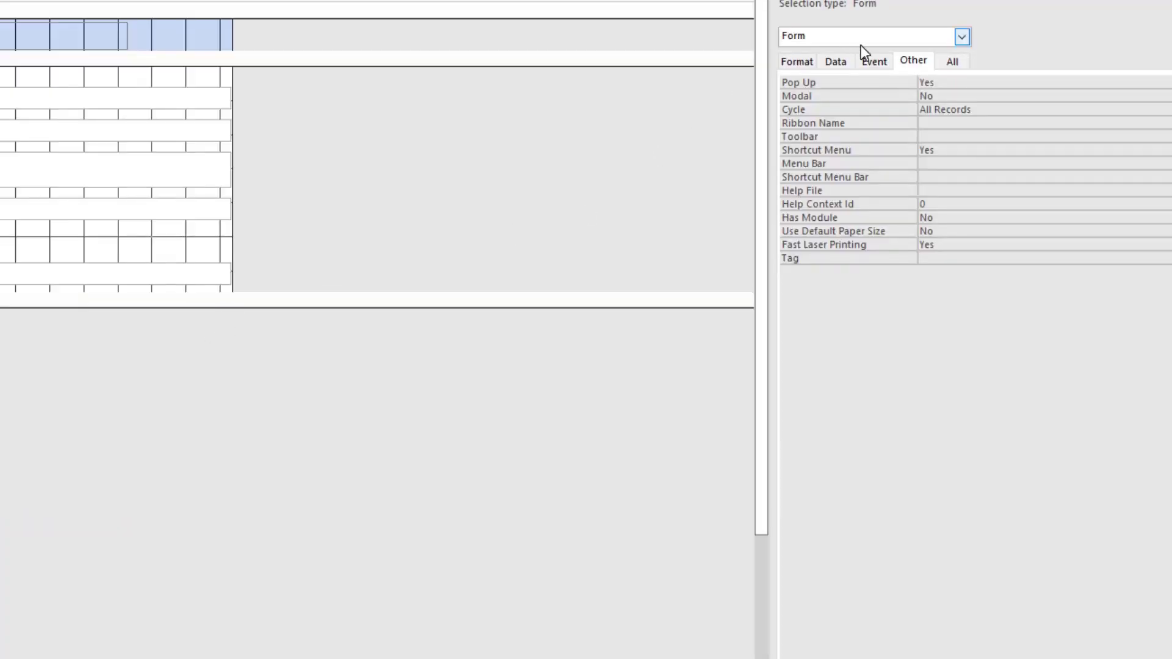
pyautogui.click(807, 62)
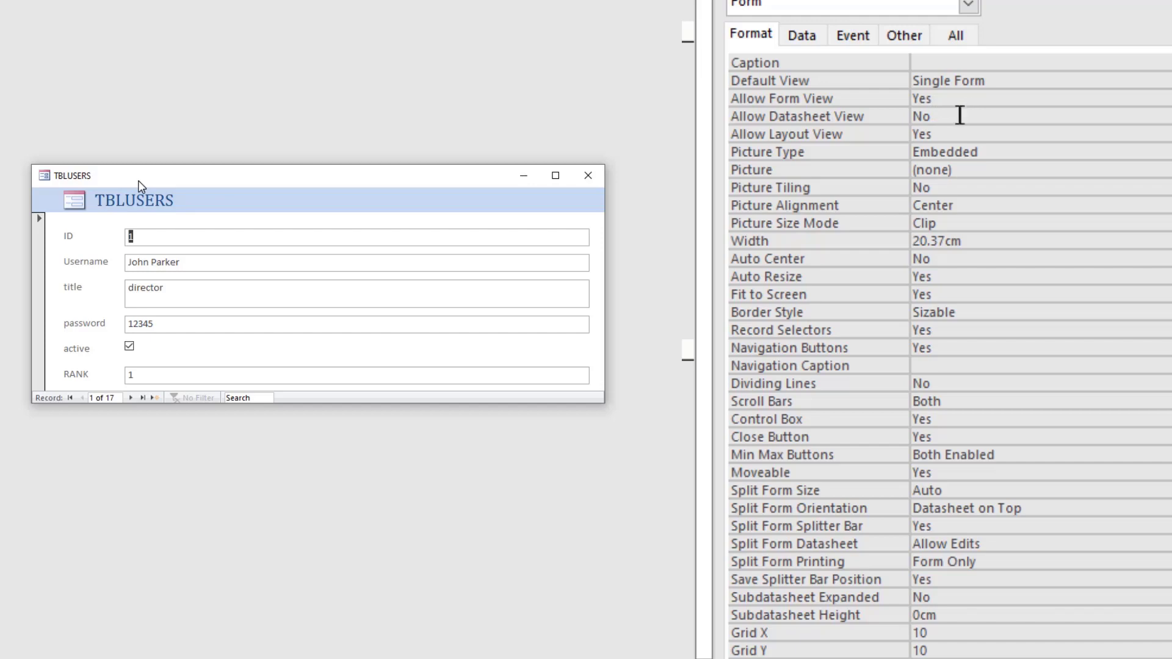
# Set Allow Layout View to No and Border Style to None.
pyautogui.click(945, 134)
pyautogui.doubleClick(952, 132)
pyautogui.click(963, 311)
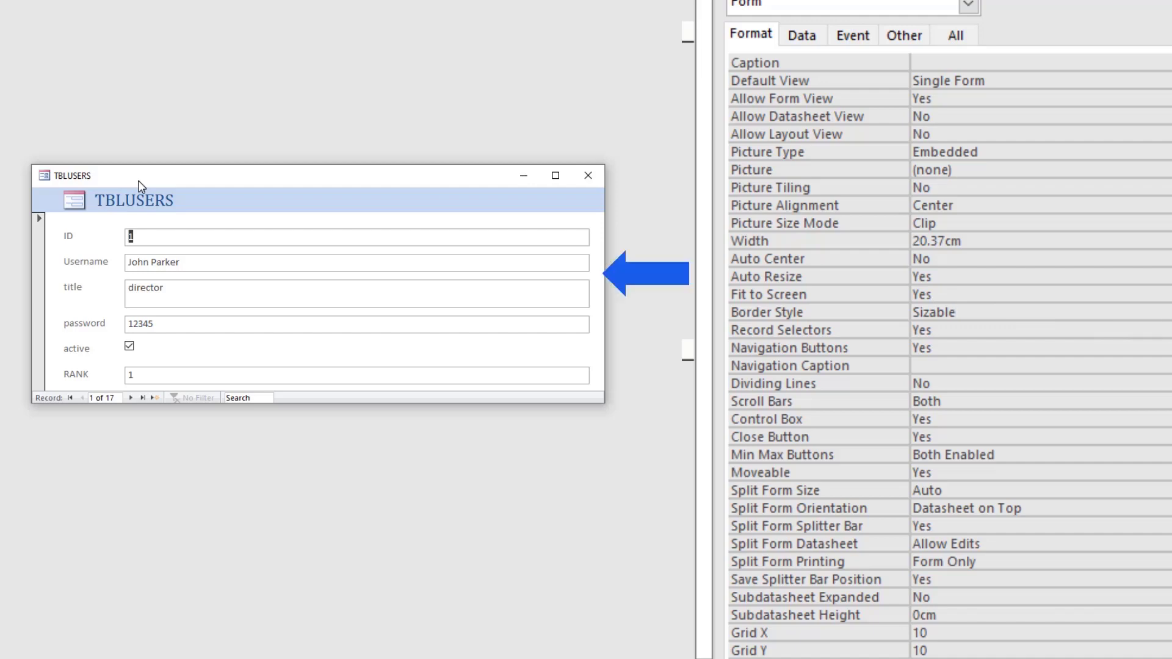
pyautogui.hotkey('alt', 'Down')
pyautogui.click(1112, 335)
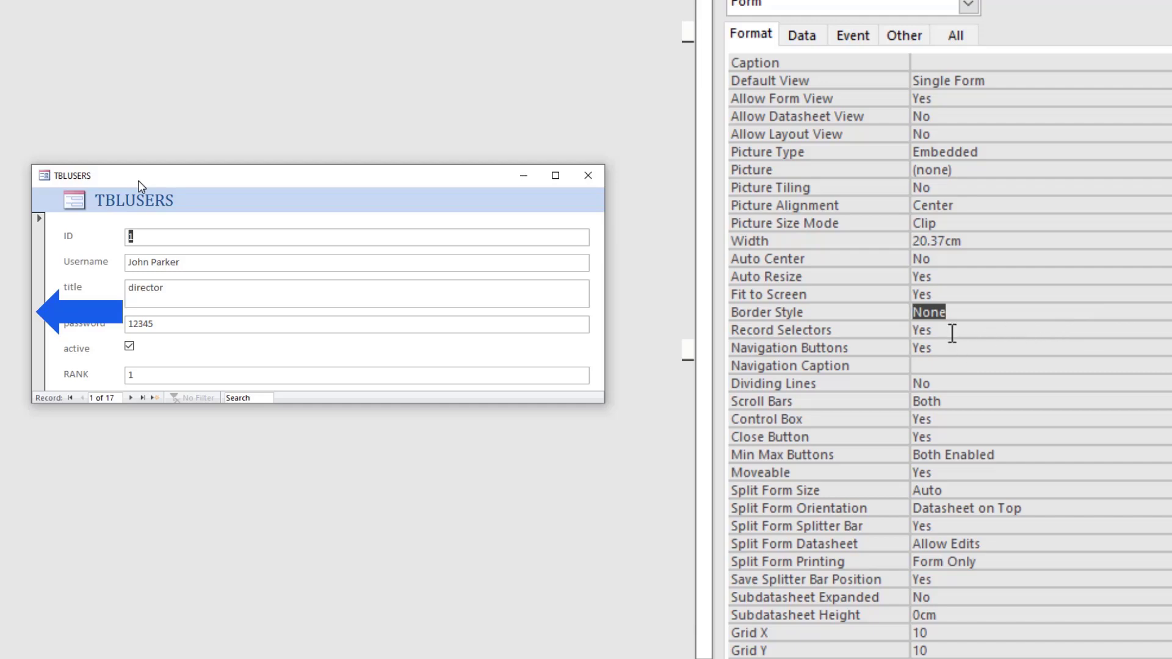
# Set Record Selectors, Navigation Buttons, Control Box, Close Button, Moveable to No; Scroll Bars Neither; Min Max None.
pyautogui.doubleClick(952, 331)
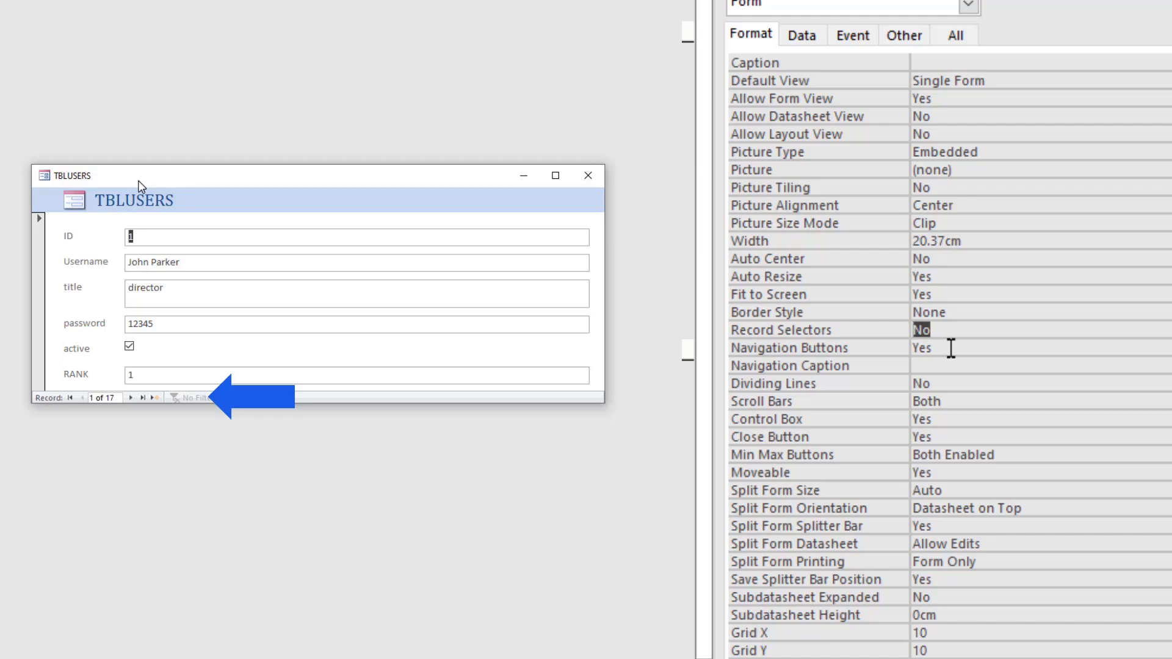
pyautogui.doubleClick(951, 348)
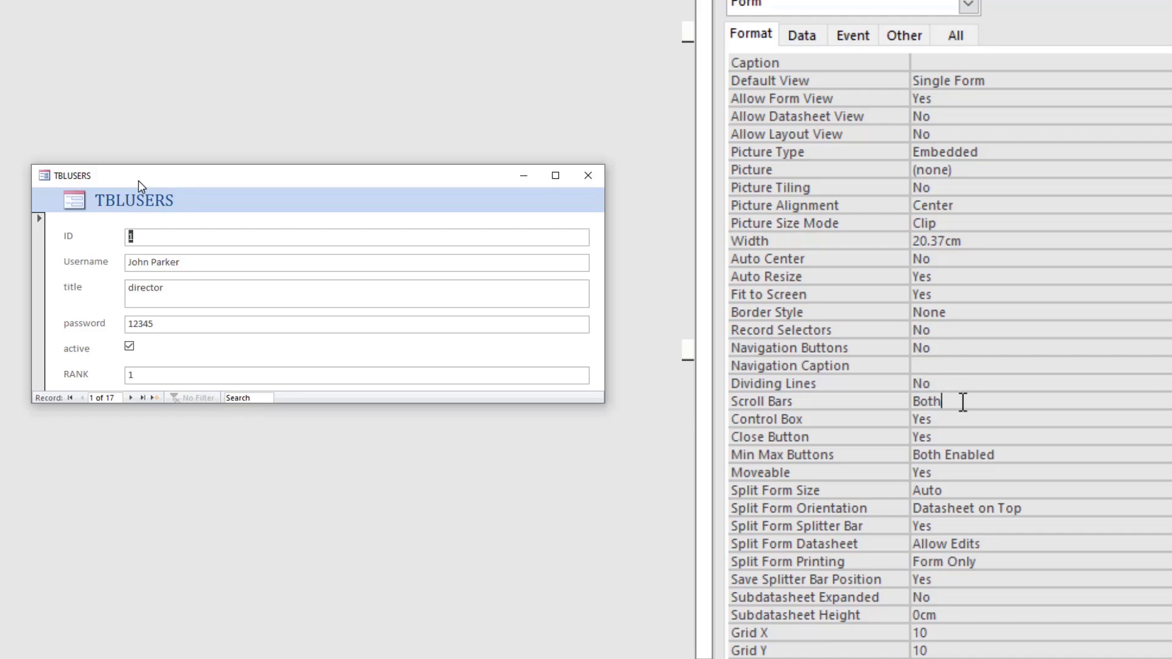
pyautogui.doubleClick(963, 402)
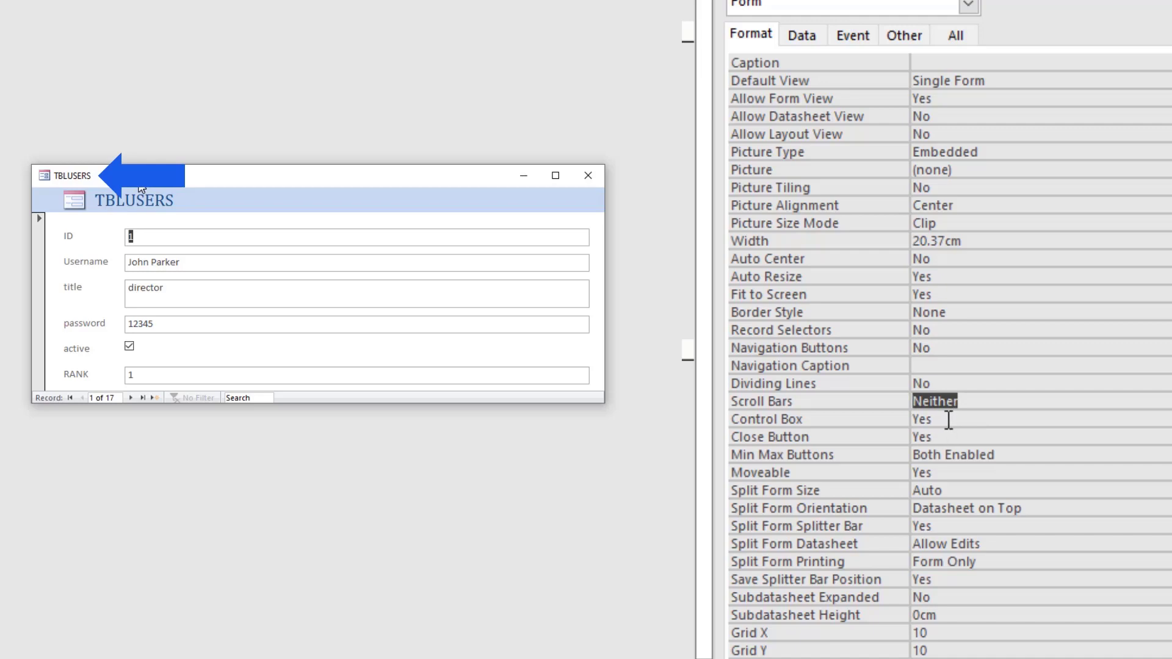
pyautogui.click(949, 419)
pyautogui.doubleClick(949, 420)
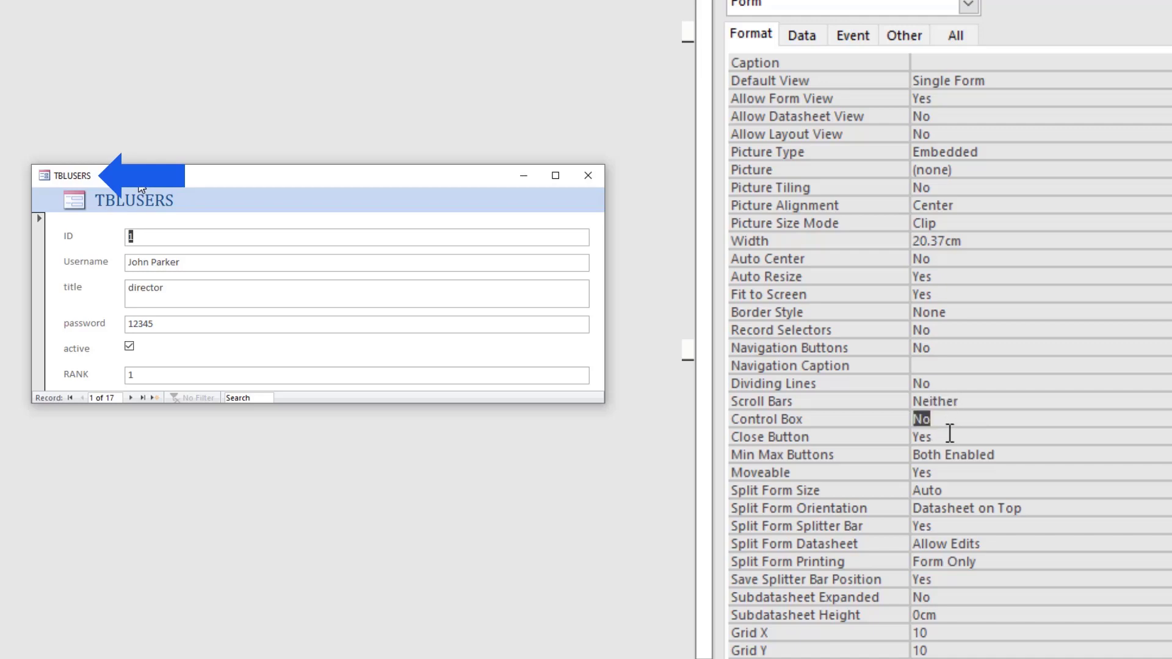
pyautogui.click(950, 434)
pyautogui.doubleClick(950, 433)
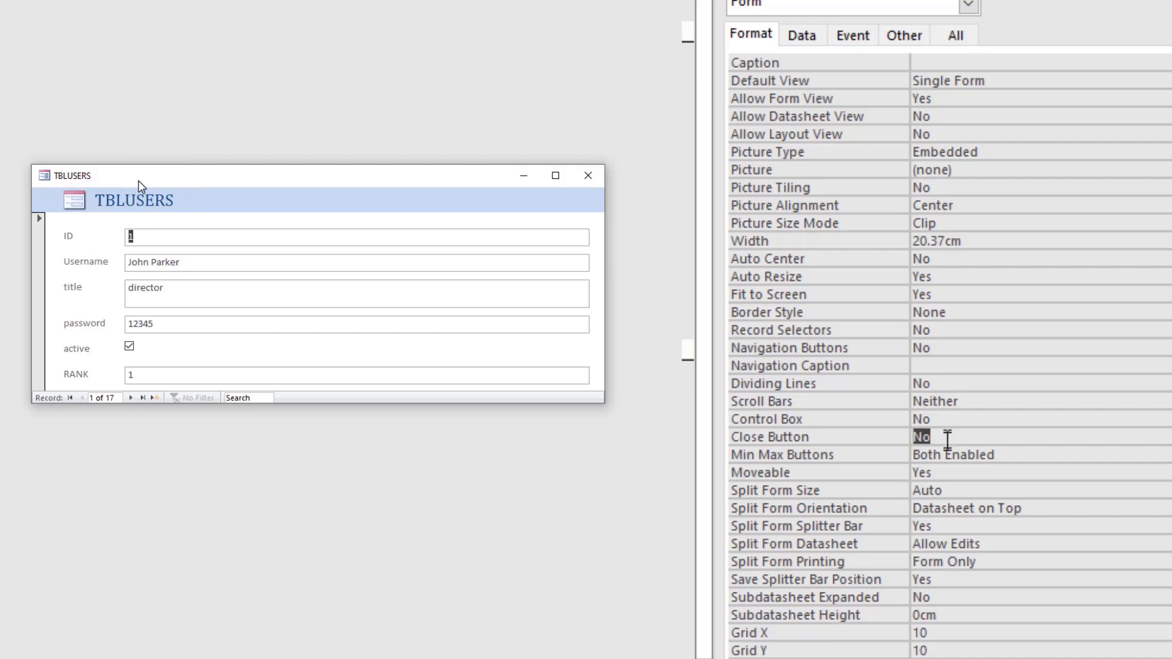
pyautogui.doubleClick(1006, 452)
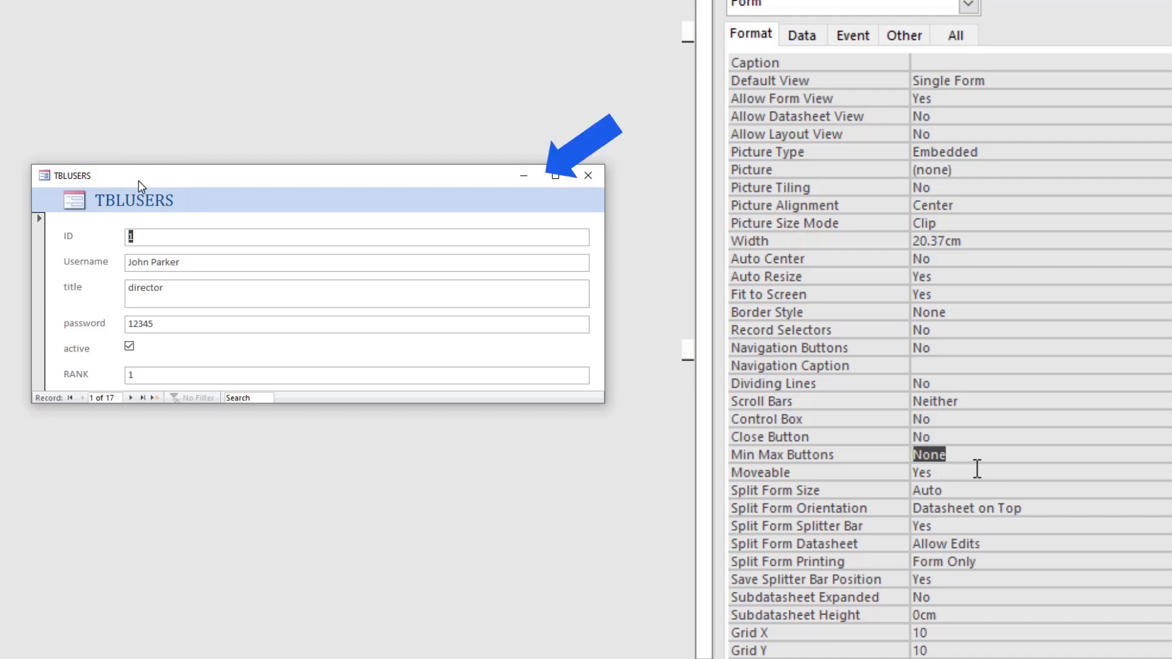
pyautogui.doubleClick(976, 470)
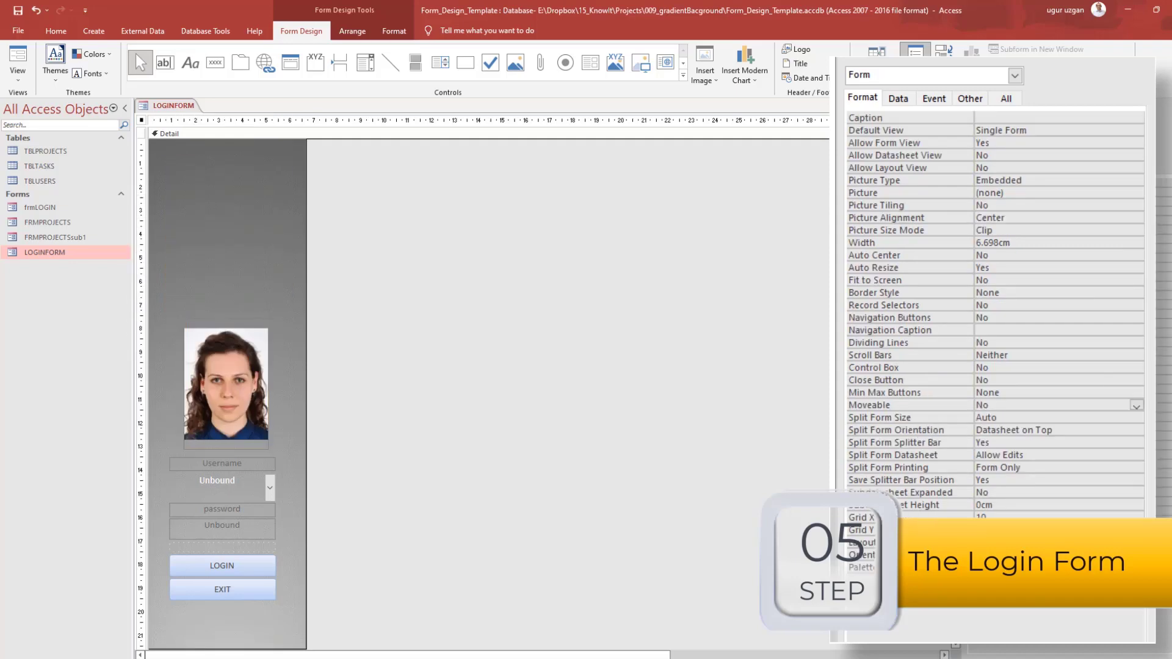
# Select the login form's photo and start renaming it in its All properties.
pyautogui.click(226, 384)
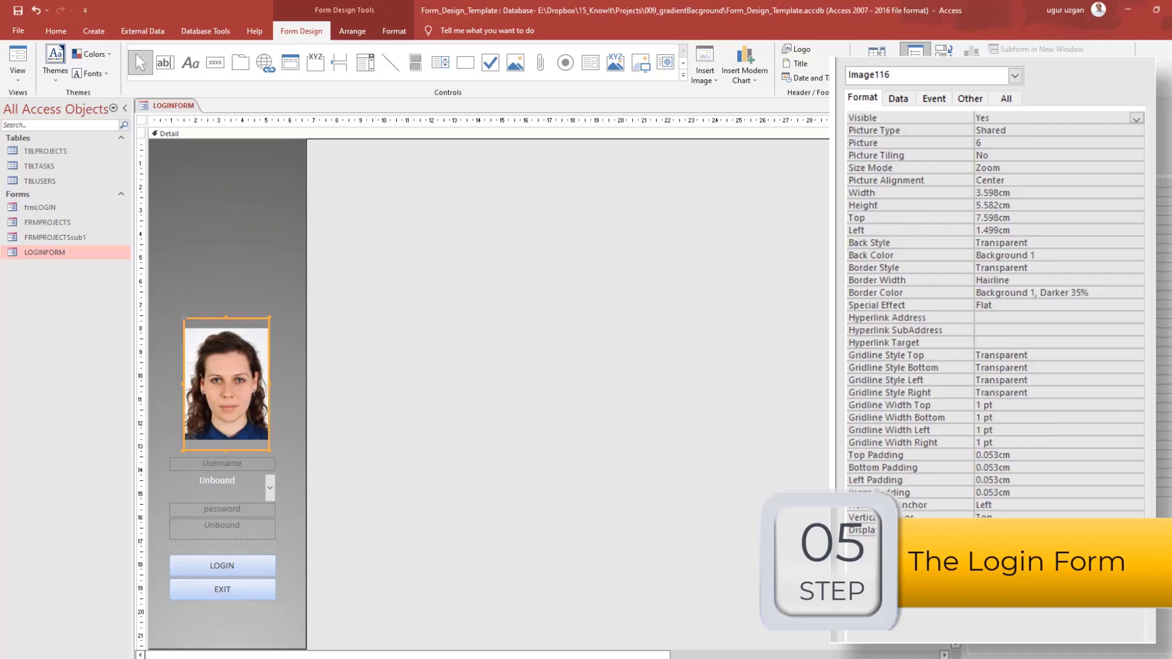
pyautogui.click(1007, 98)
pyautogui.doubleClick(996, 118)
pyautogui.write('im')
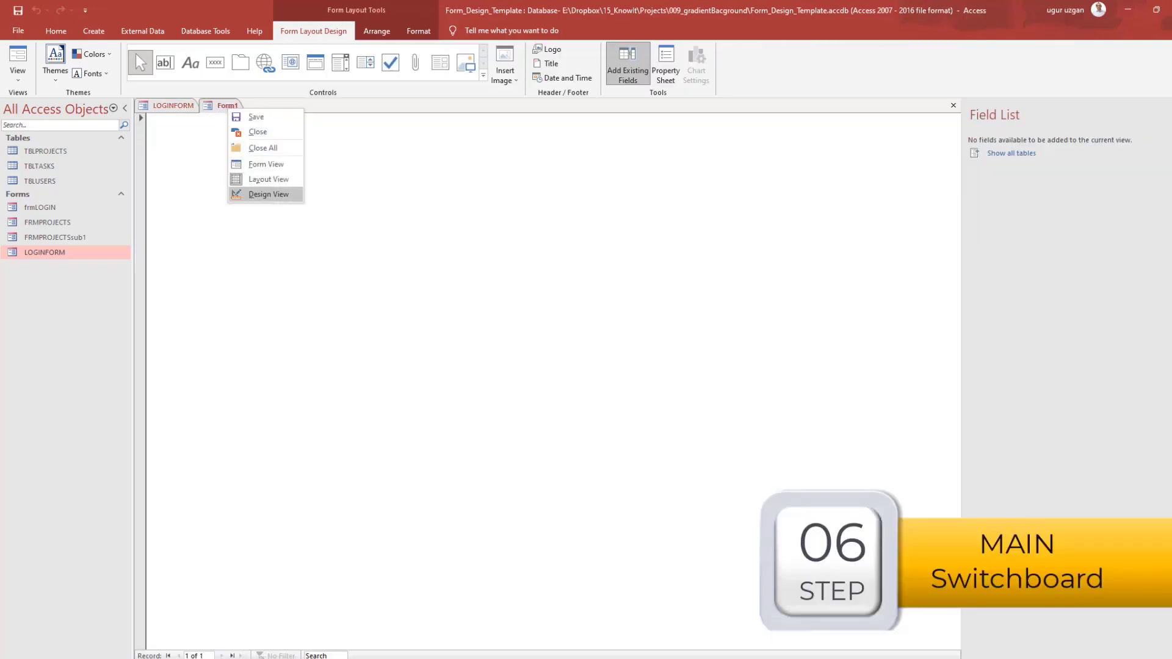
# Set verticalbackground.png from the 009_gradientBacground folder as Form1's background image.
pyautogui.click(263, 194)
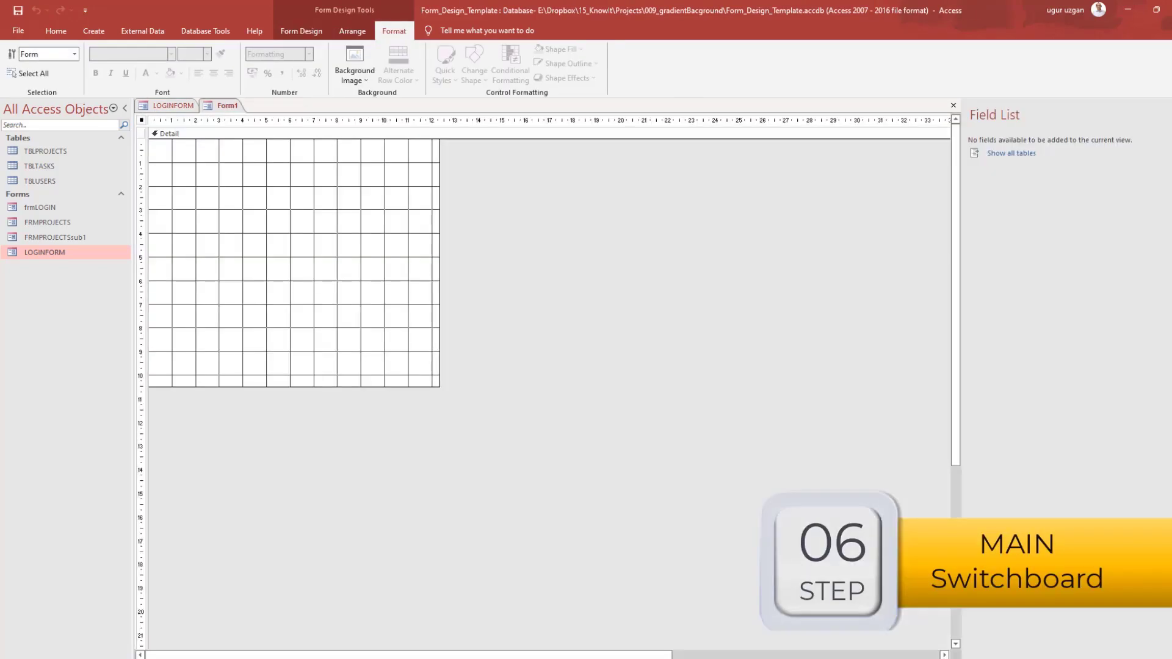
pyautogui.click(355, 70)
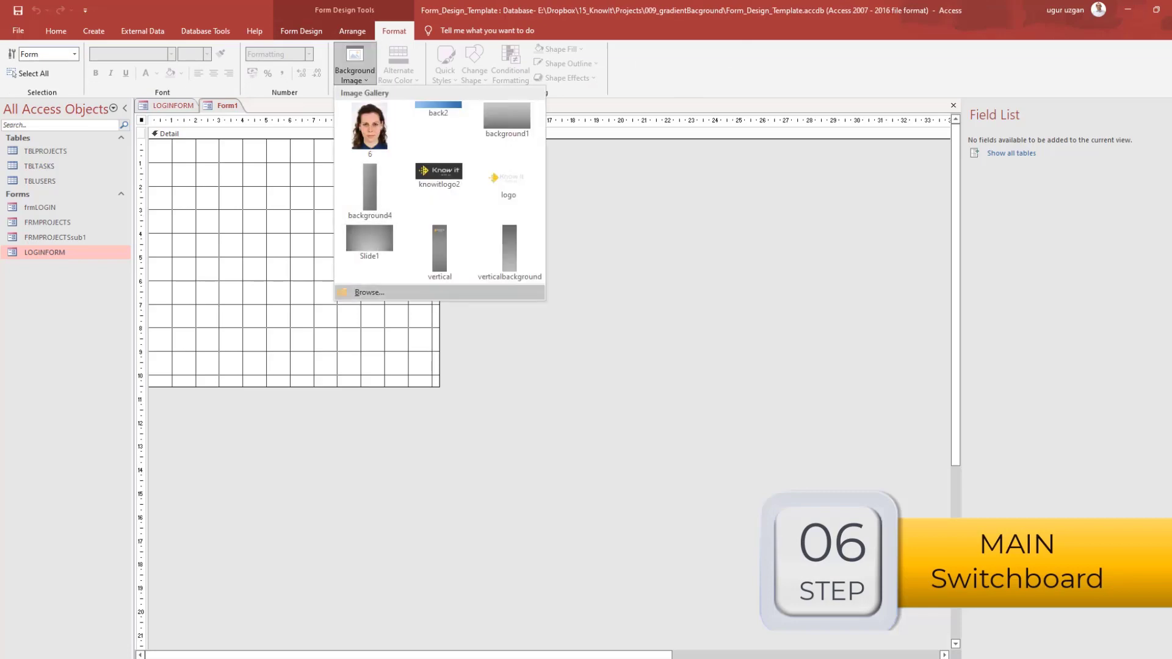
pyautogui.click(367, 291)
pyautogui.click(337, 32)
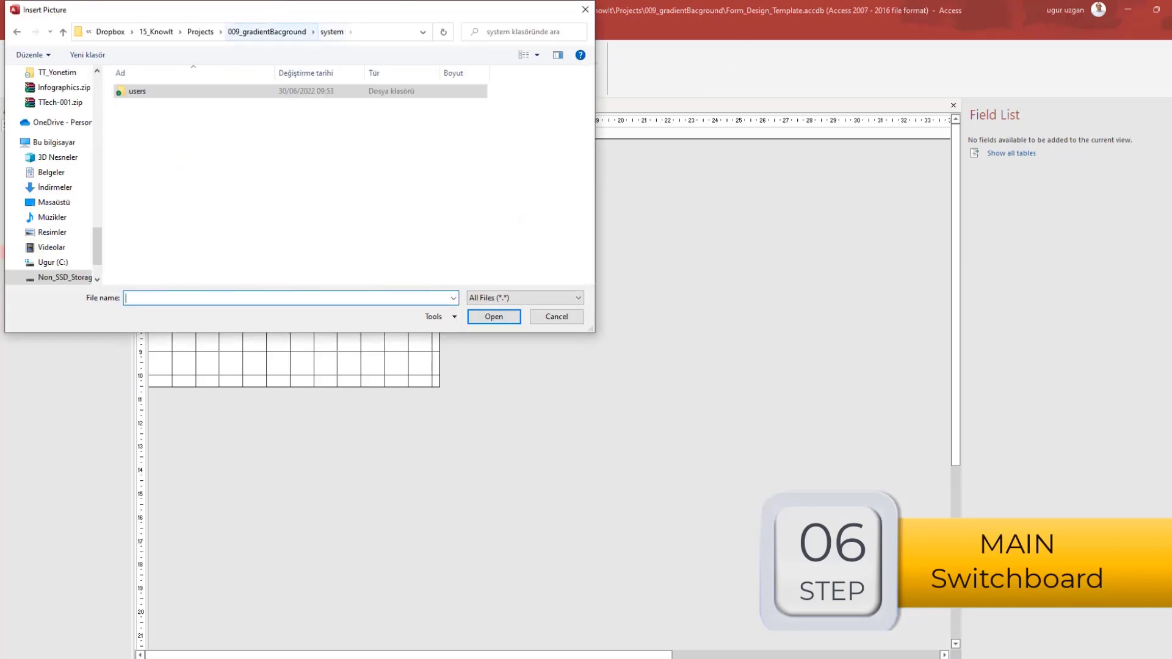
pyautogui.click(267, 31)
pyautogui.doubleClick(215, 196)
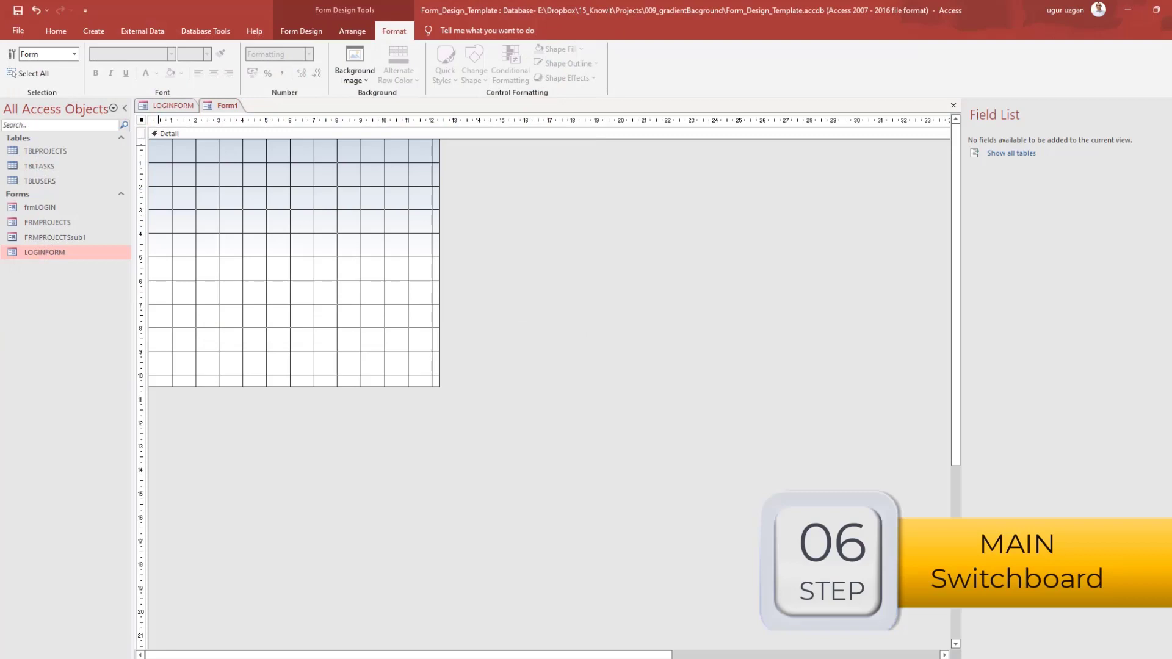
pyautogui.click(170, 133)
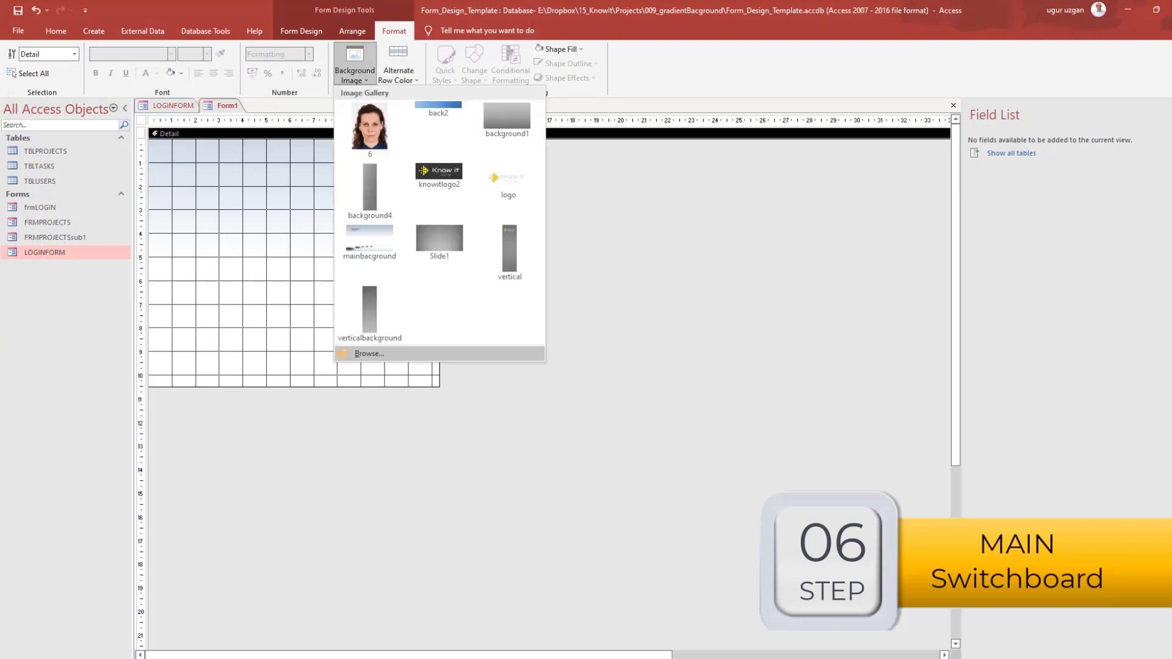
pyautogui.press('Escape')
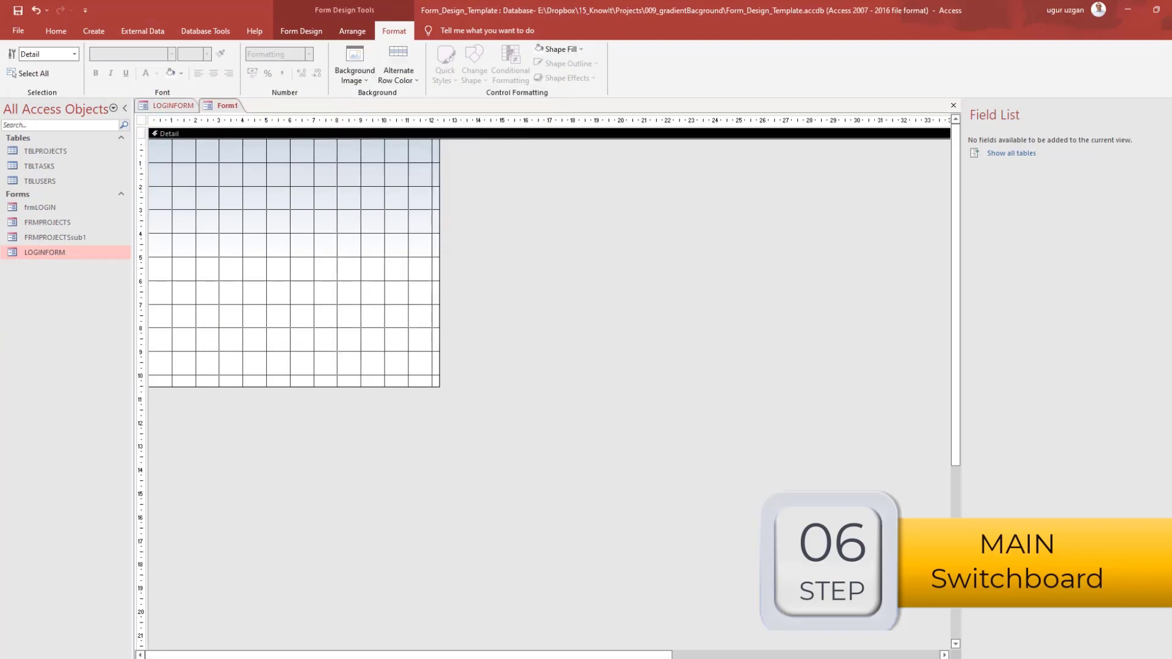
# Replace Form1's background image with mainbacground.png.
pyautogui.click(355, 66)
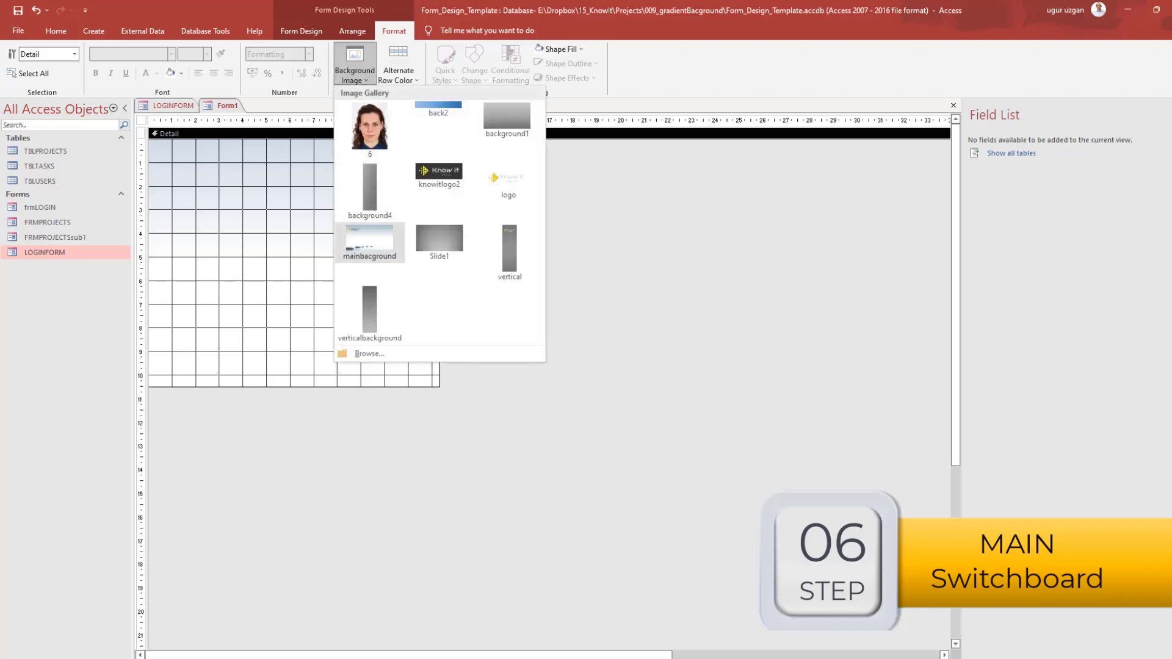
pyautogui.click(370, 240)
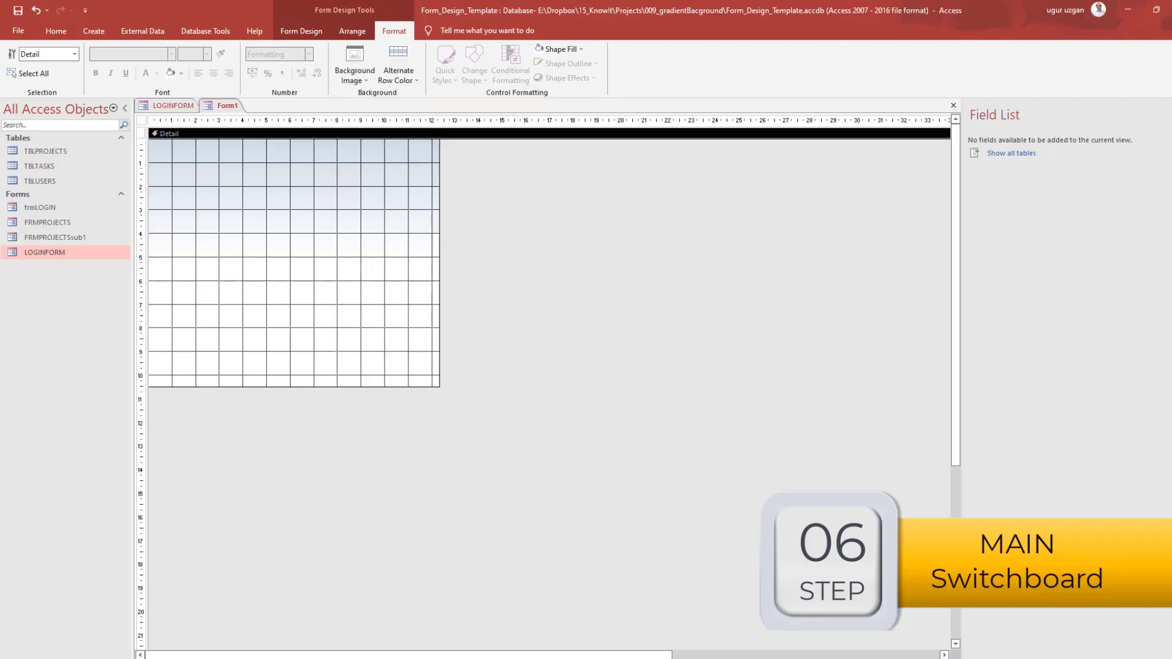
pyautogui.click(354, 66)
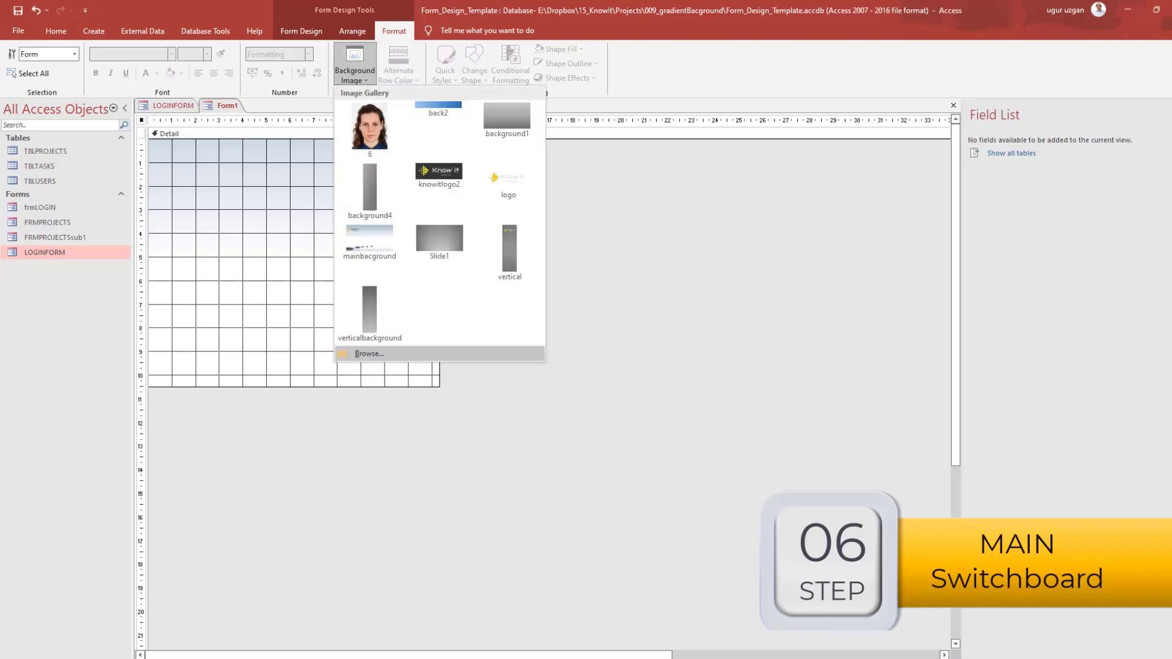
pyautogui.click(360, 351)
pyautogui.click(147, 201)
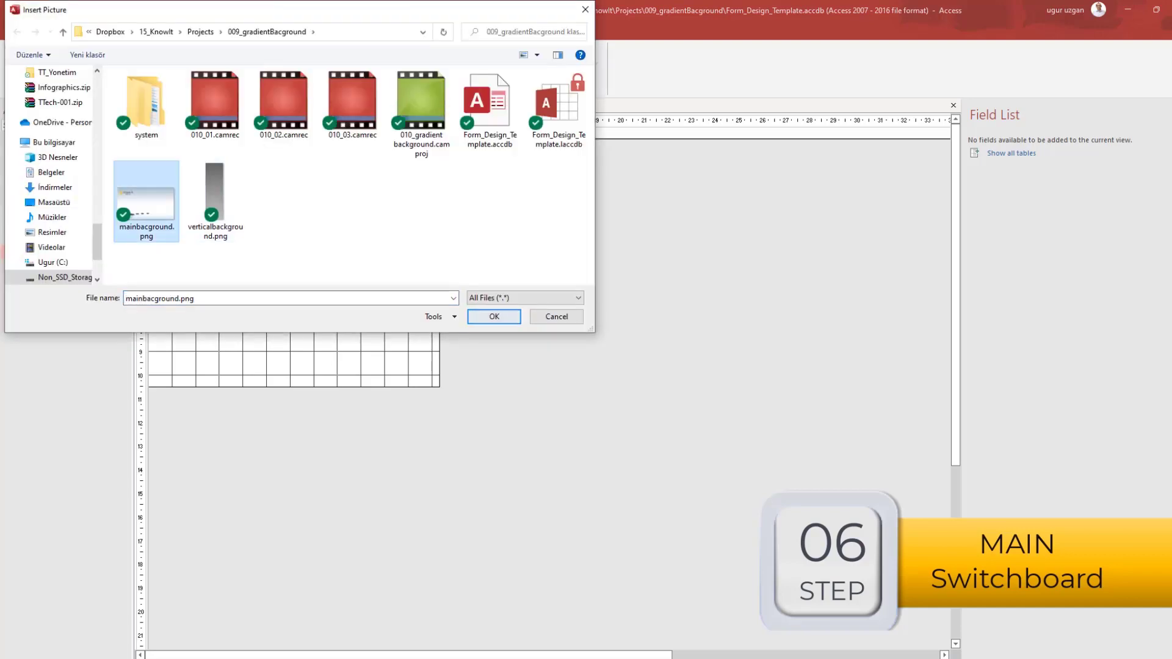
pyautogui.click(494, 316)
# Close all forms and save Form1 as FRMMAIN.
pyautogui.rightClick(220, 106)
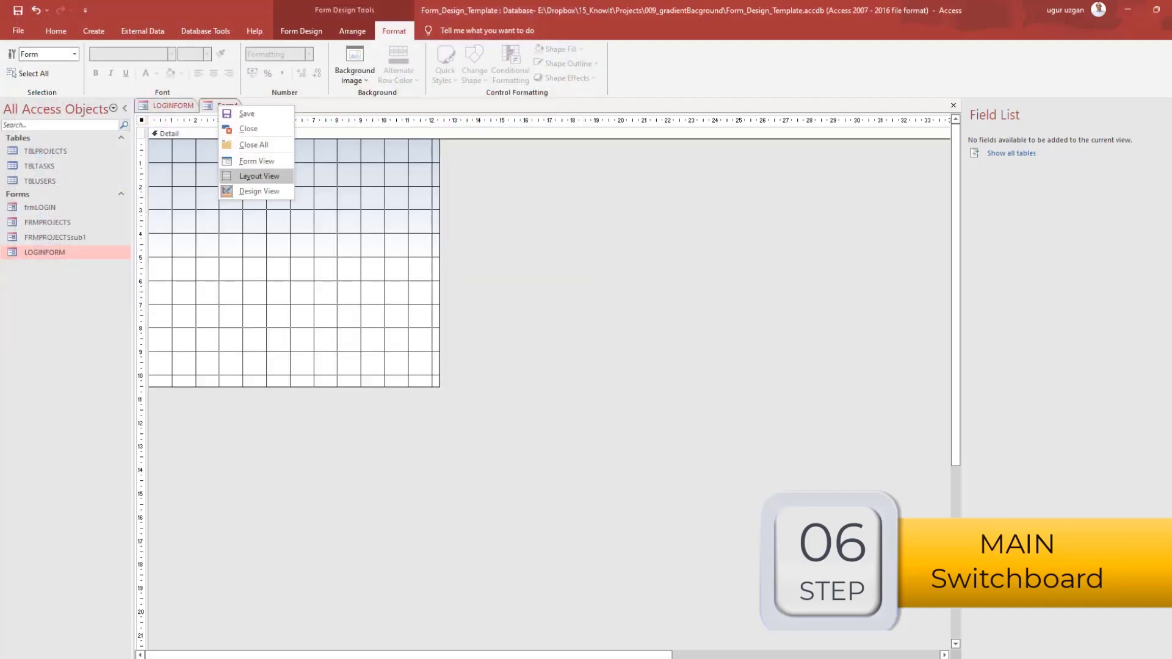
pyautogui.click(253, 145)
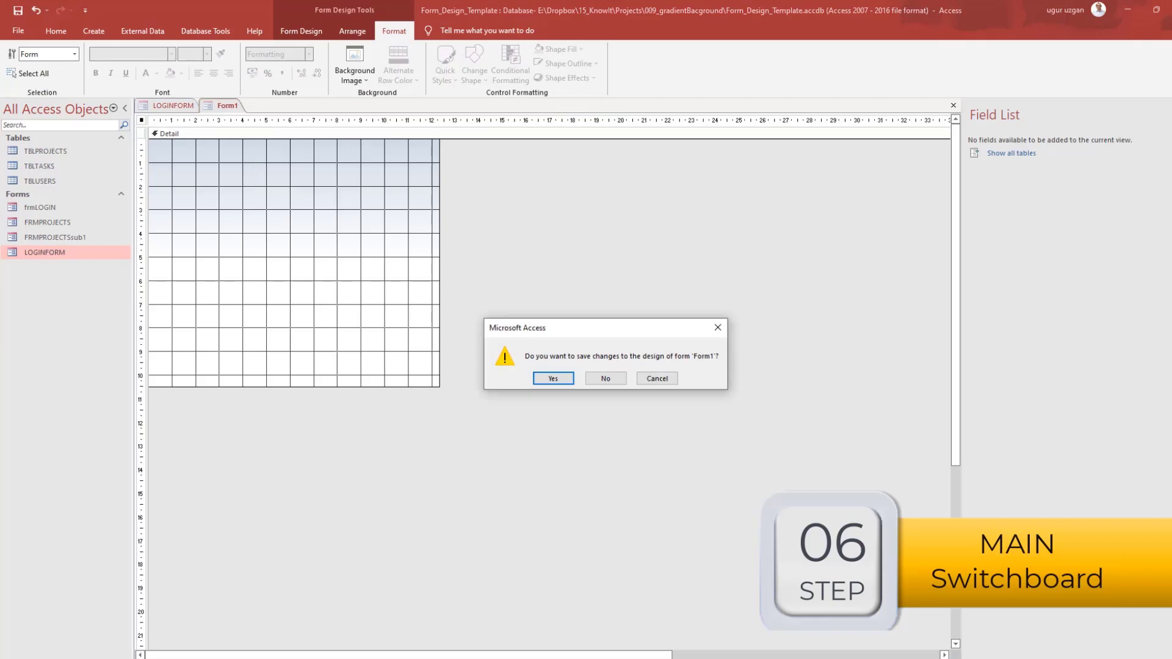
pyautogui.press('Return')
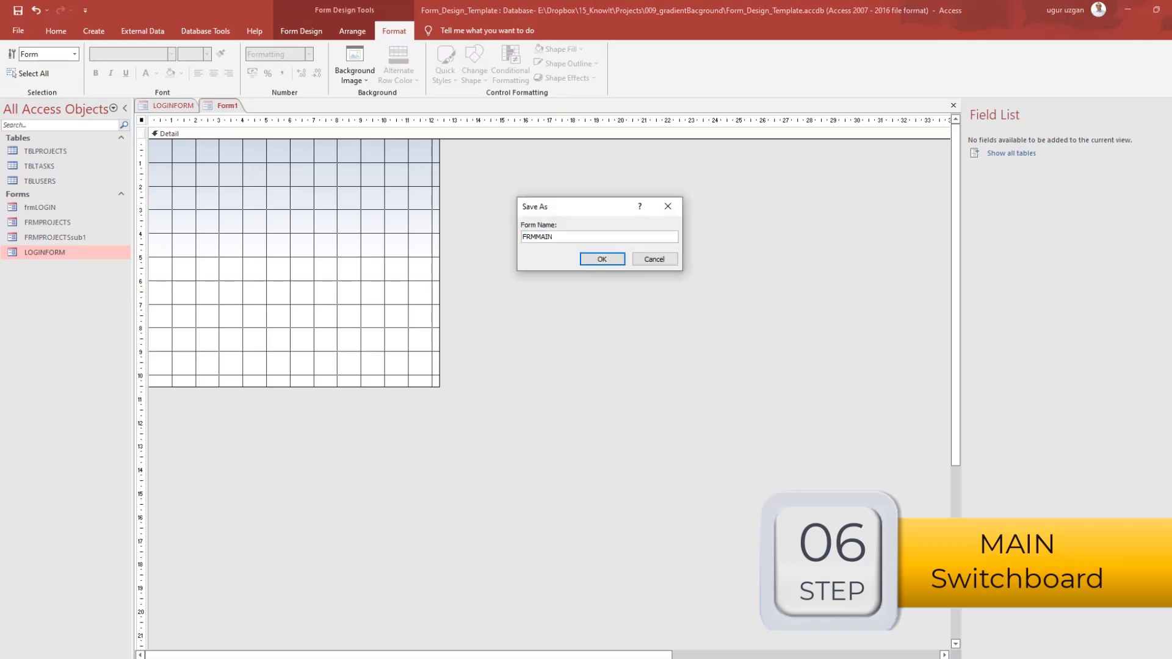
pyautogui.press('Return')
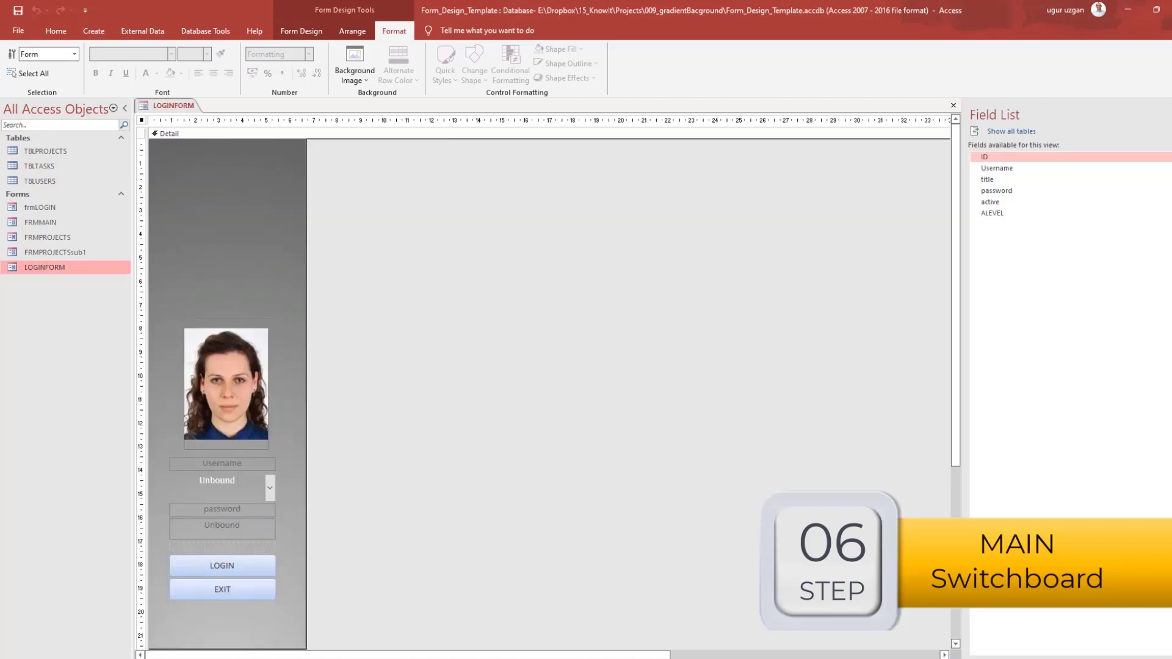
# Open FRMMAIN in Design View and insert mainbacground.png into its Detail section.
pyautogui.rightClick(40, 223)
pyautogui.click(73, 259)
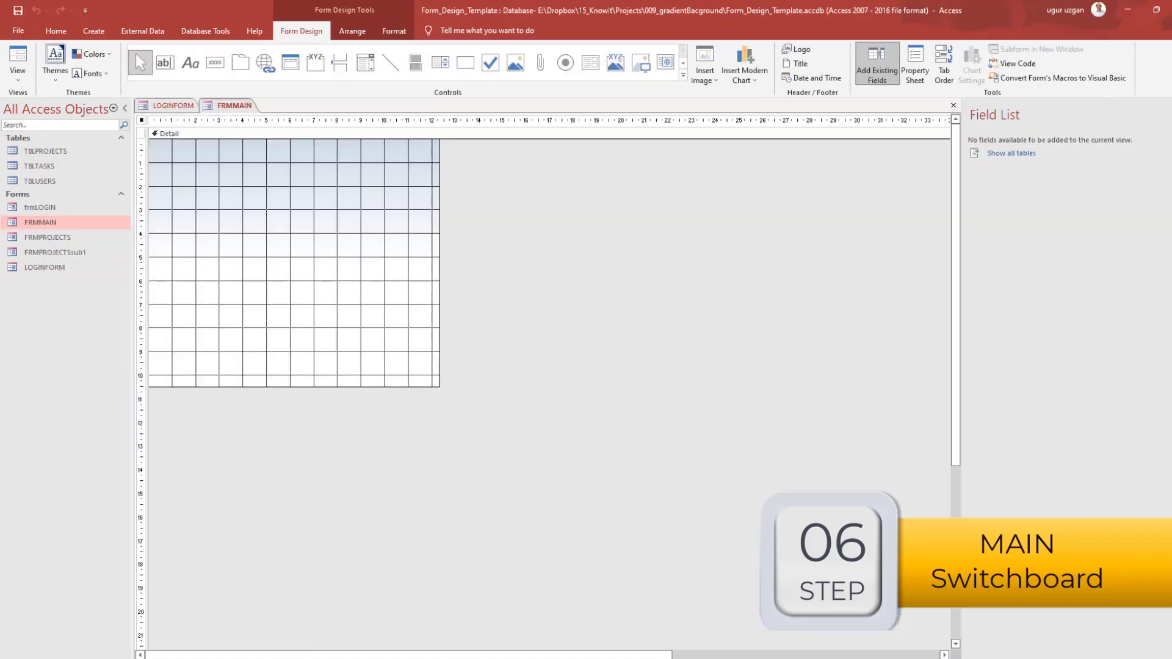
pyautogui.click(705, 67)
pyautogui.click(726, 333)
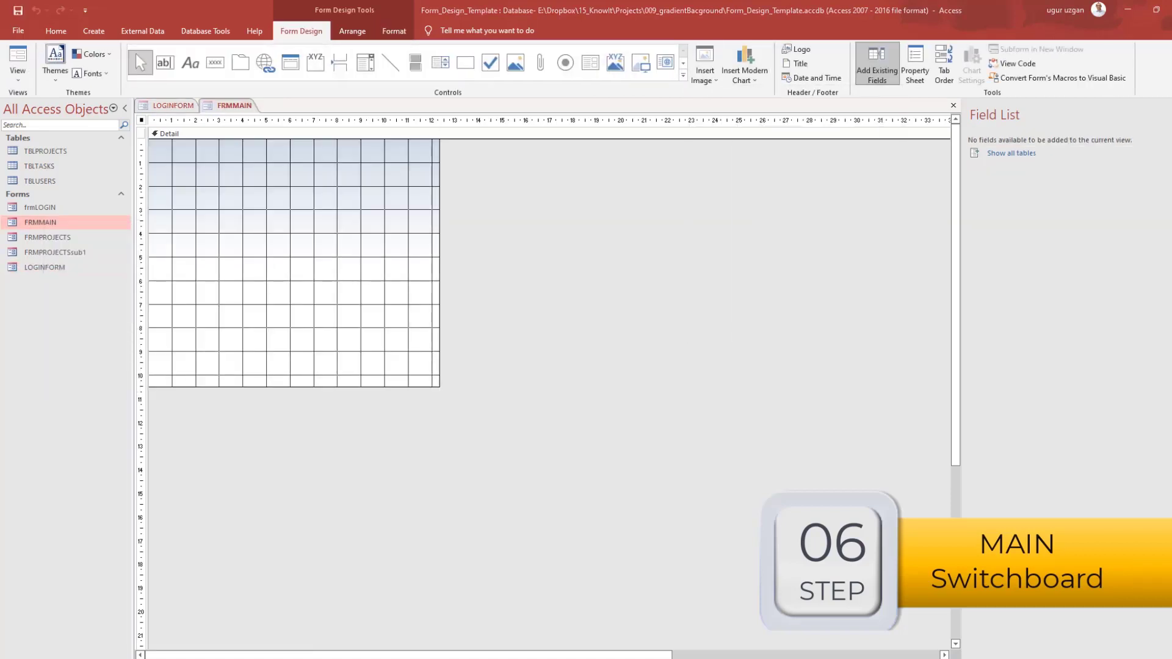
pyautogui.click(147, 201)
pyautogui.click(494, 317)
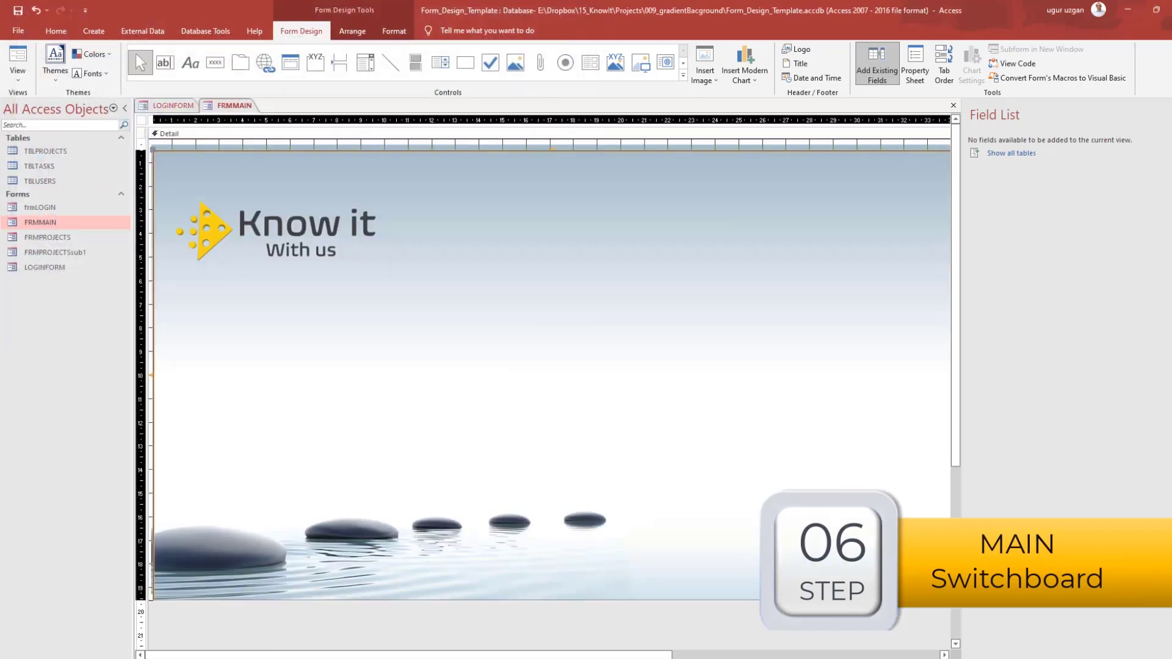
# Set the inserted picture's Size Mode to Stretch.
pyautogui.press('F4')
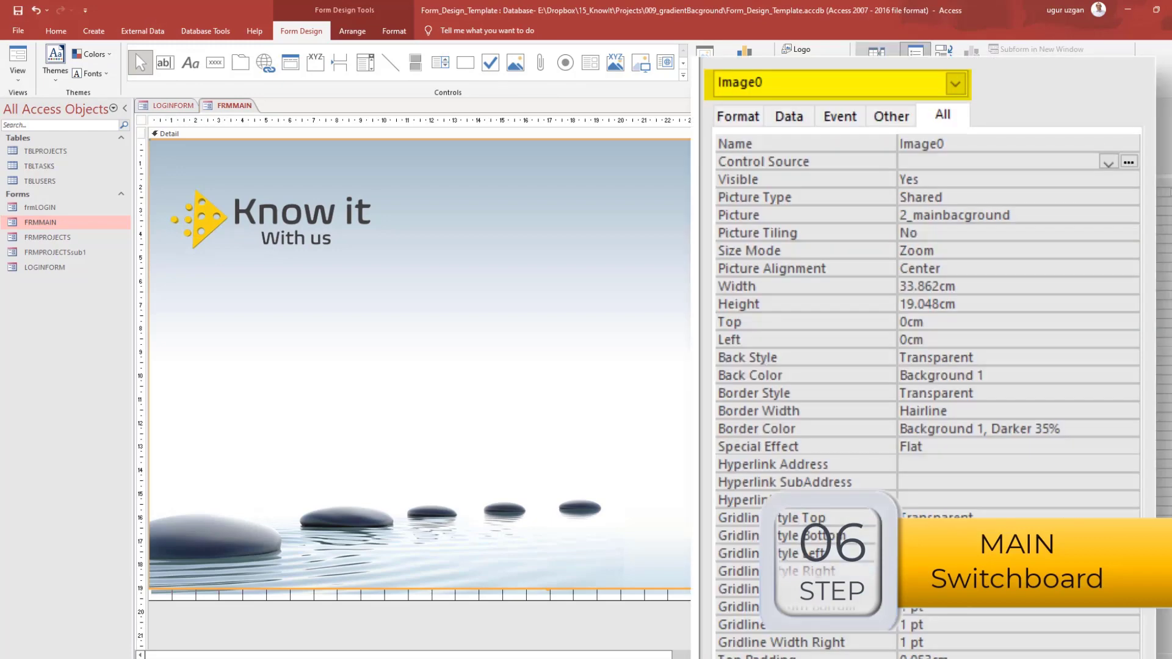
pyautogui.click(1008, 250)
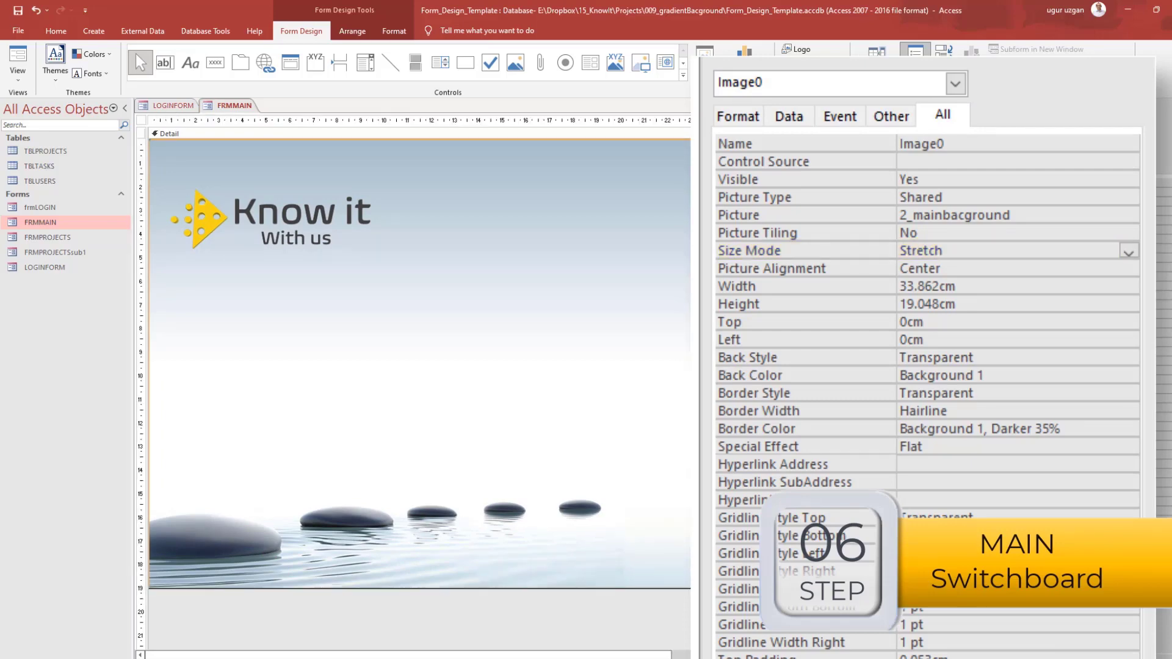
pyautogui.click(141, 120)
pyautogui.rightClick(141, 119)
pyautogui.press('Escape')
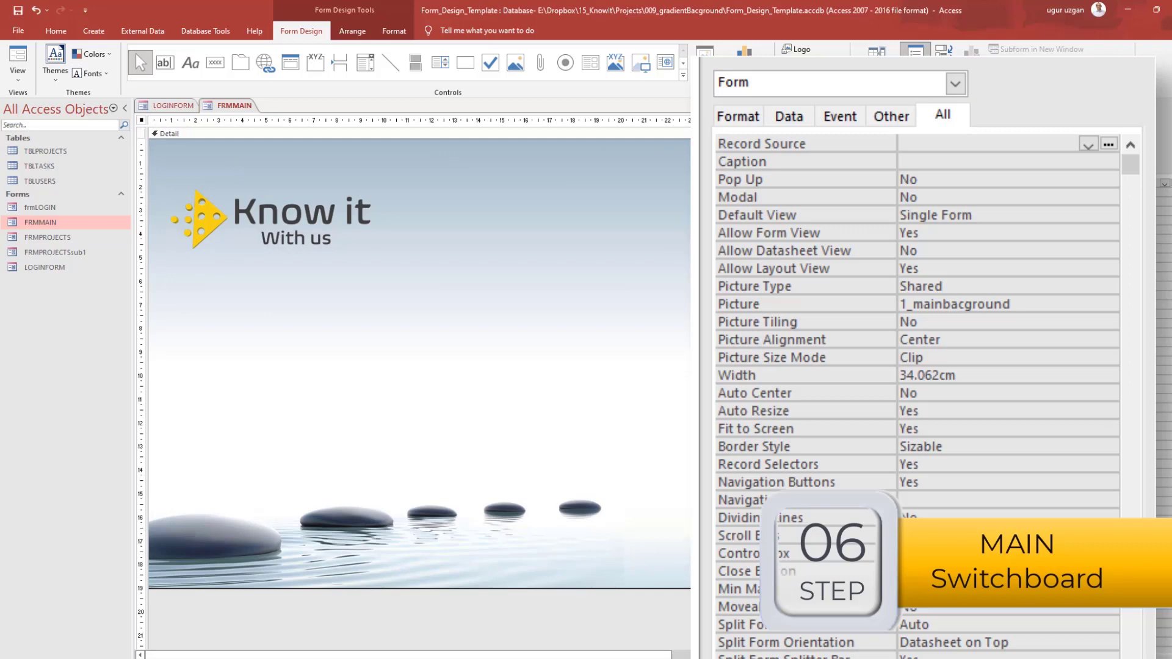
# Set Allow Layout View, Control Box and Close Button to No, Scroll Bars to Neither.
pyautogui.rightClick(949, 269)
pyautogui.click(1008, 357)
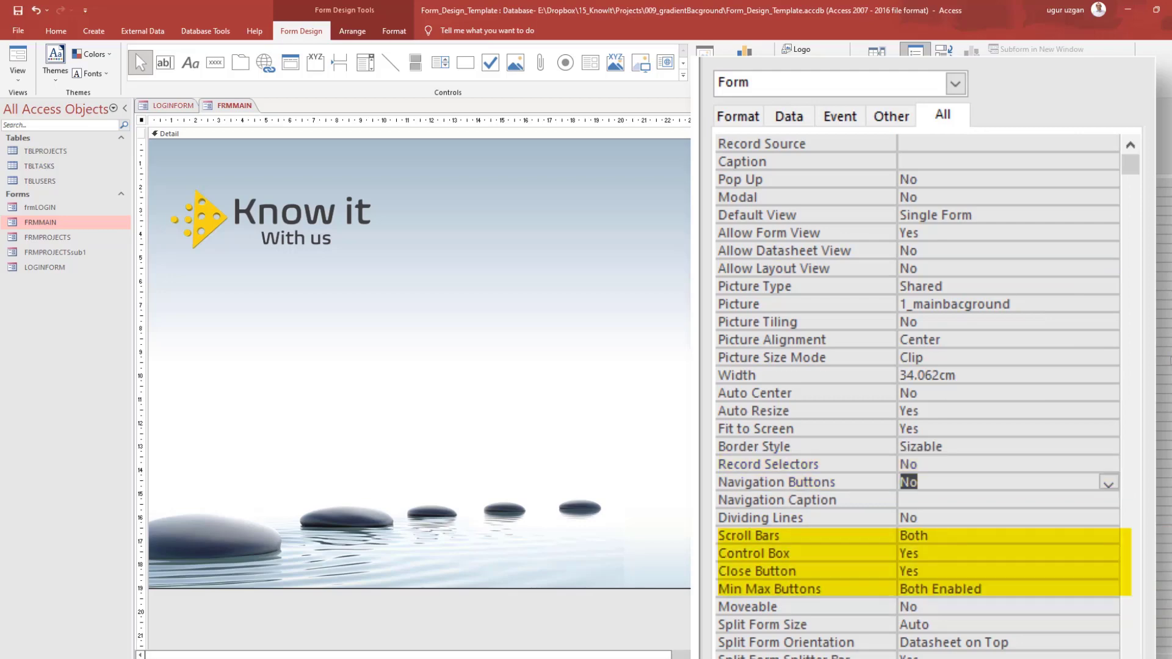
pyautogui.doubleClick(909, 553)
pyautogui.doubleClick(908, 571)
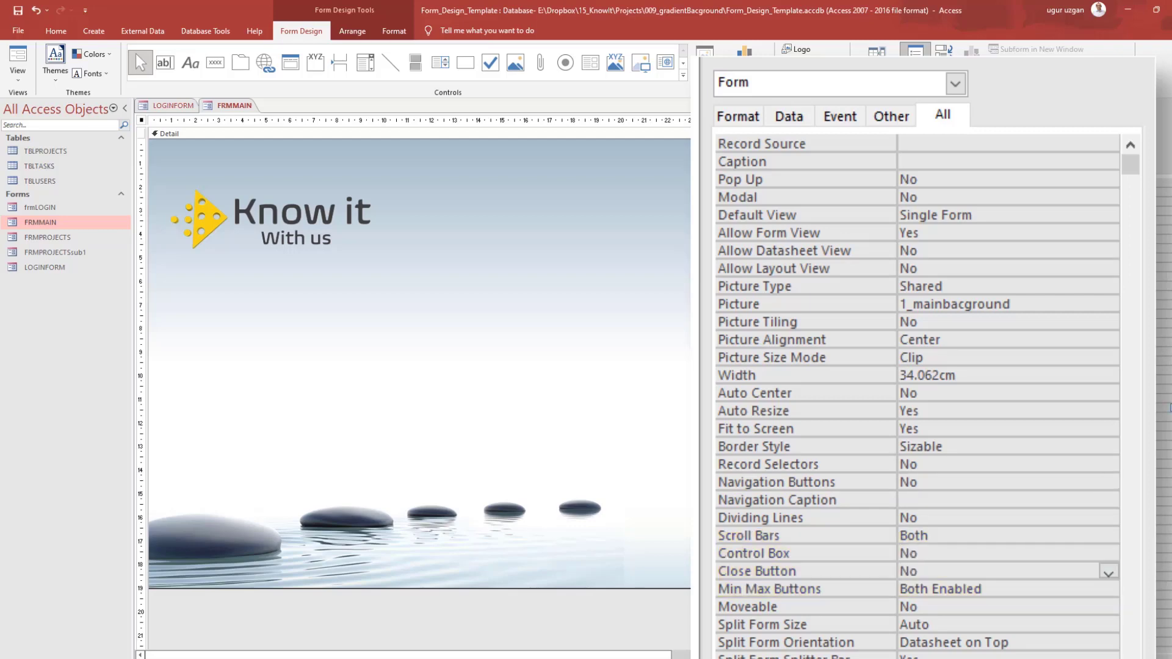
pyautogui.doubleClick(929, 536)
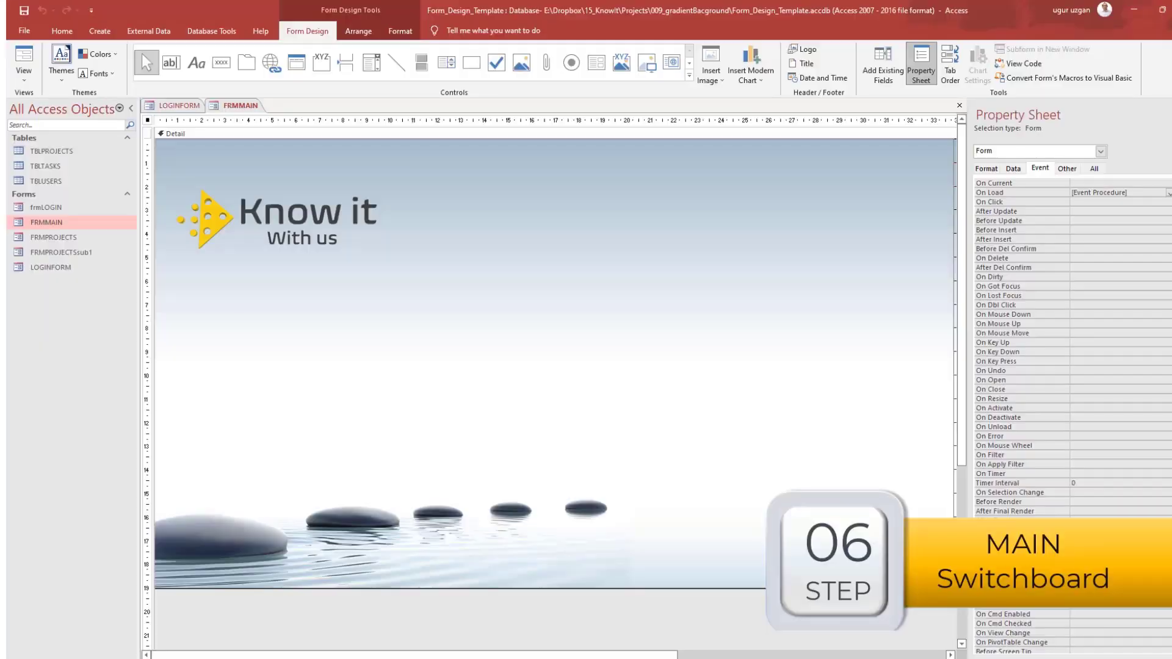
# Change the Current Database settings in Access Options and confirm them.
pyautogui.click(18, 30)
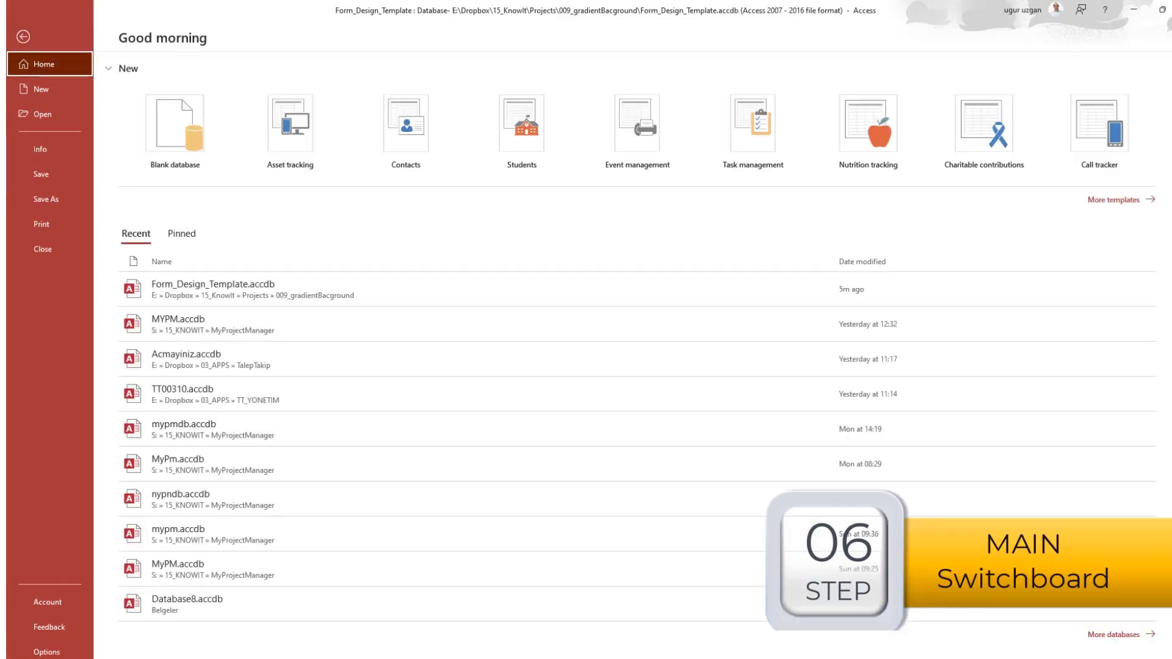
pyautogui.click(23, 37)
pyautogui.click(18, 30)
pyautogui.click(46, 652)
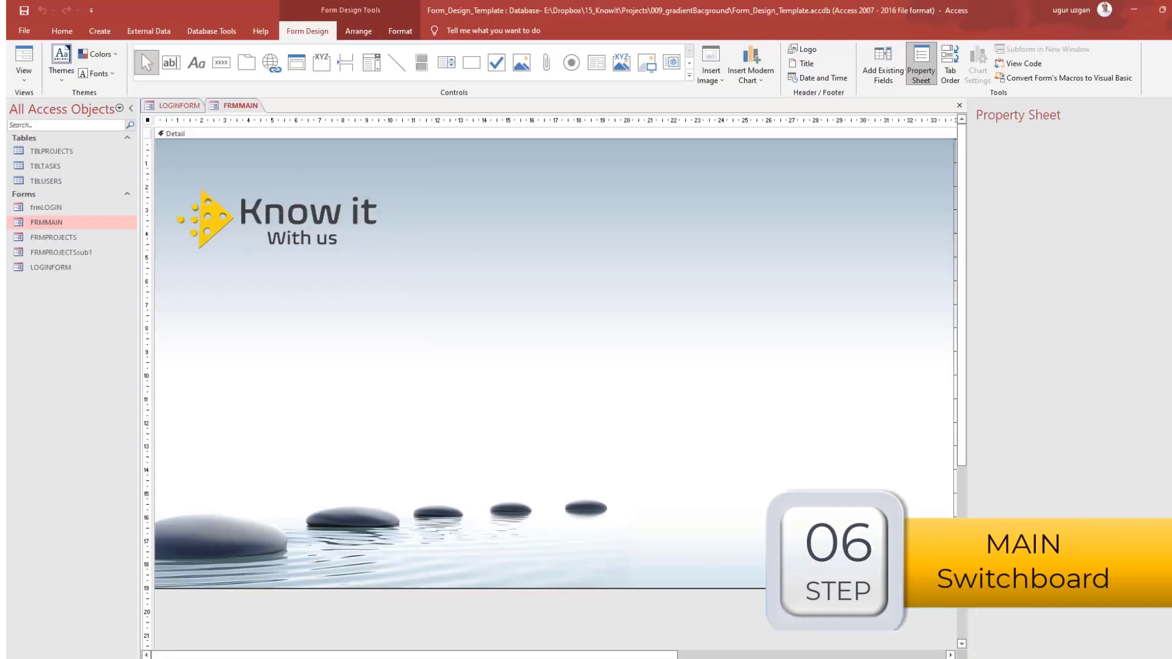
pyautogui.click(389, 174)
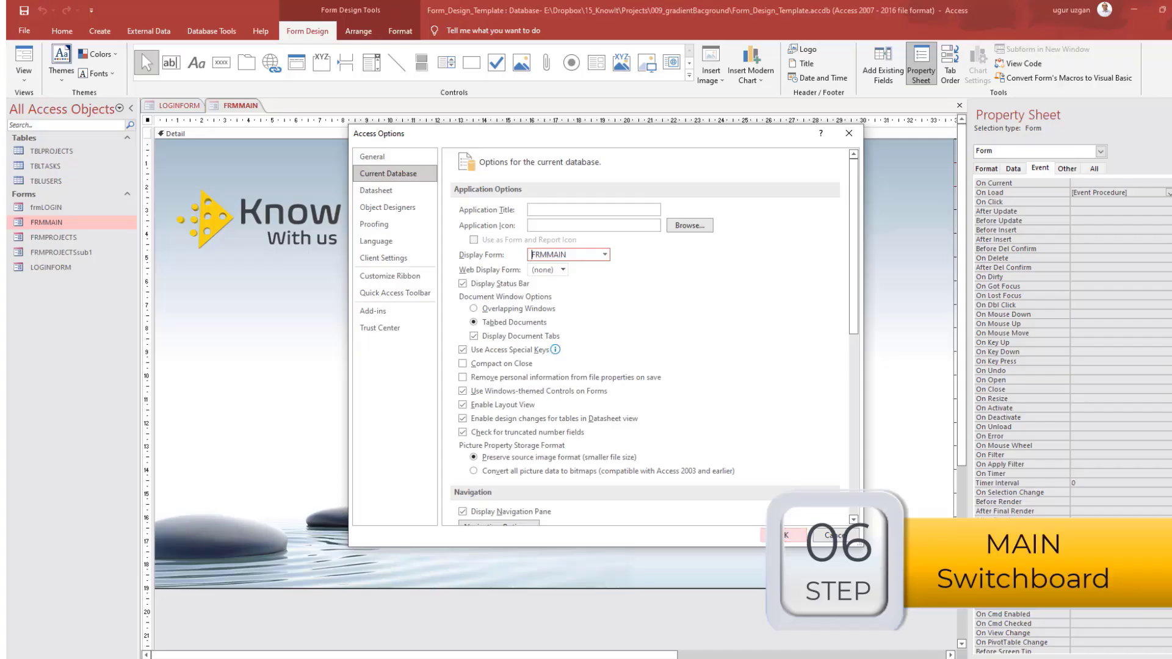
pyautogui.press('Return')
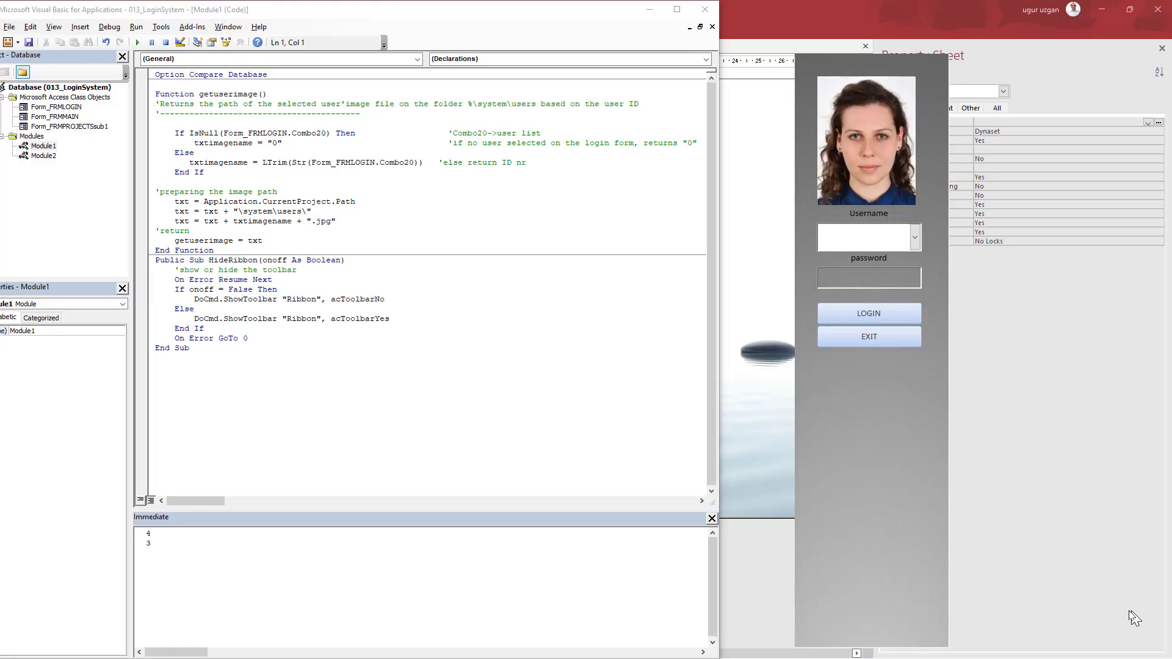
# Read Form_FRMMAIN's code that sizes and shifts the login form right, then open Form_FRMLOGIN.
pyautogui.doubleClick(57, 116)
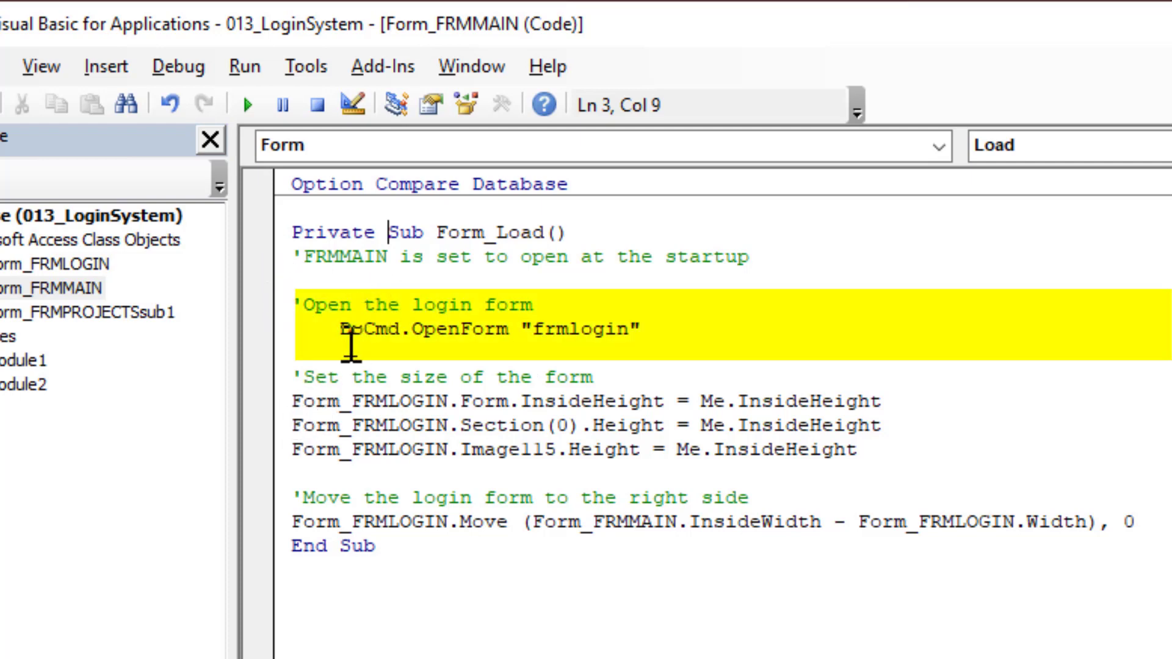
pyautogui.moveTo(350, 349); pyautogui.dragTo(360, 497)
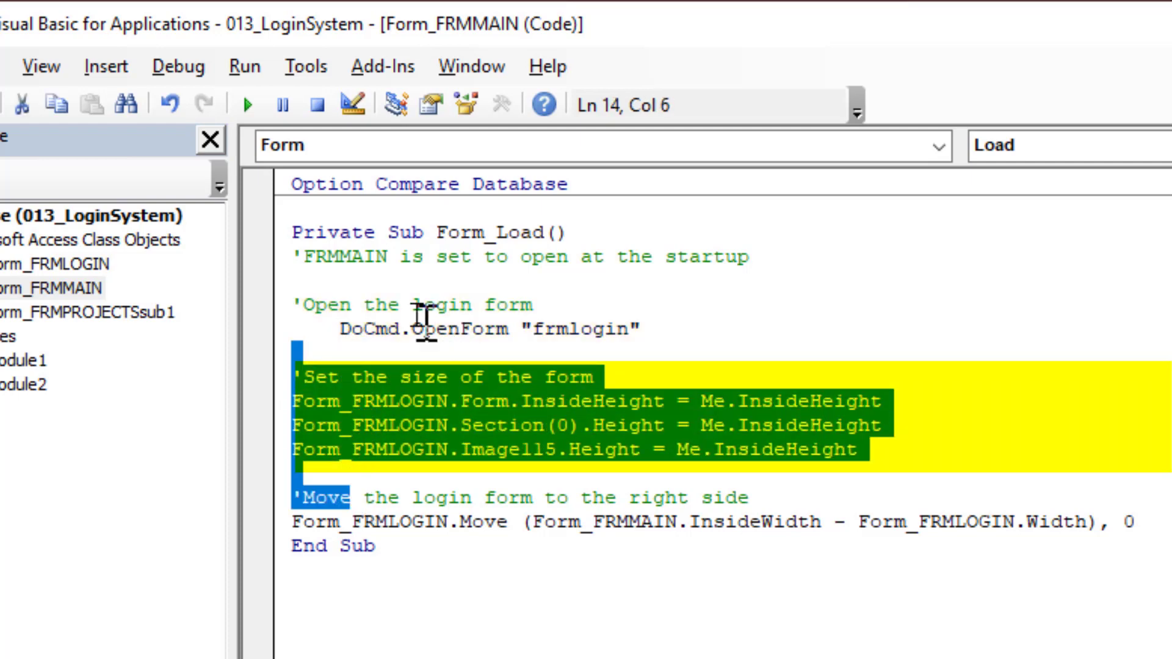
pyautogui.click(389, 522)
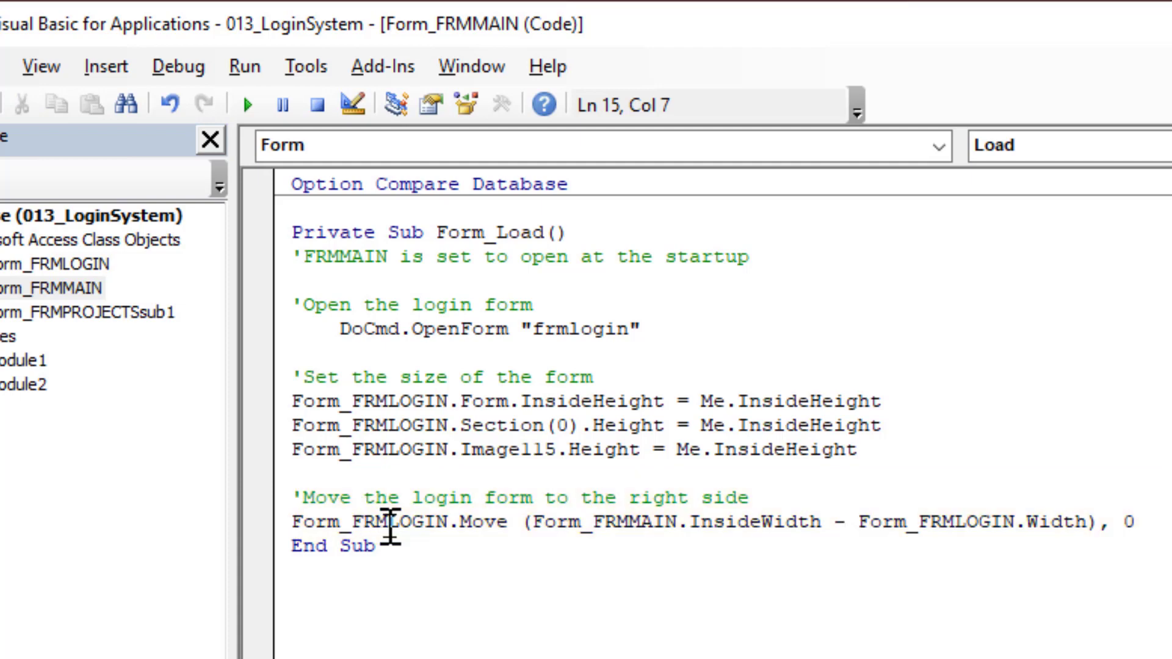
pyautogui.doubleClick(37, 264)
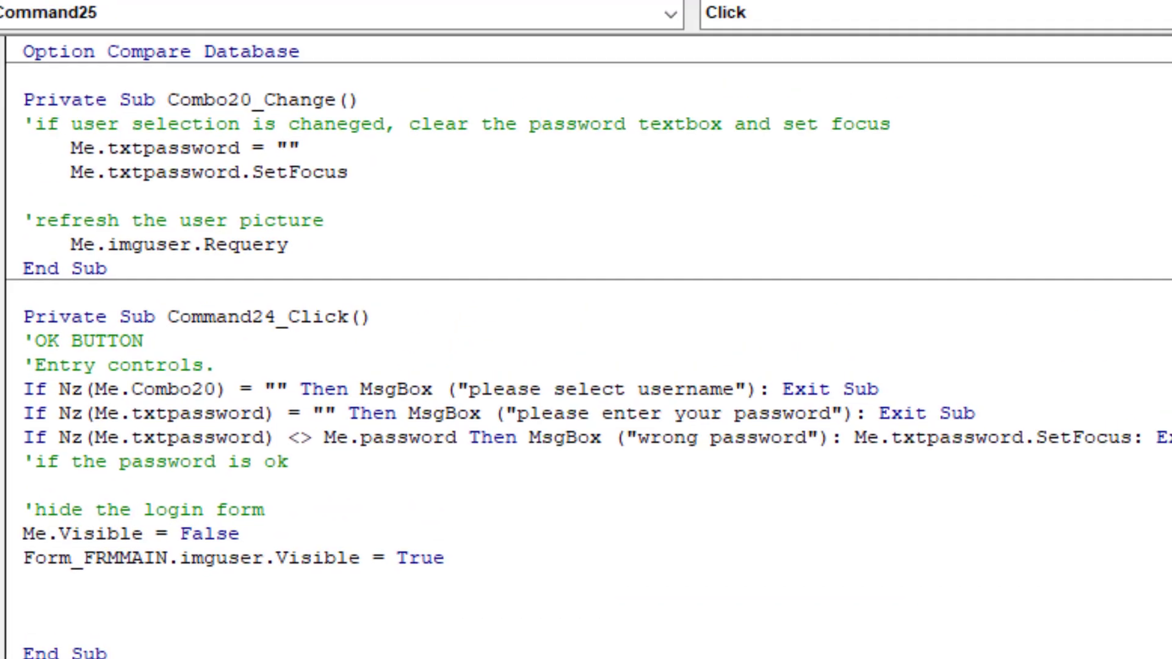
# Review the Combo20 Change procedure and its refresh-user-picture lines.
pyautogui.click(112, 100)
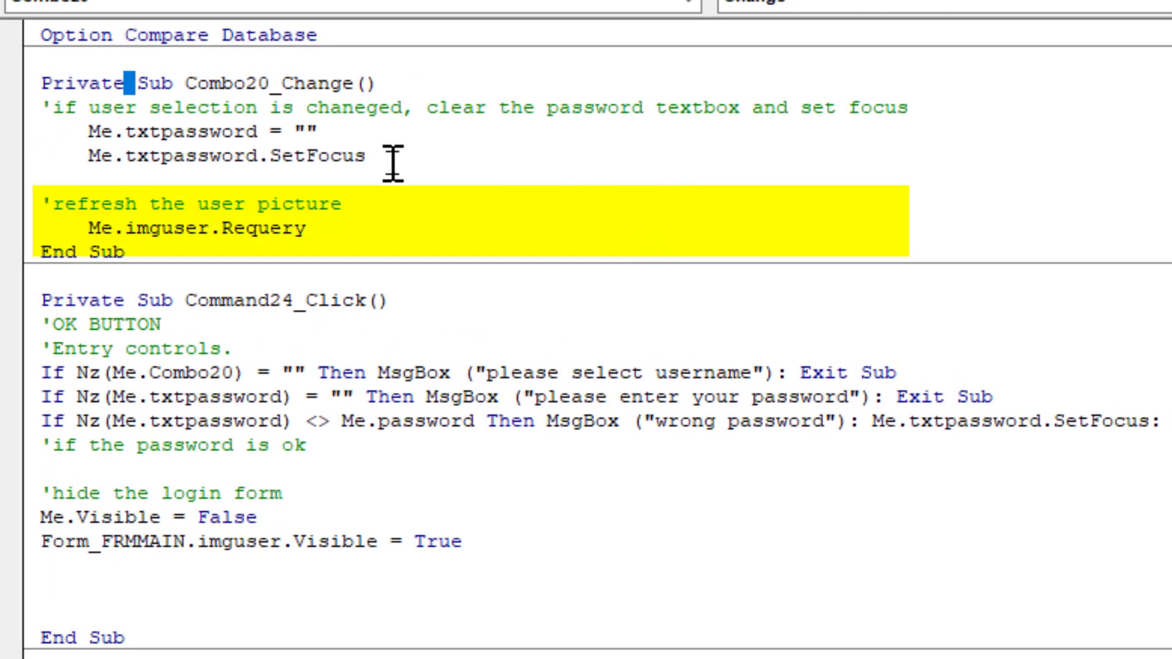
pyautogui.rightClick(125, 210)
pyautogui.click(333, 171)
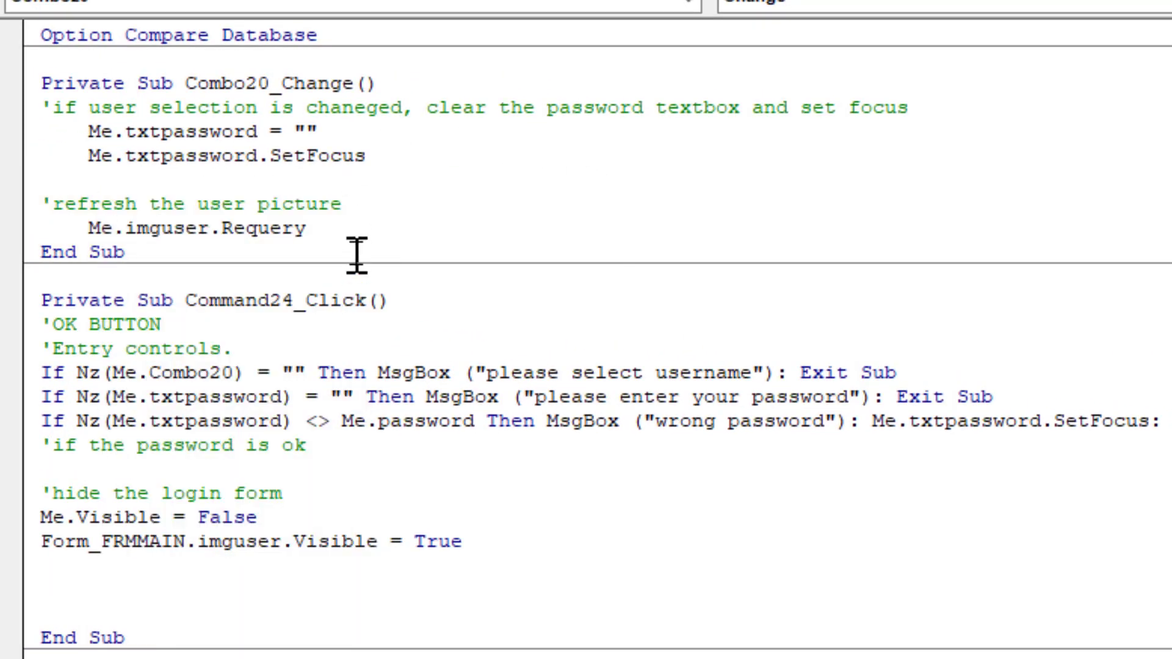
pyautogui.moveTo(306, 229); pyautogui.dragTo(104, 215)
pyautogui.rightClick(104, 215)
pyautogui.click(380, 179)
# Step through the OK button's click procedure, including the imguser and password check lines.
pyautogui.click(212, 301)
pyautogui.click(149, 373)
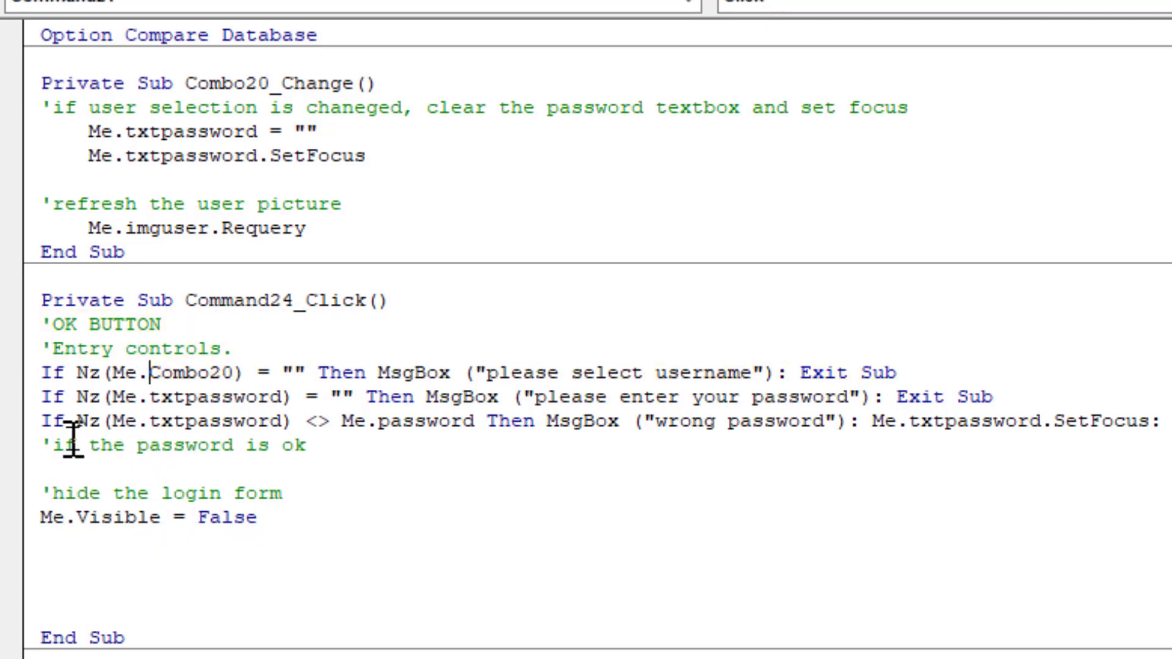
pyautogui.moveTo(64, 421)
pyautogui.mouseDown()
pyautogui.moveTo(271, 437)
pyautogui.moveTo(285, 428)
pyautogui.mouseUp()
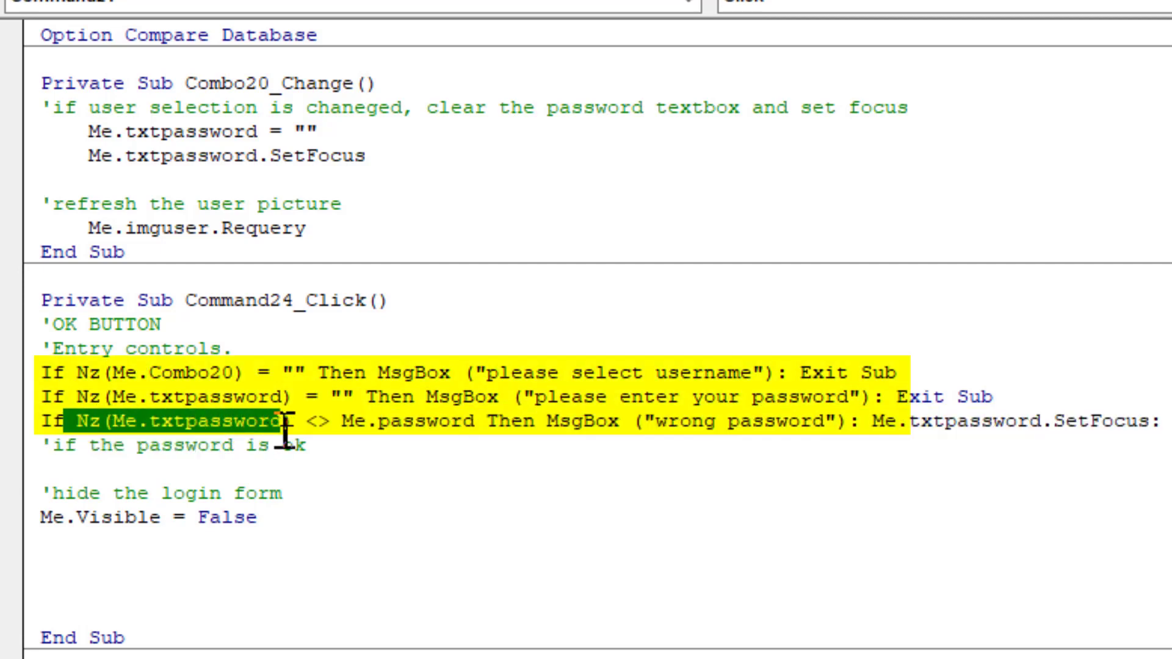
pyautogui.click(584, 445)
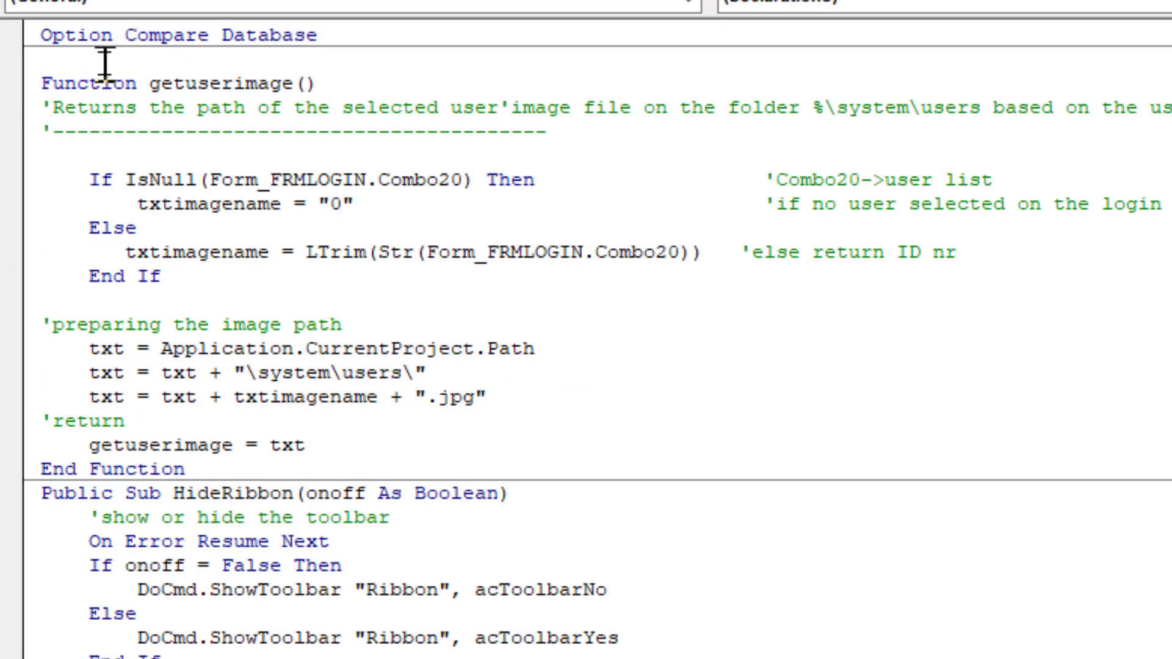
# Examine getuserimage's image path code and highlight the HideRibbon routine body.
pyautogui.click(379, 180)
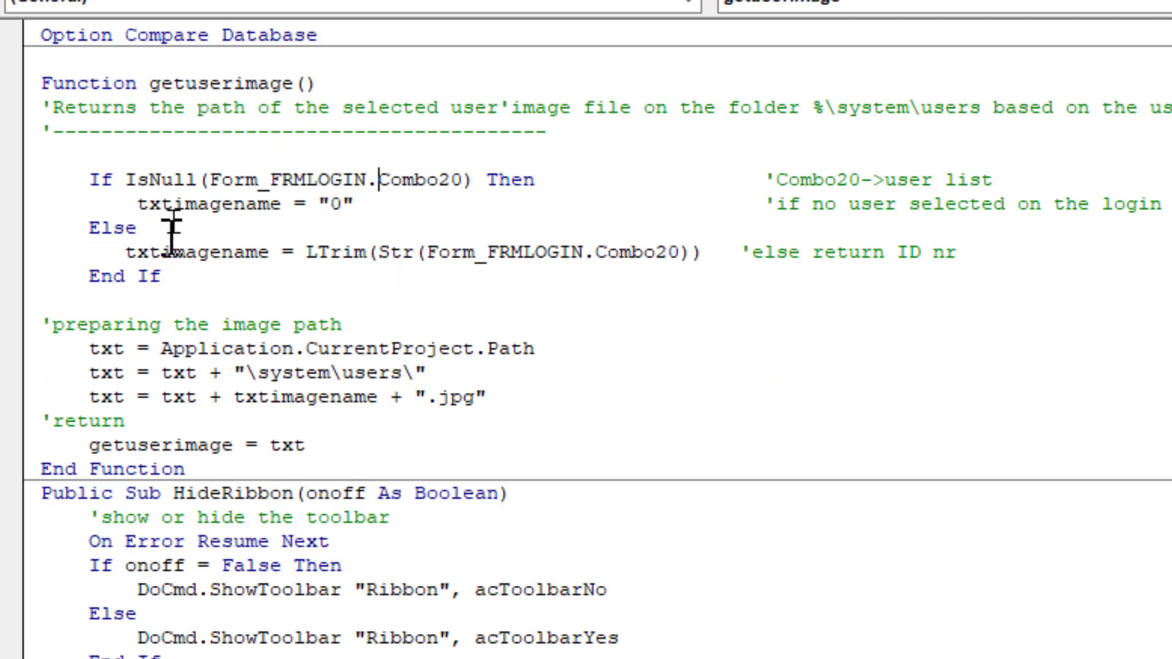
pyautogui.click(77, 349)
pyautogui.moveTo(292, 538); pyautogui.dragTo(29, 374)
pyautogui.rightClick(29, 373)
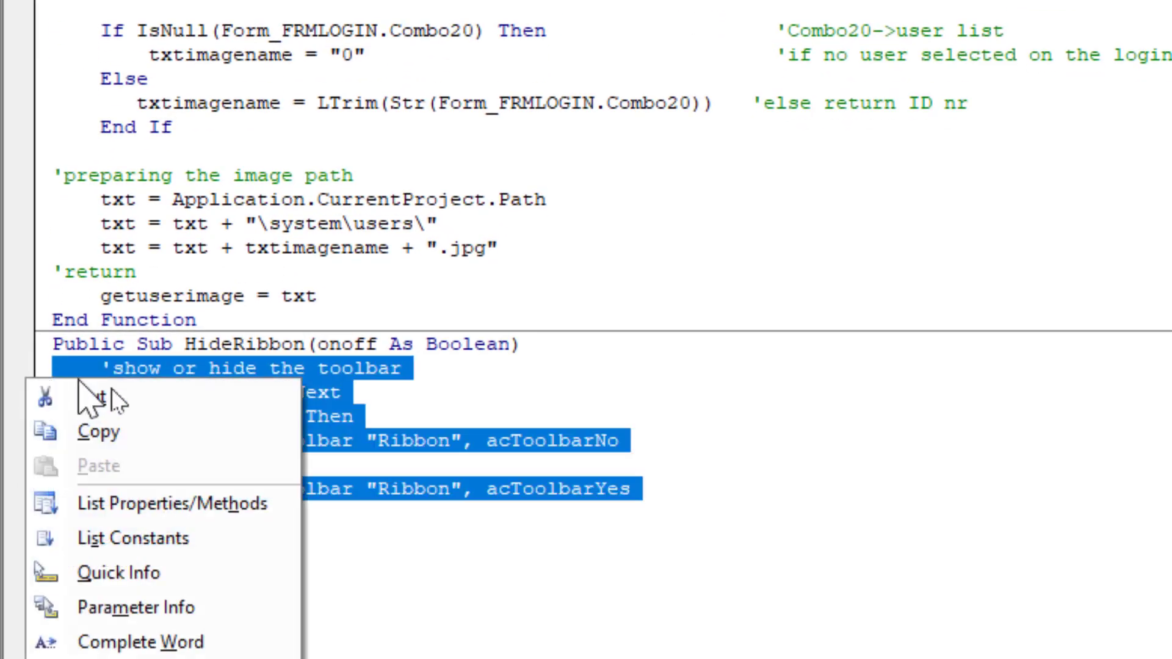
pyautogui.click(568, 371)
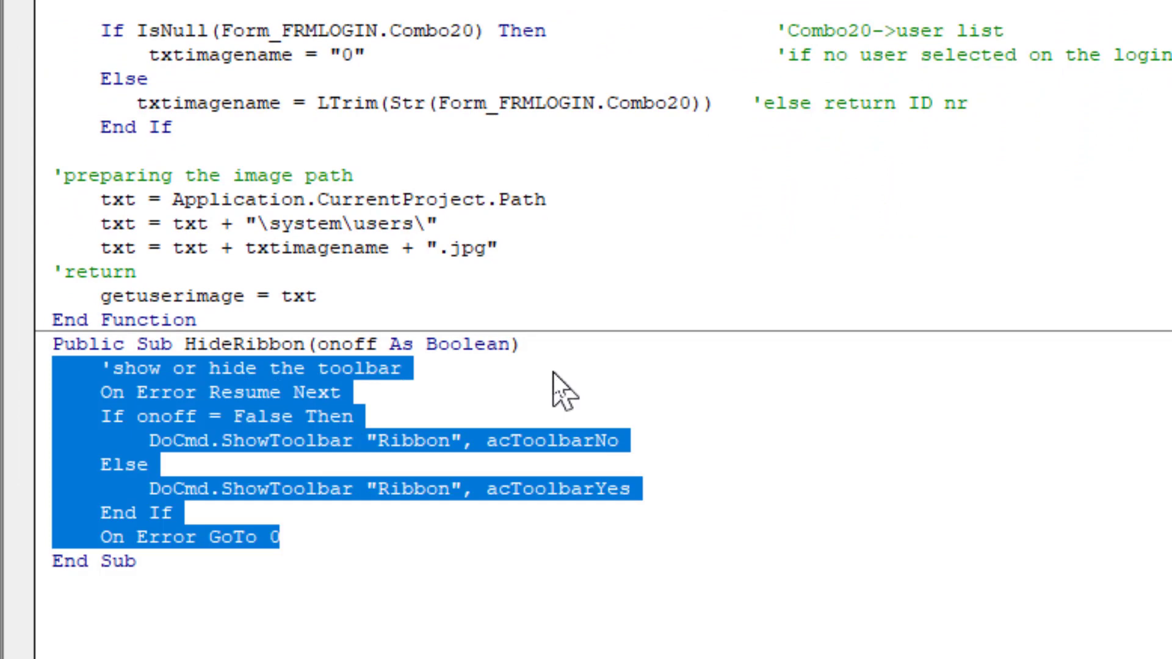
pyautogui.click(341, 466)
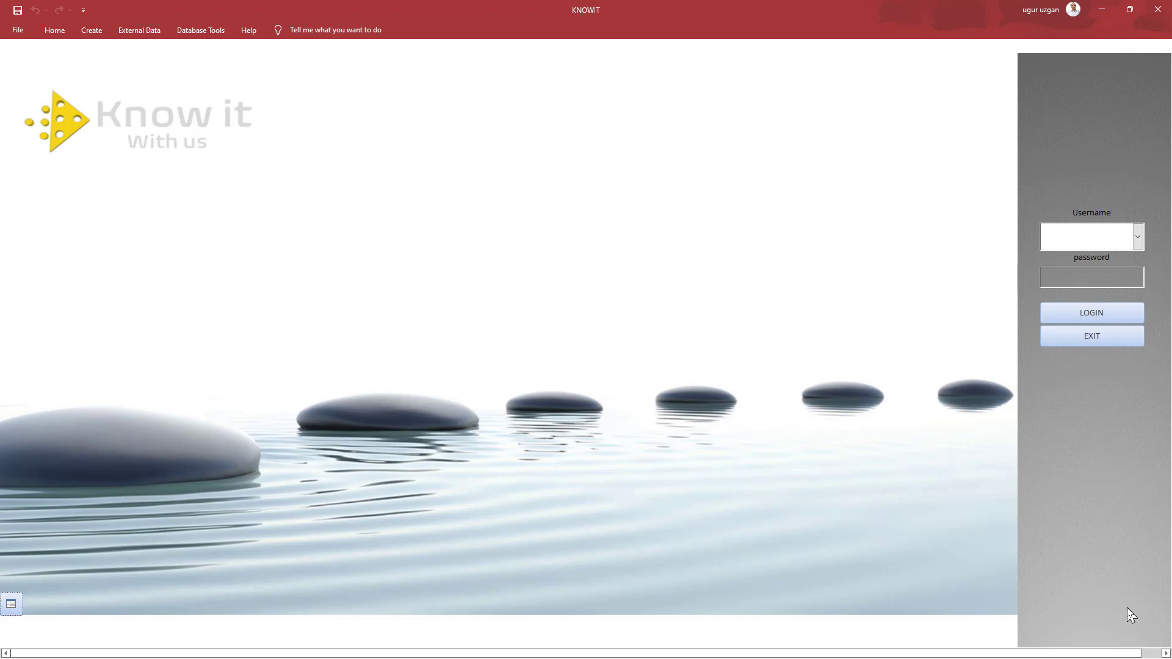
# Sign in as the salesman by choosing his username and entering his password.
pyautogui.click(1138, 236)
pyautogui.click(1126, 396)
pyautogui.click(1138, 237)
pyautogui.click(1091, 343)
pyautogui.click(1077, 313)
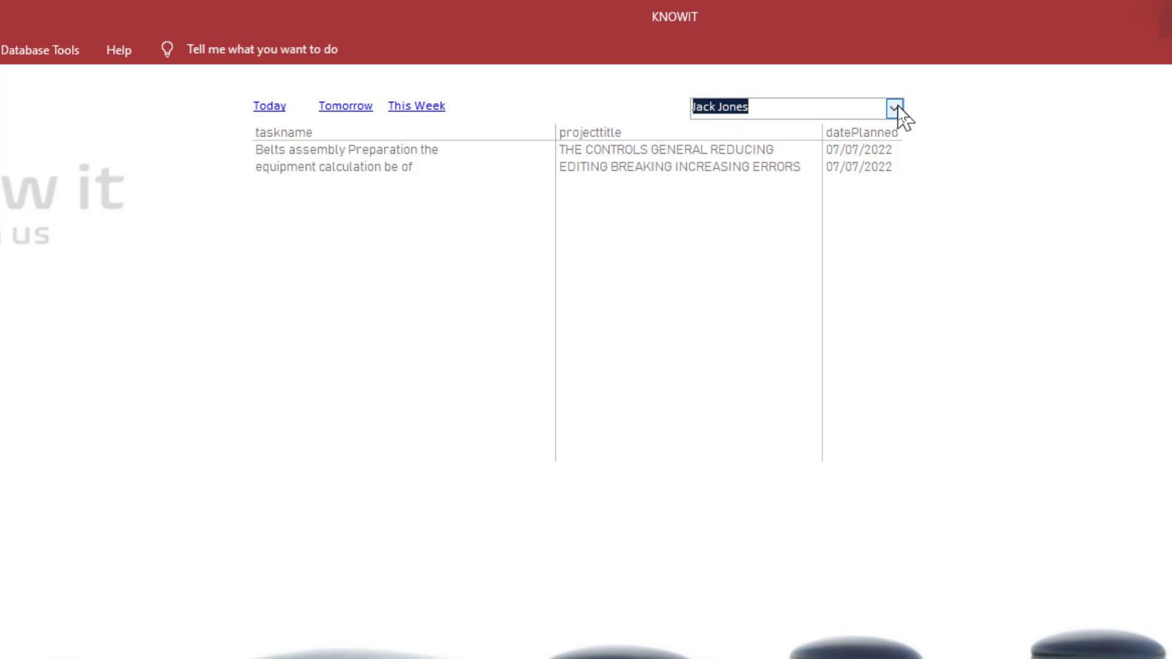
# Check which people the salesman can see, then filter his tasks to Tomorrow and This Week.
pyautogui.click(894, 108)
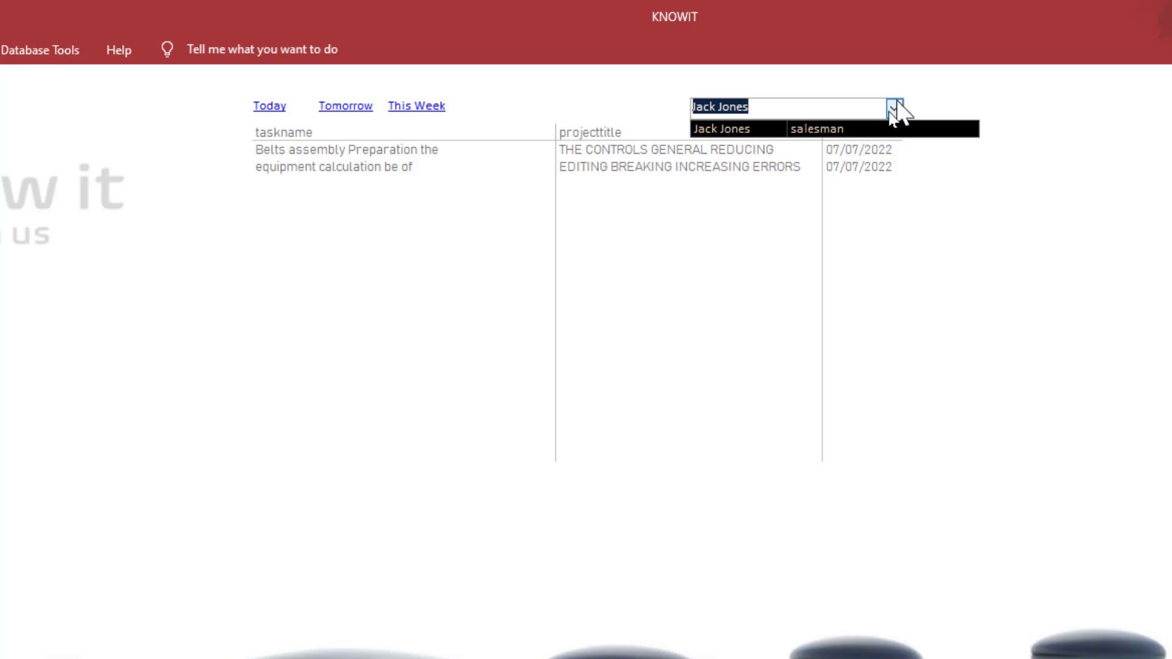
pyautogui.click(894, 111)
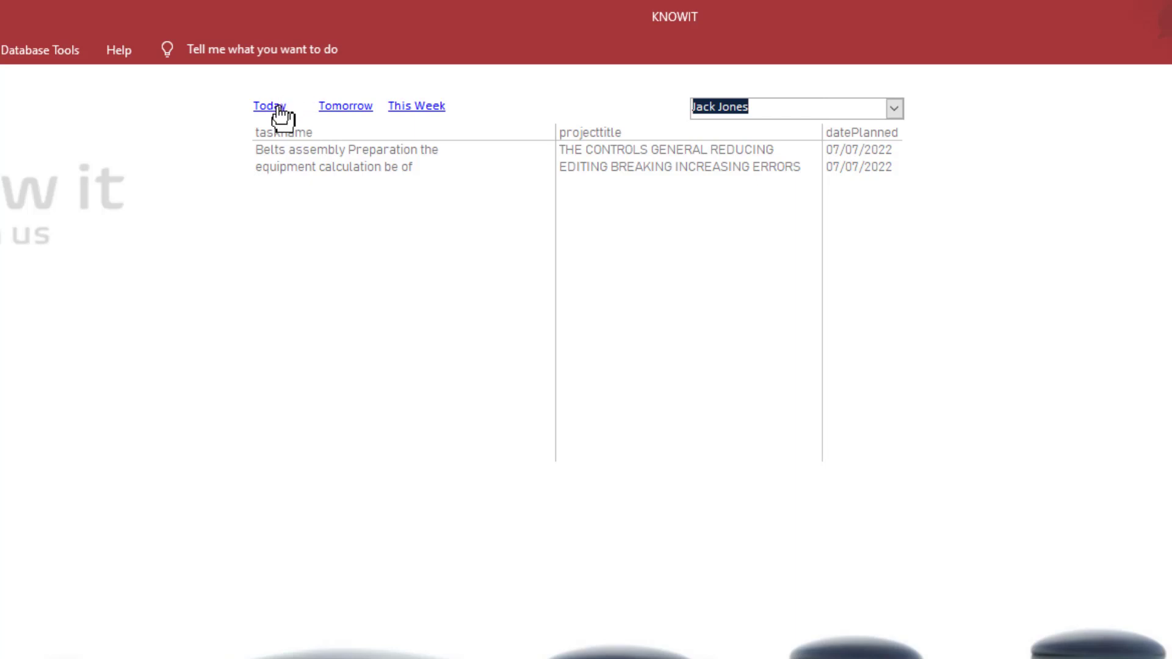
pyautogui.click(335, 115)
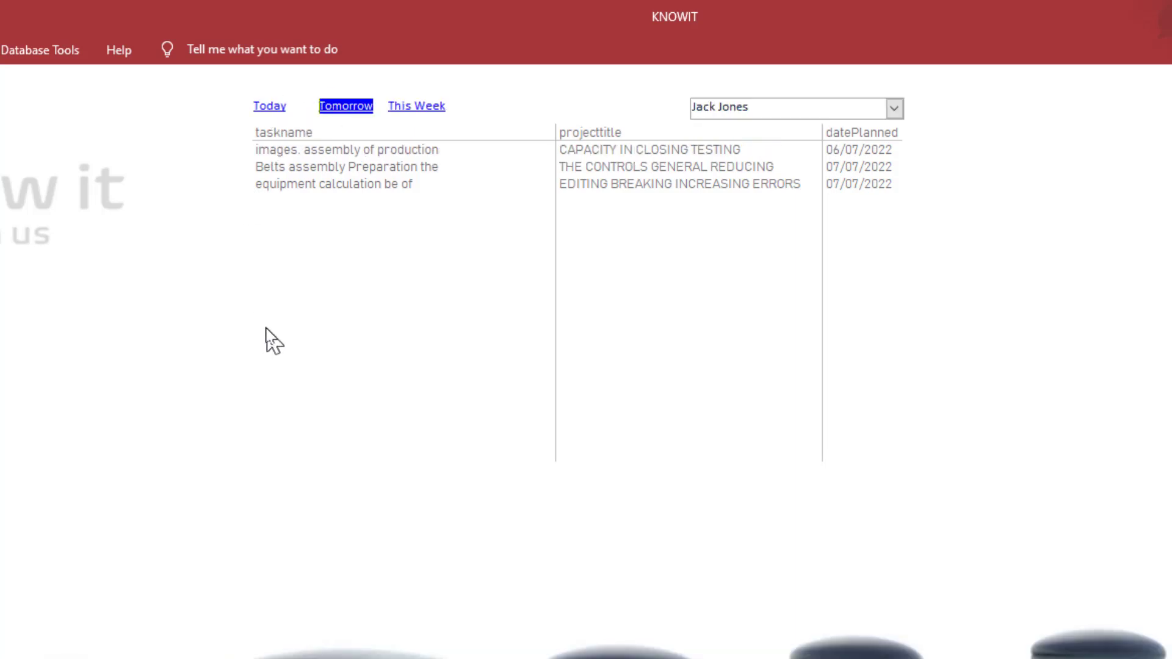
pyautogui.click(401, 113)
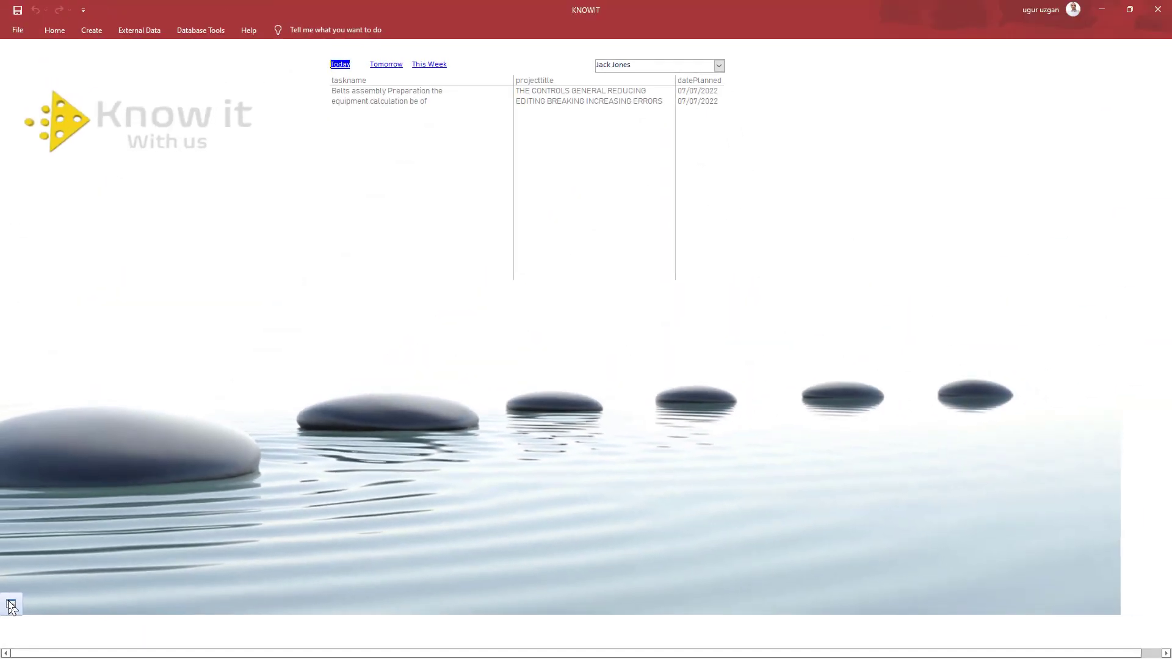
# Log in as the team leader and filter the task list to This Week.
pyautogui.click(11, 605)
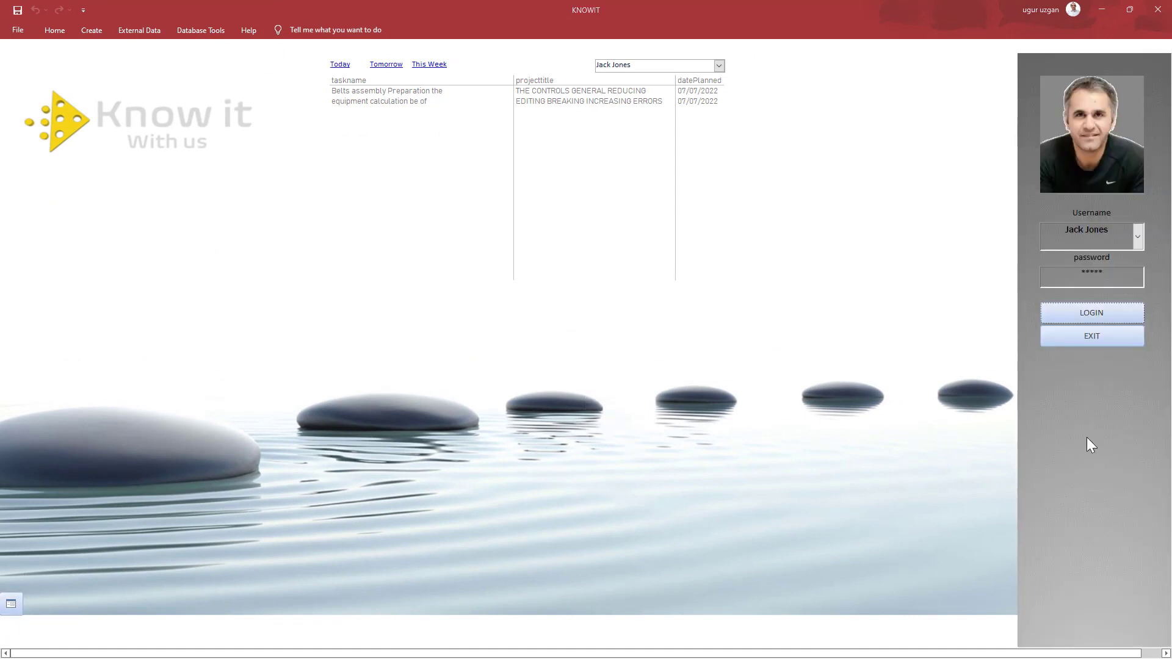
pyautogui.click(1137, 237)
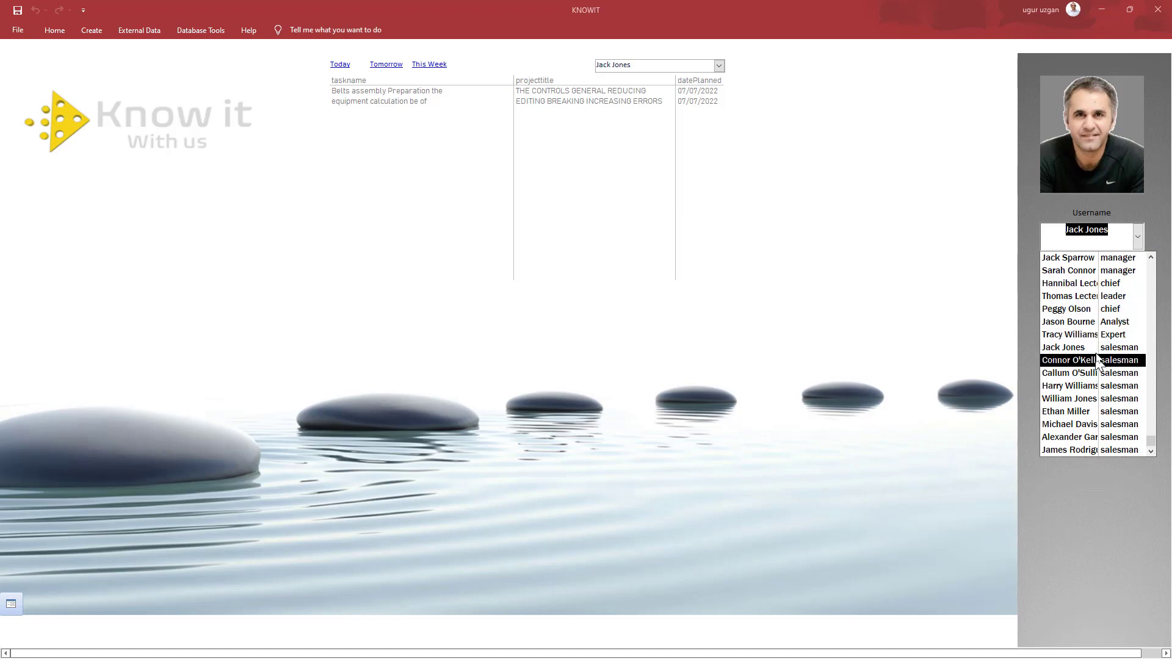
pyautogui.click(1099, 297)
pyautogui.click(1096, 308)
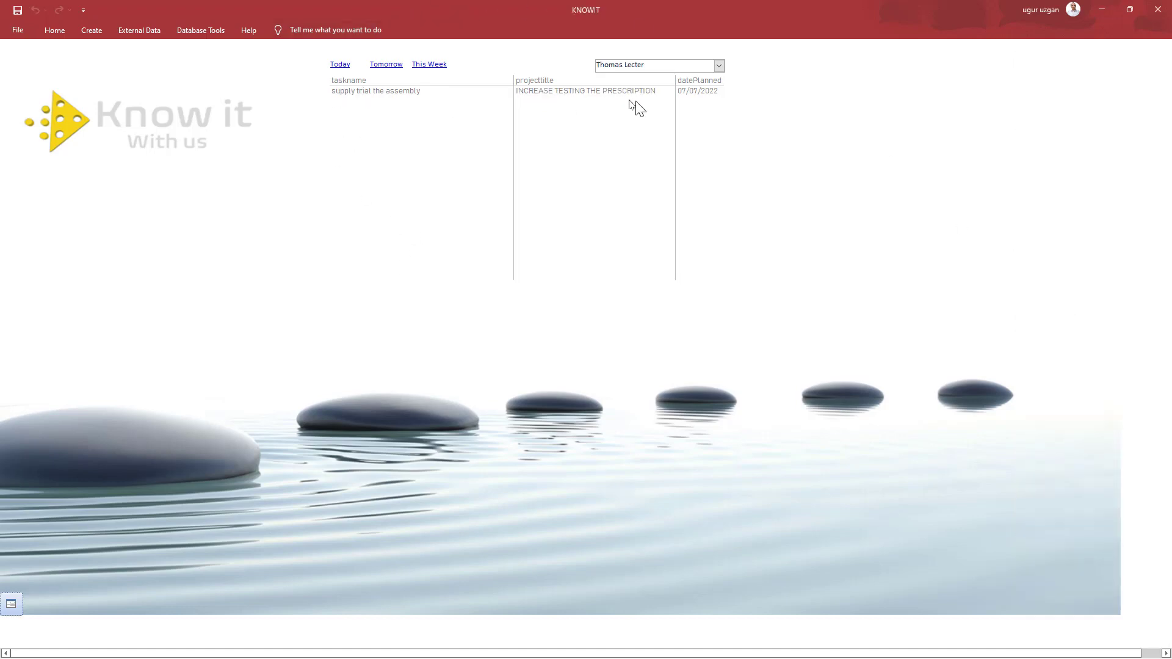
pyautogui.rightClick(375, 112)
pyautogui.click(387, 71)
pyautogui.rightClick(419, 72)
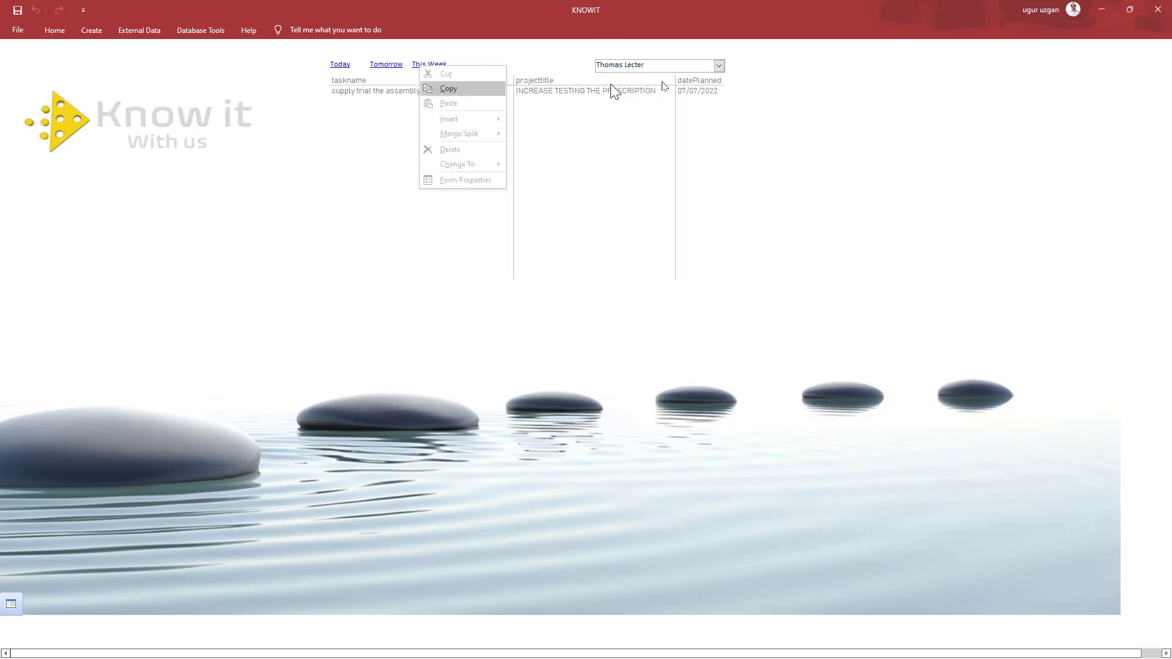
# Show the Expert's tasks, then the Analyst's, then the leader's own tasks from the person list.
pyautogui.click(720, 66)
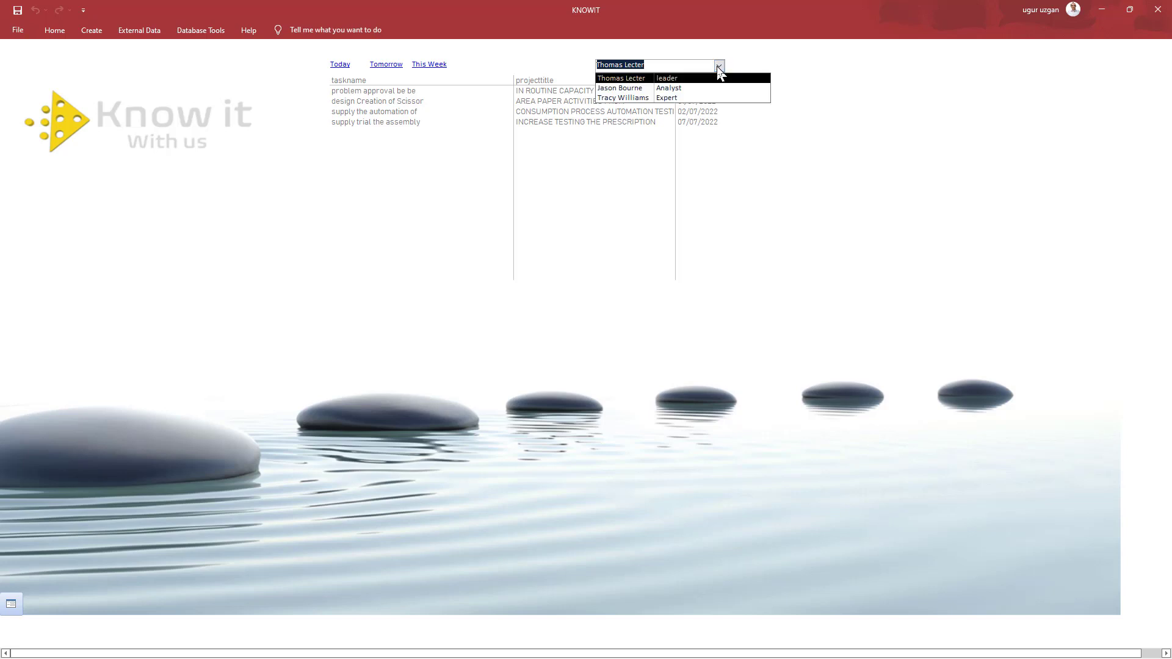
pyautogui.click(636, 98)
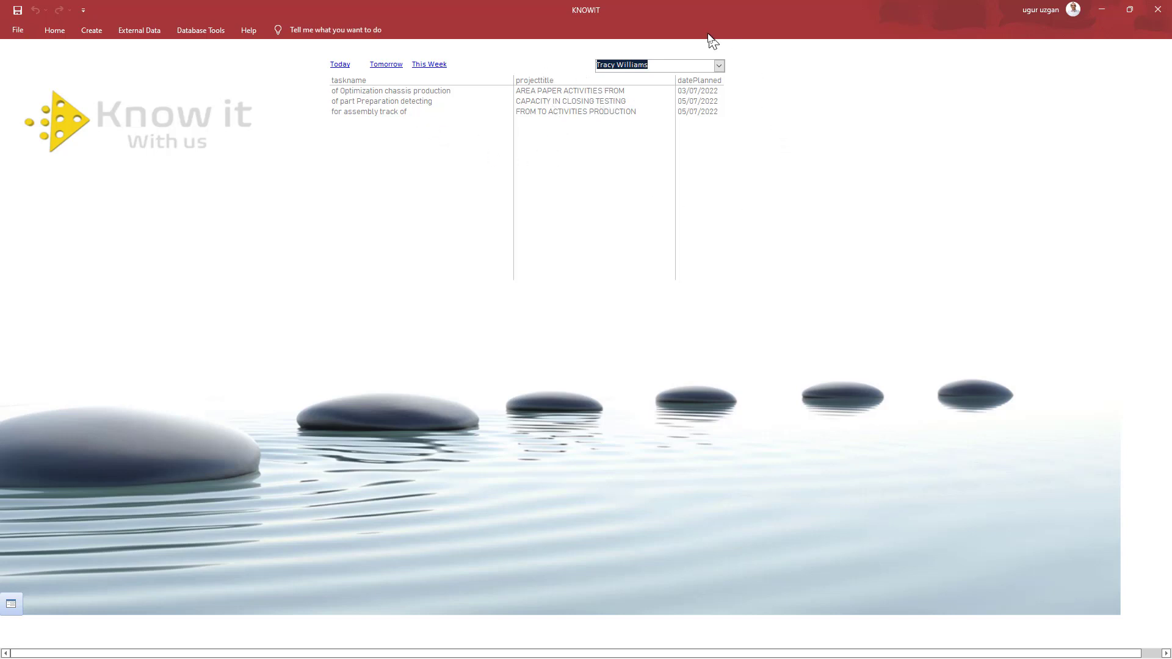
pyautogui.click(719, 65)
pyautogui.rightClick(721, 66)
pyautogui.click(721, 66)
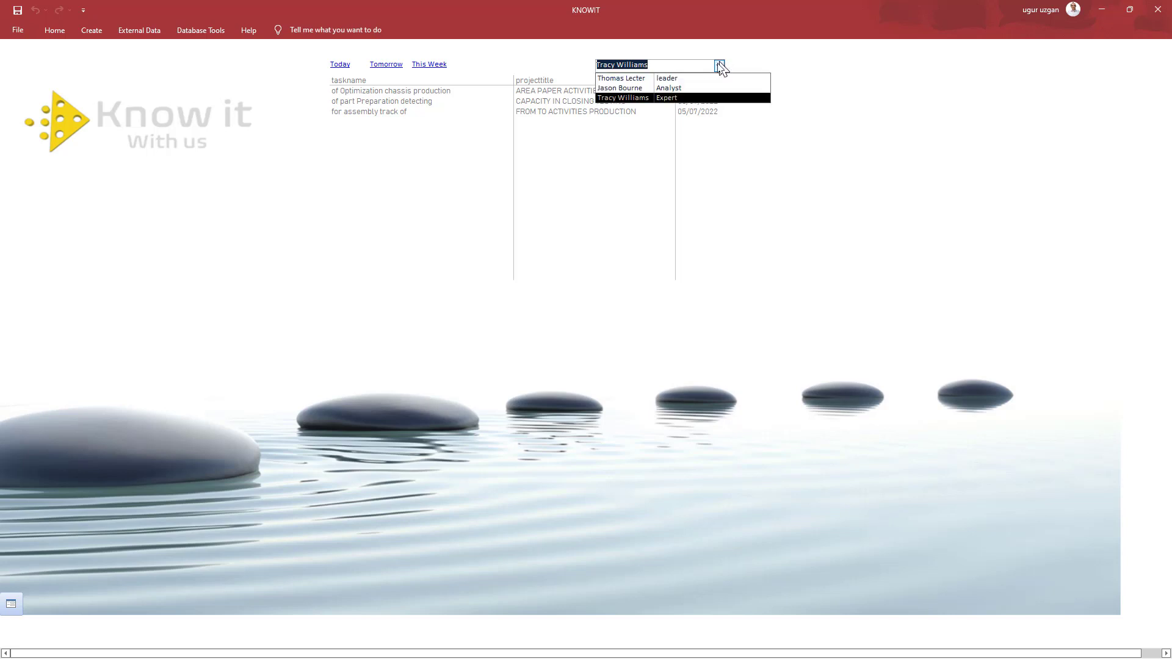
pyautogui.click(676, 91)
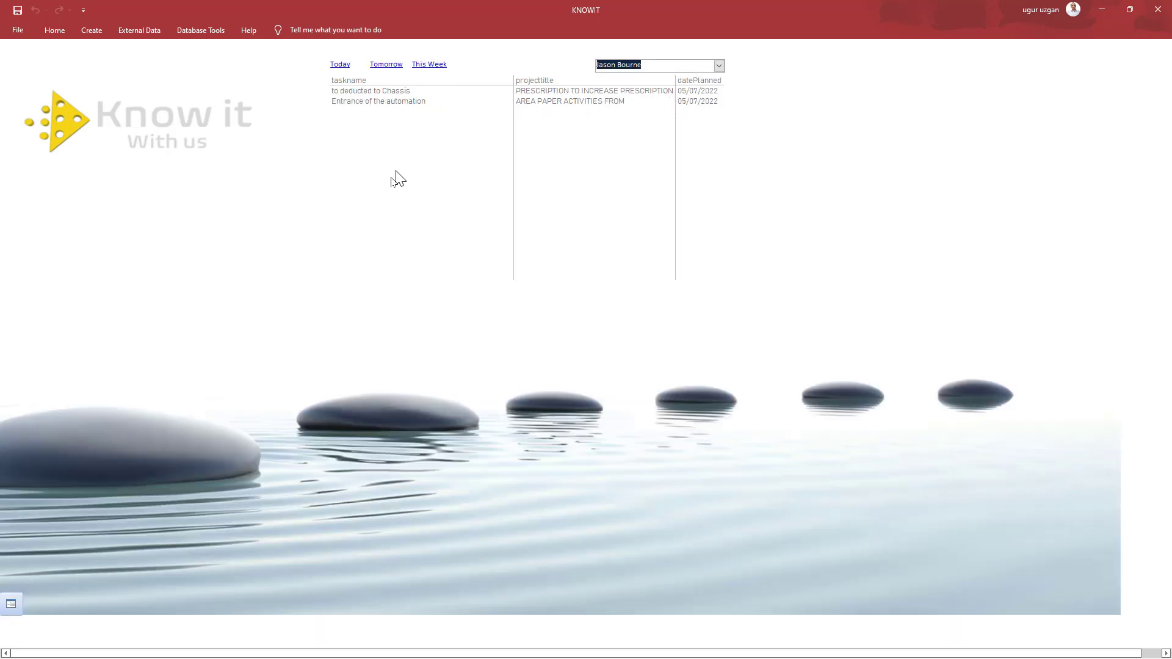
pyautogui.click(720, 65)
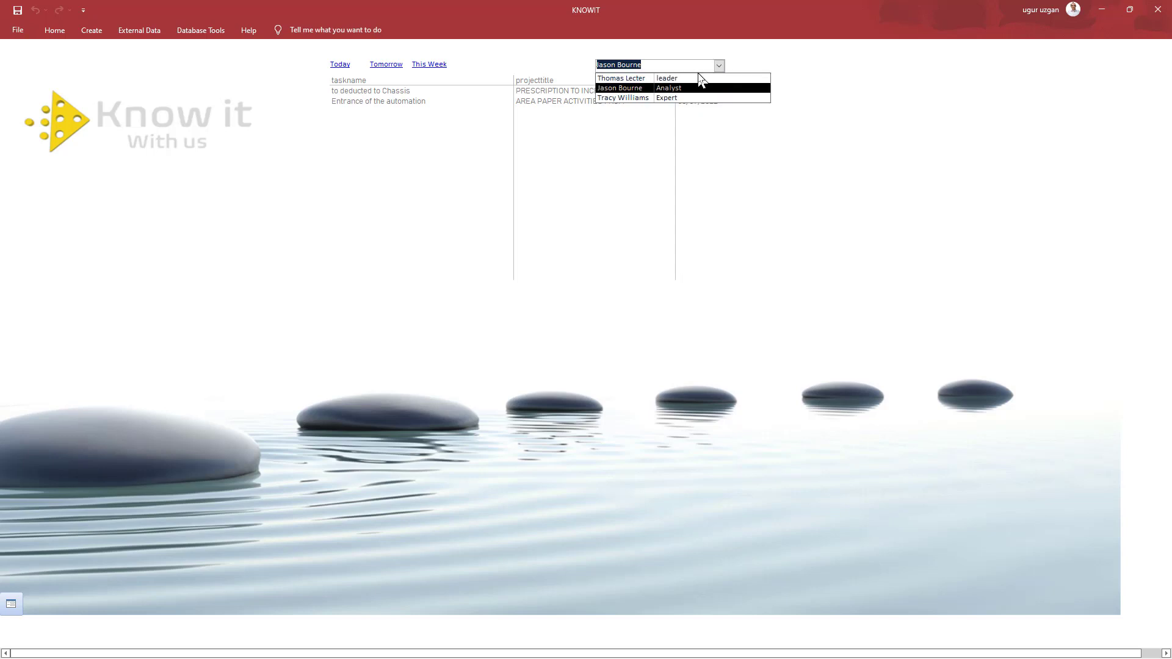
pyautogui.click(701, 83)
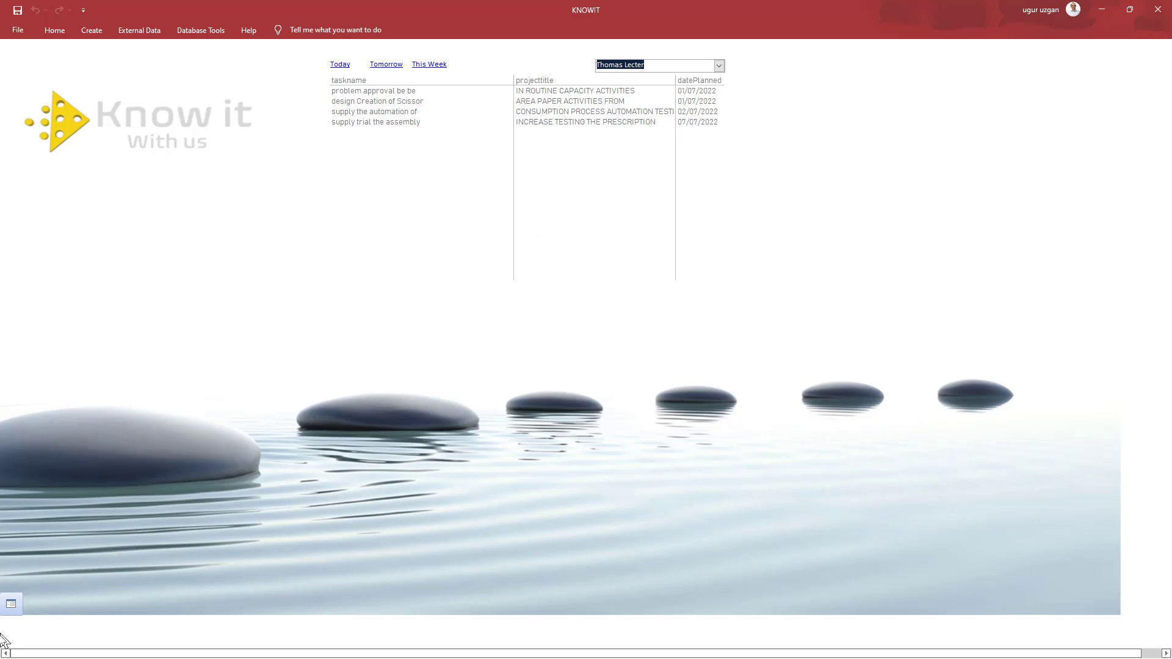
# Log in as the manager and display his full list of team members in the person combo.
pyautogui.click(11, 604)
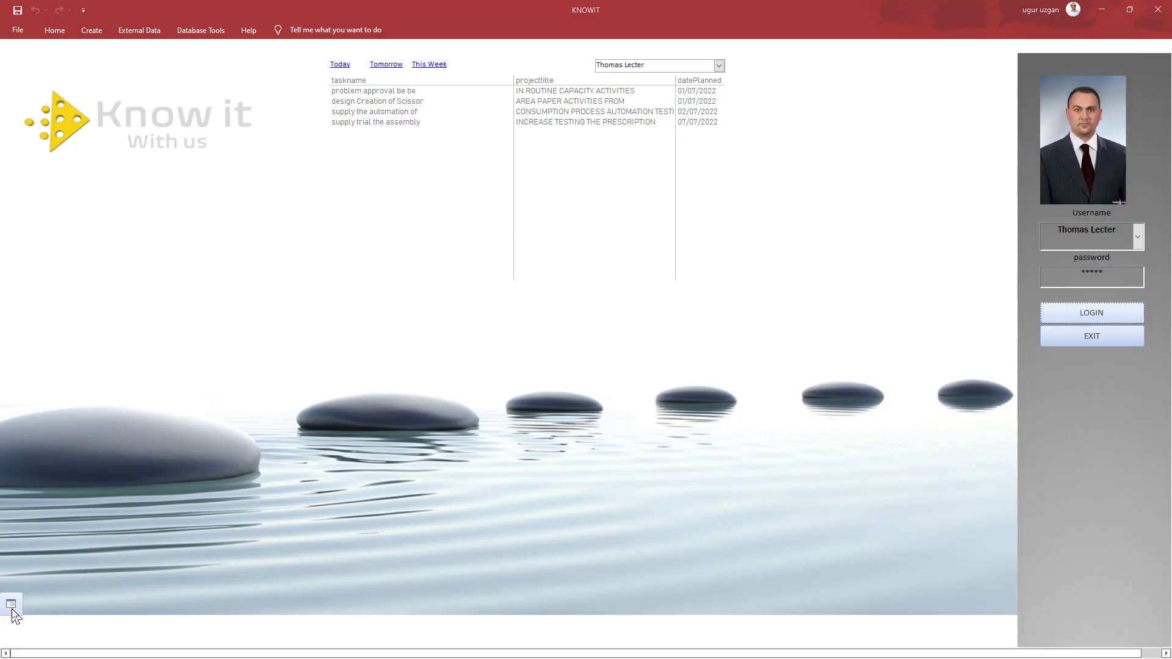
pyautogui.click(1126, 237)
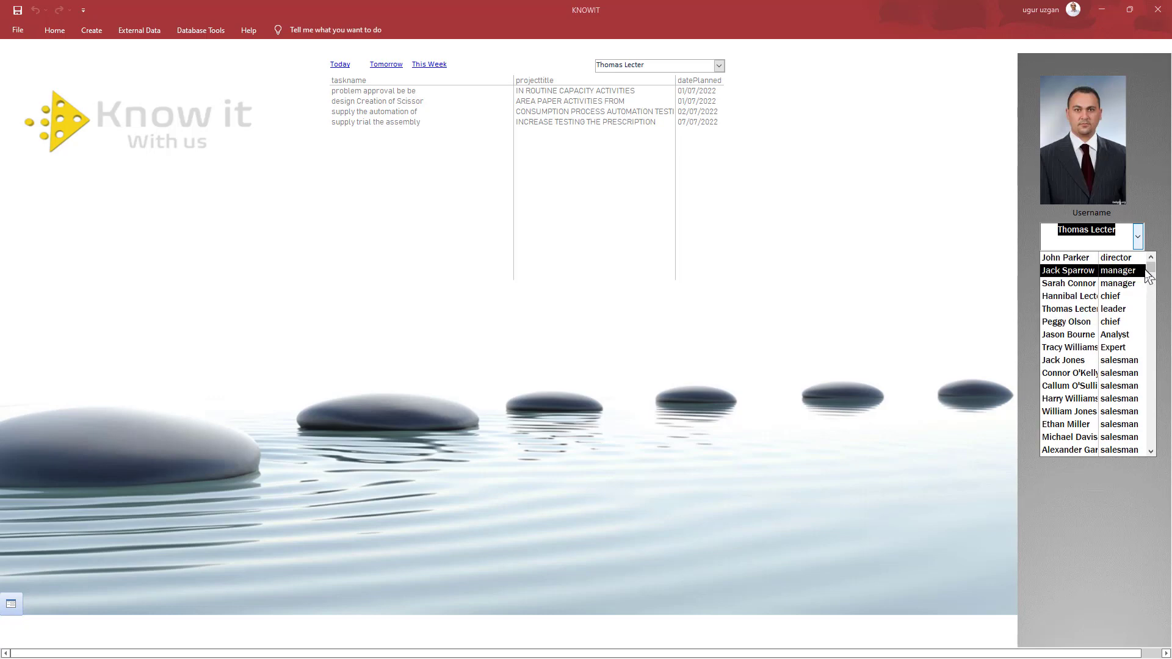
pyautogui.click(1108, 272)
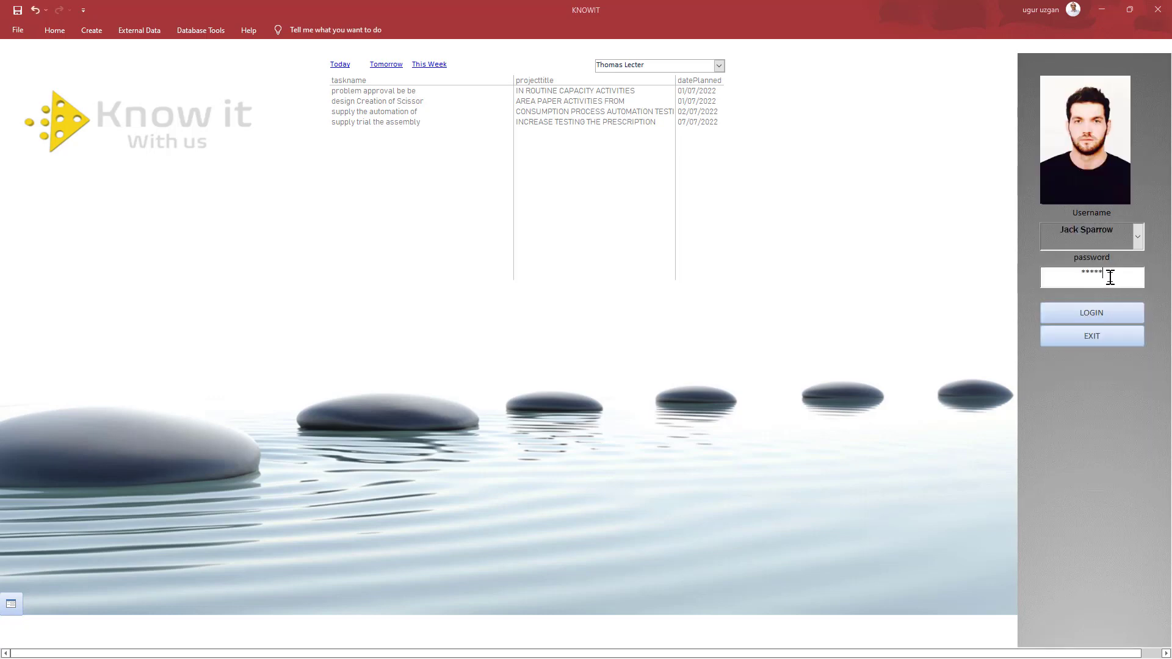
pyautogui.click(1101, 320)
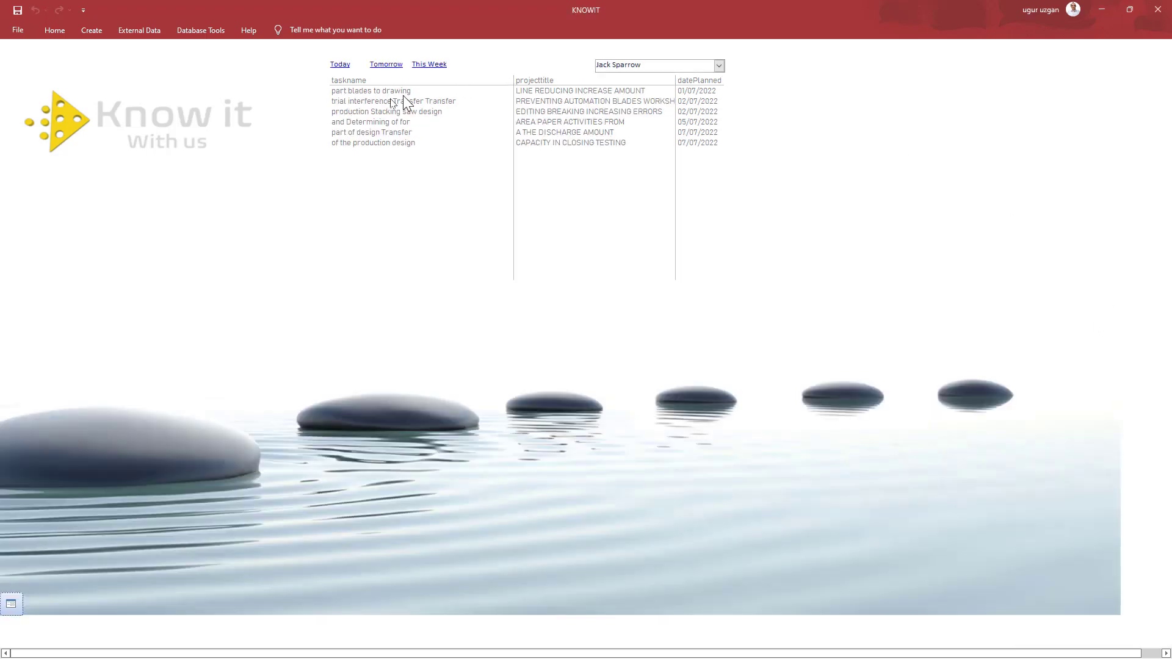
pyautogui.click(720, 65)
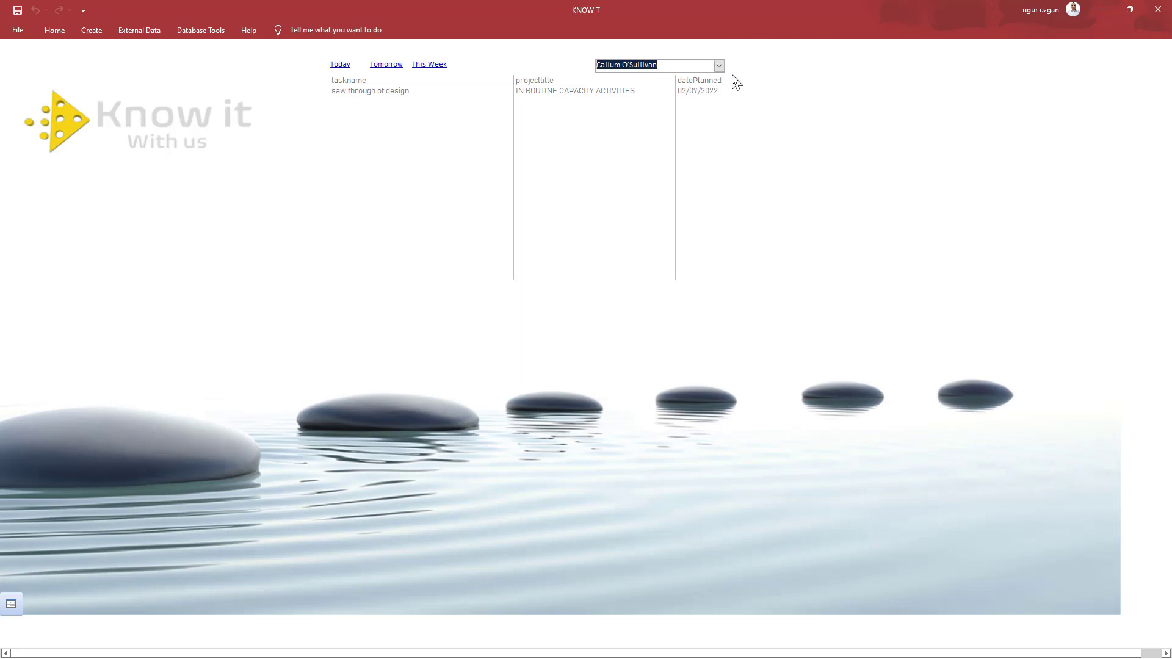
pyautogui.click(720, 66)
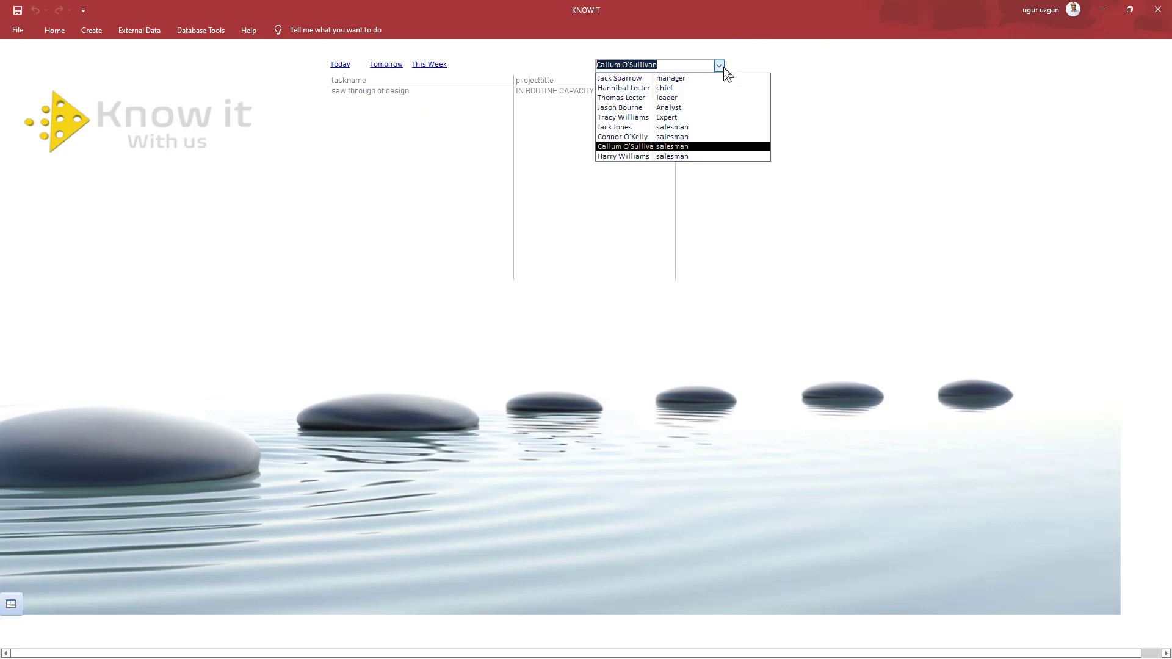